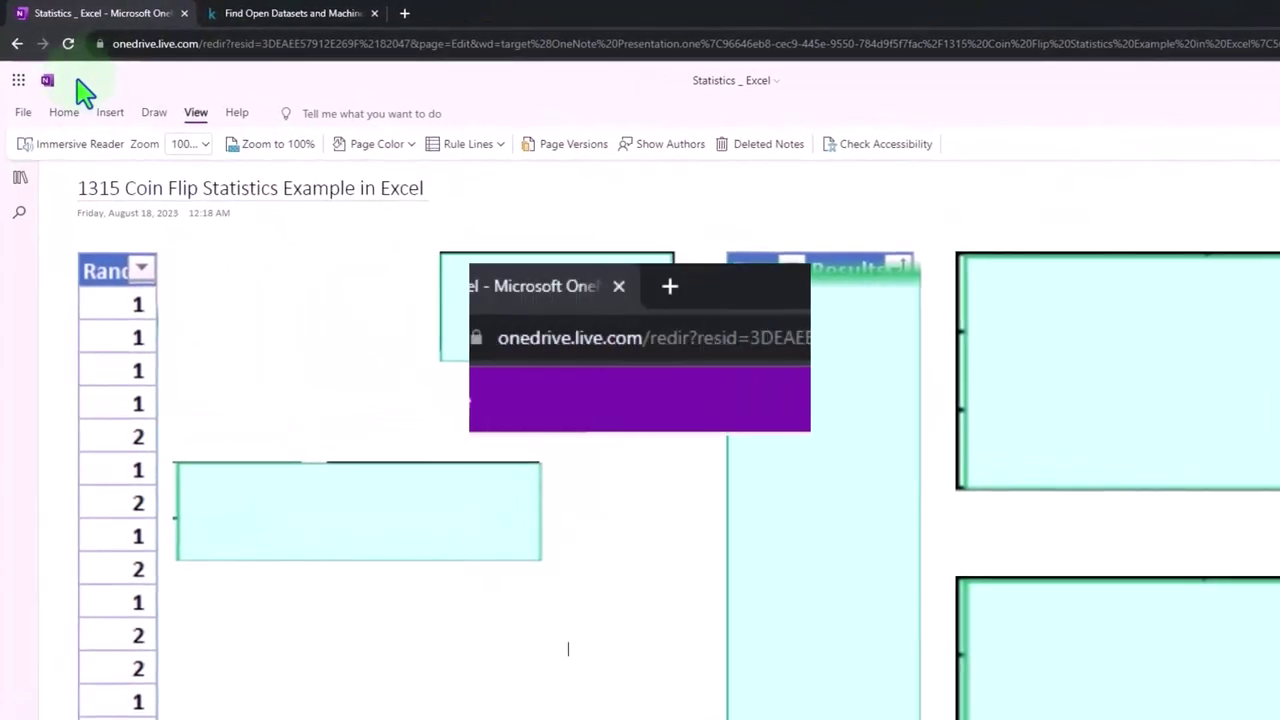
# Step: Open the 1000 Introduction page in the OneNote and Excel Transcript section of the Statistics notebook
pyautogui.click(17, 185)
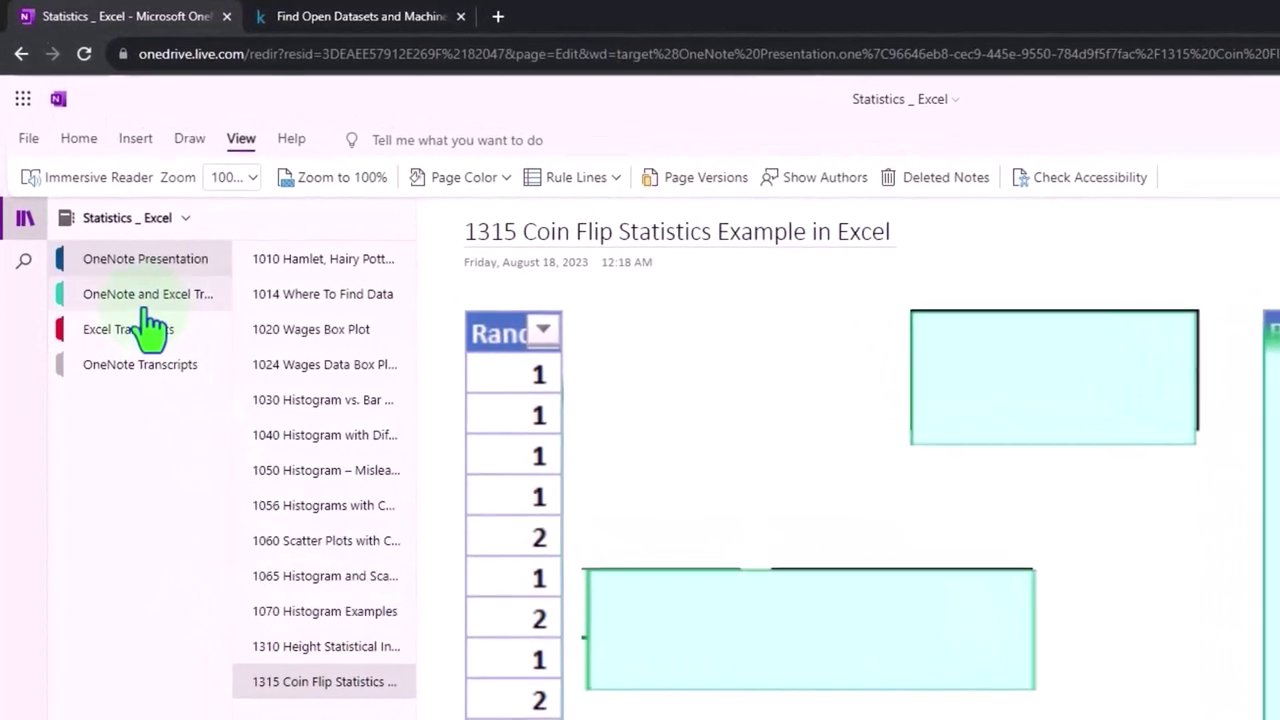
pyautogui.click(147, 306)
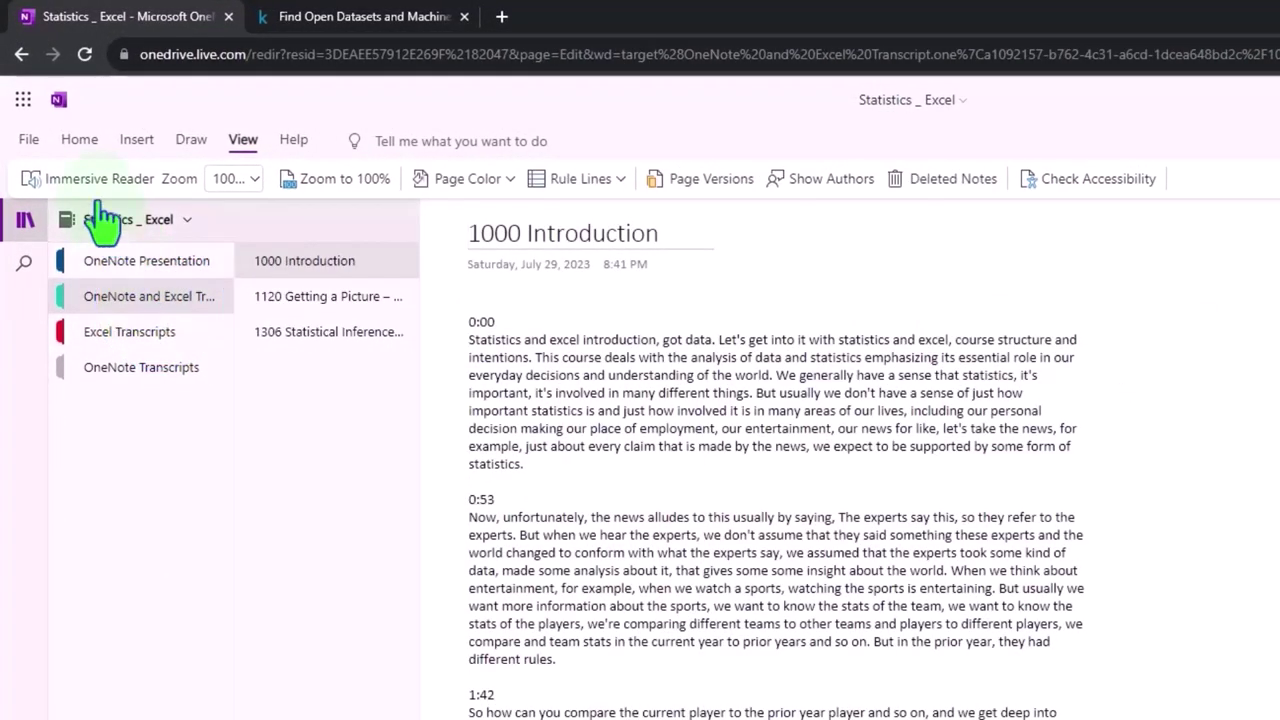
# Step: Read the page in Immersive Reader with document translation set to Spanish (Mexico)
pyautogui.click(90, 185)
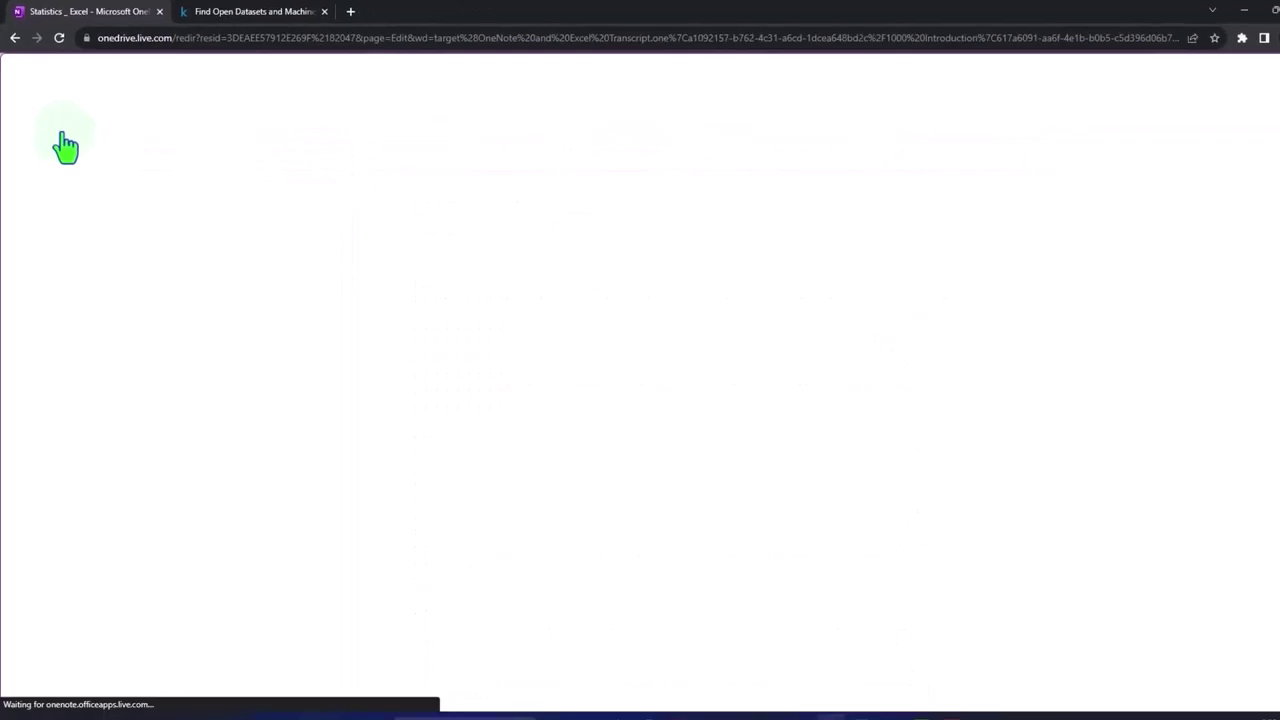
pyautogui.click(1224, 92)
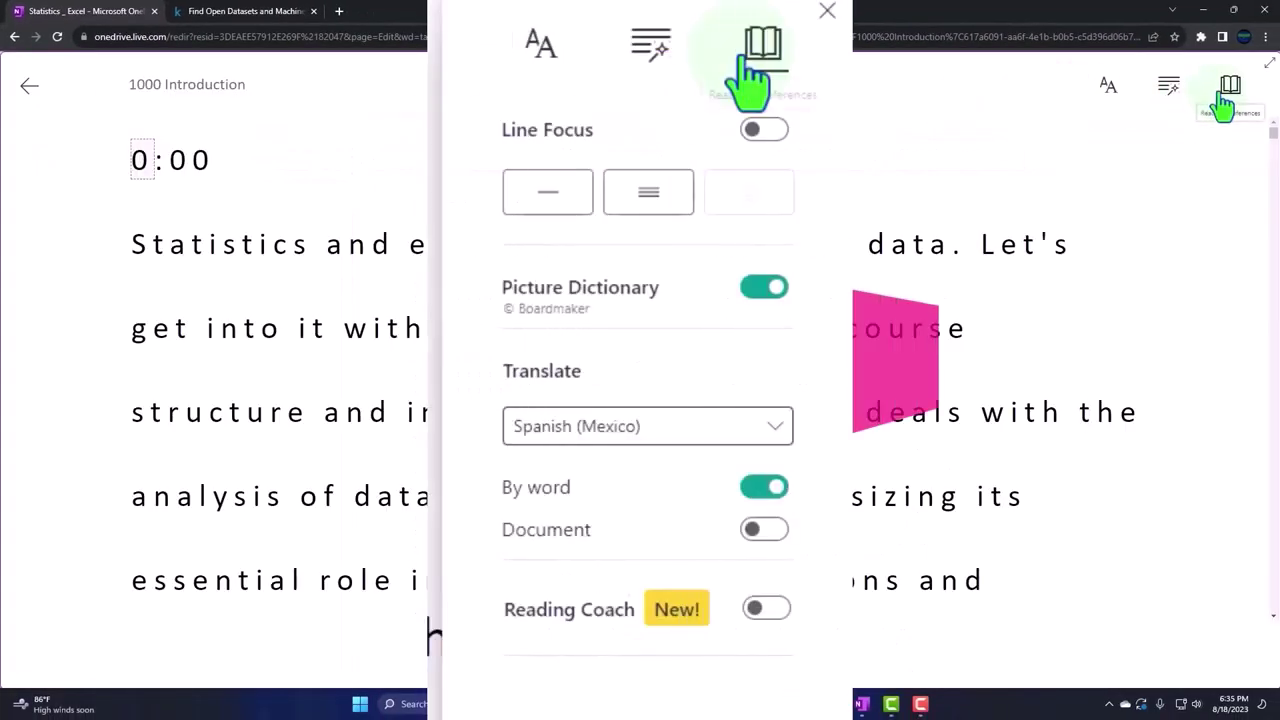
pyautogui.click(1230, 353)
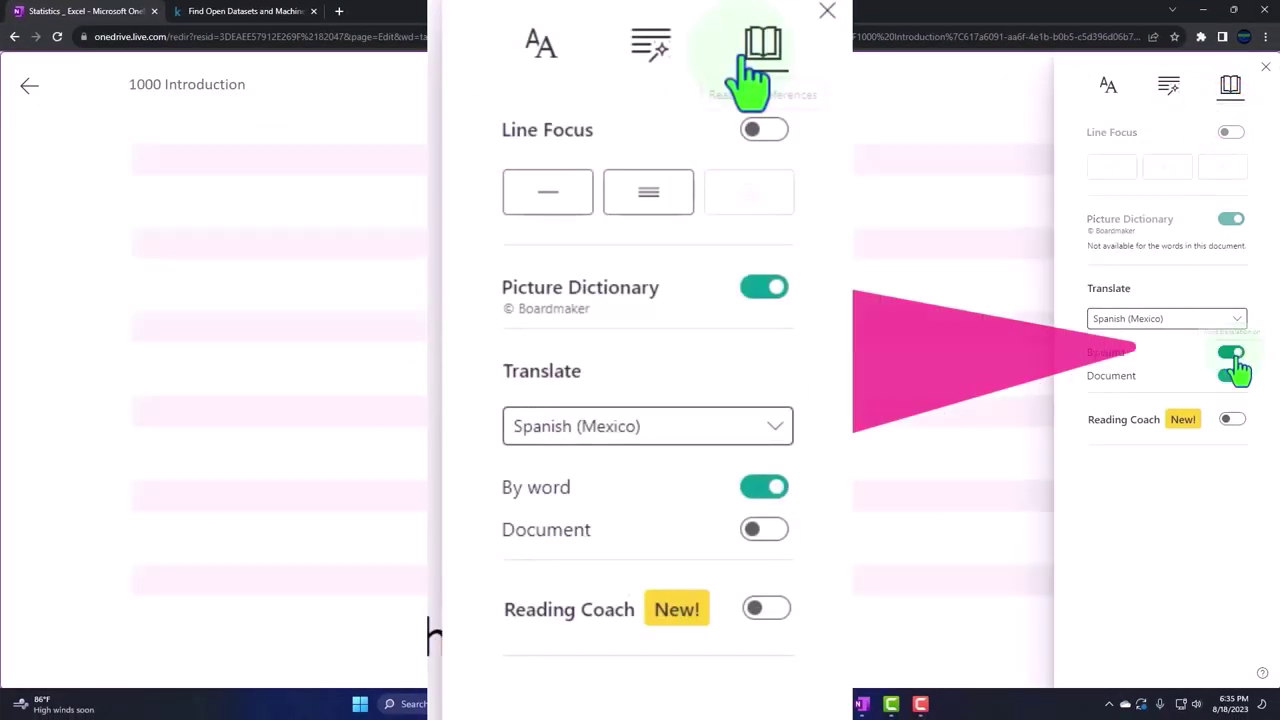
pyautogui.scroll(-3, 900, 462)
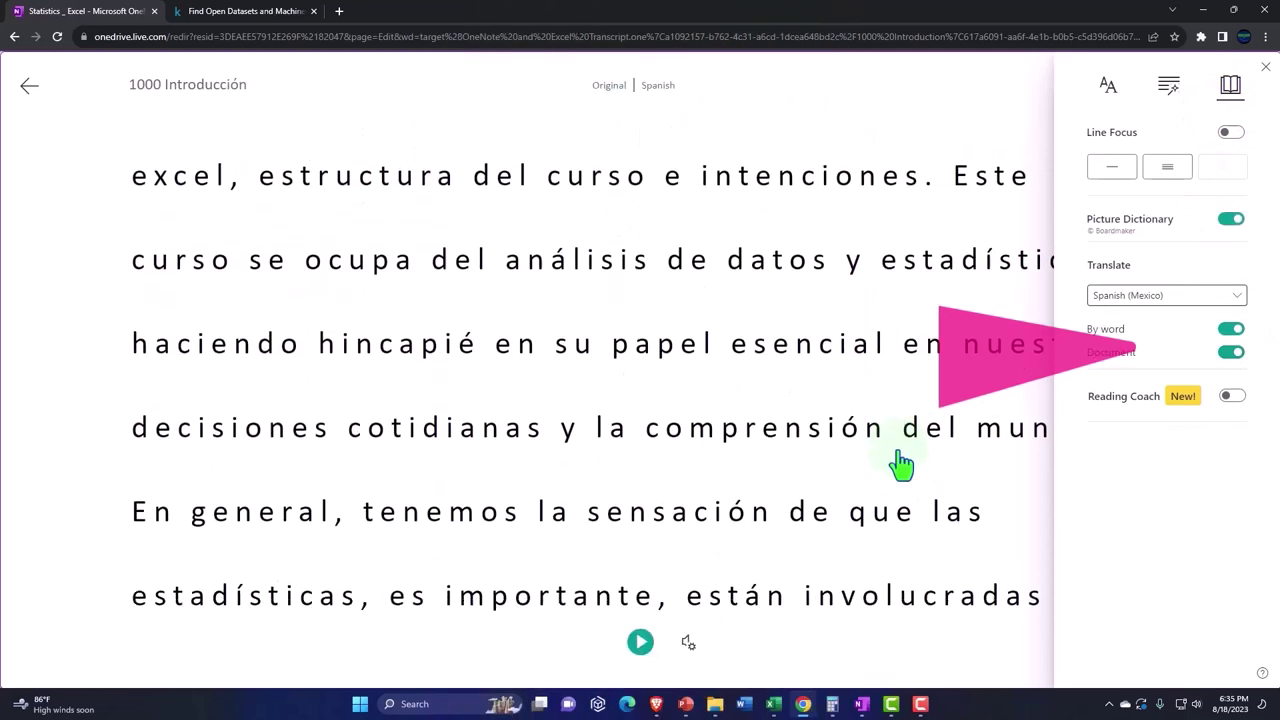
pyautogui.scroll(-1, 900, 462)
pyautogui.scroll(-3, 900, 462)
pyautogui.scroll(-3, 900, 462)
pyautogui.scroll(-3, 900, 462)
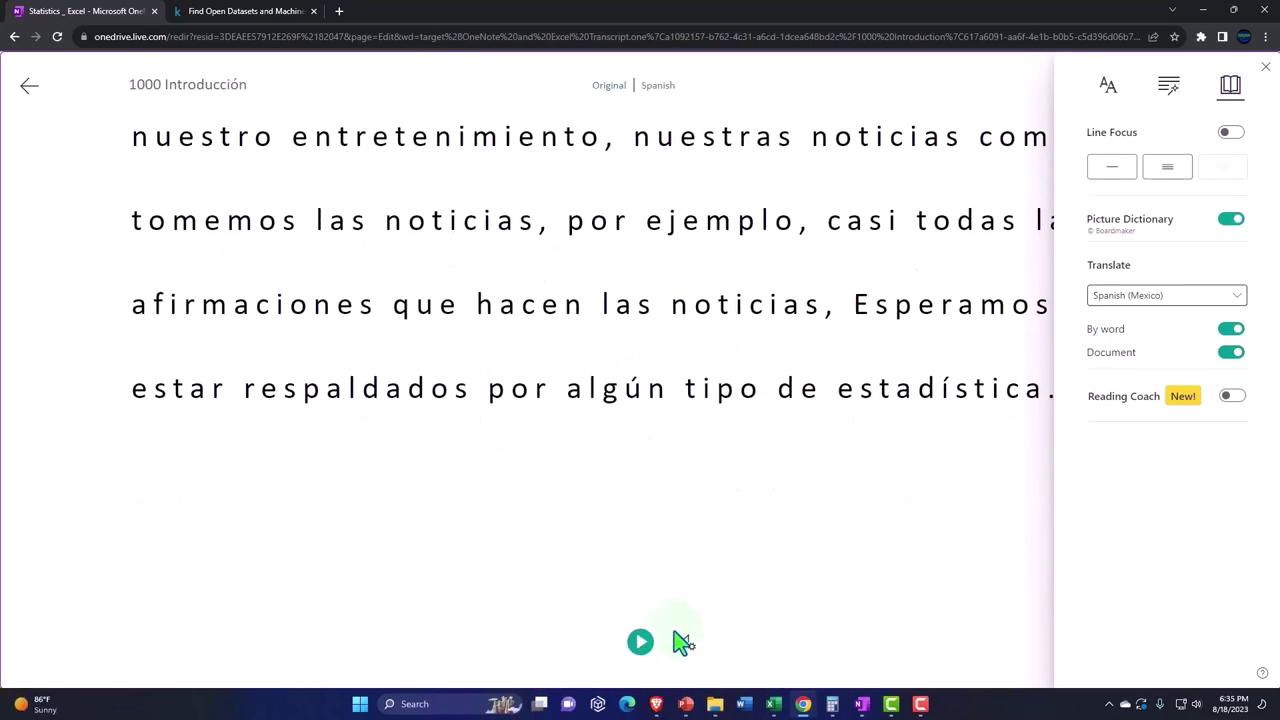
pyautogui.scroll(-3, 698, 547)
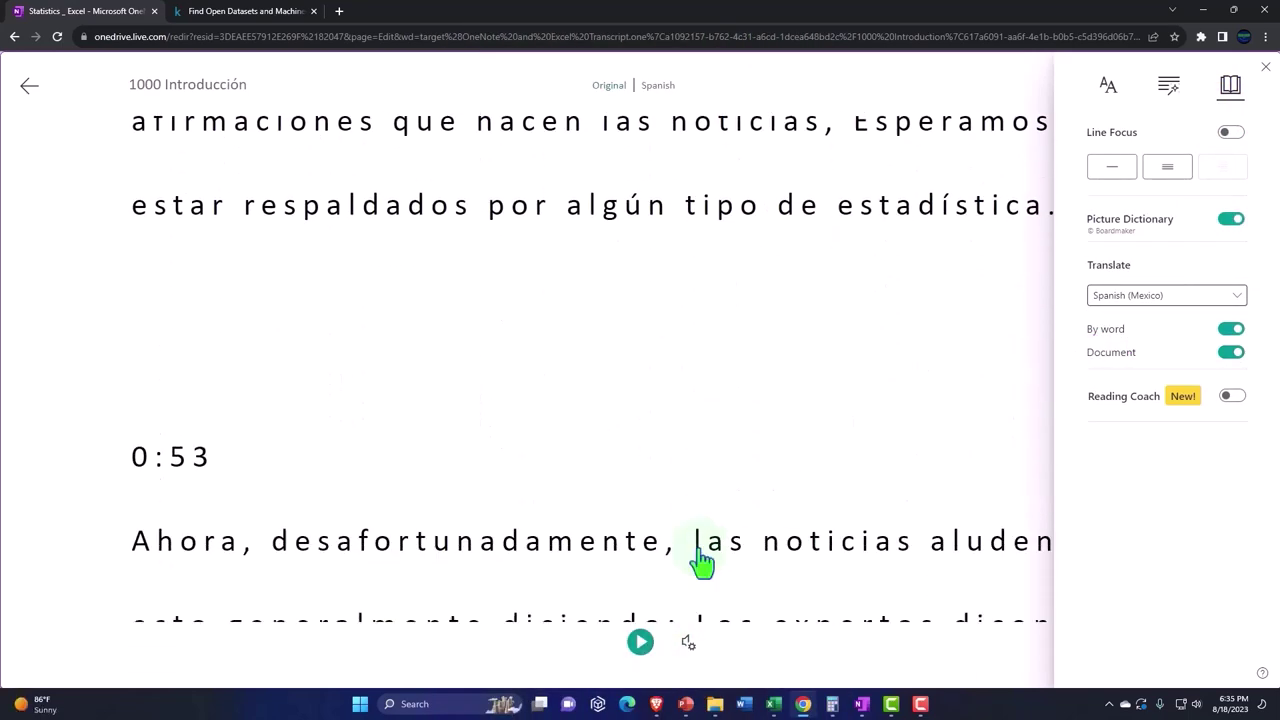
pyautogui.scroll(-2, 698, 547)
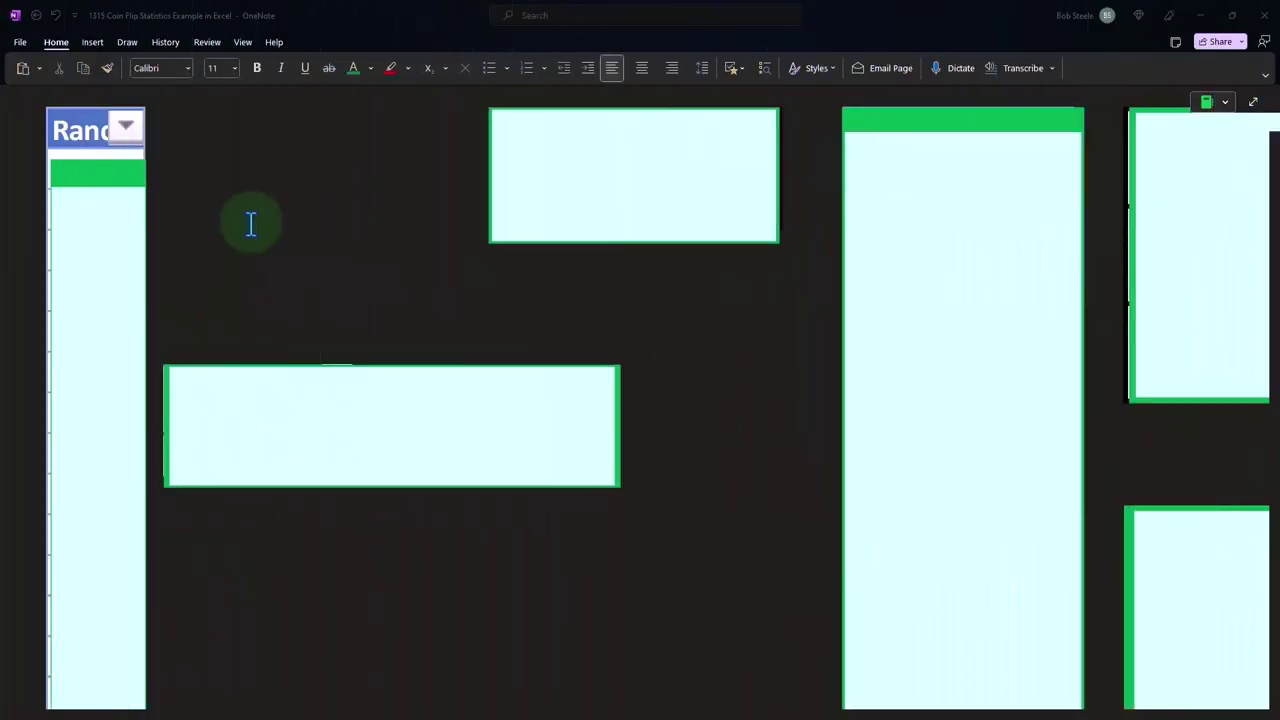
# Step: Reveal the Rand column of 1s and 2s and the =RANDBETWEEN(1,2) formula beside it
pyautogui.click(107, 185)
pyautogui.moveTo(101, 157)
pyautogui.mouseDown()
pyautogui.moveTo(98, 212)
pyautogui.moveTo(96, 174)
pyautogui.mouseUp()
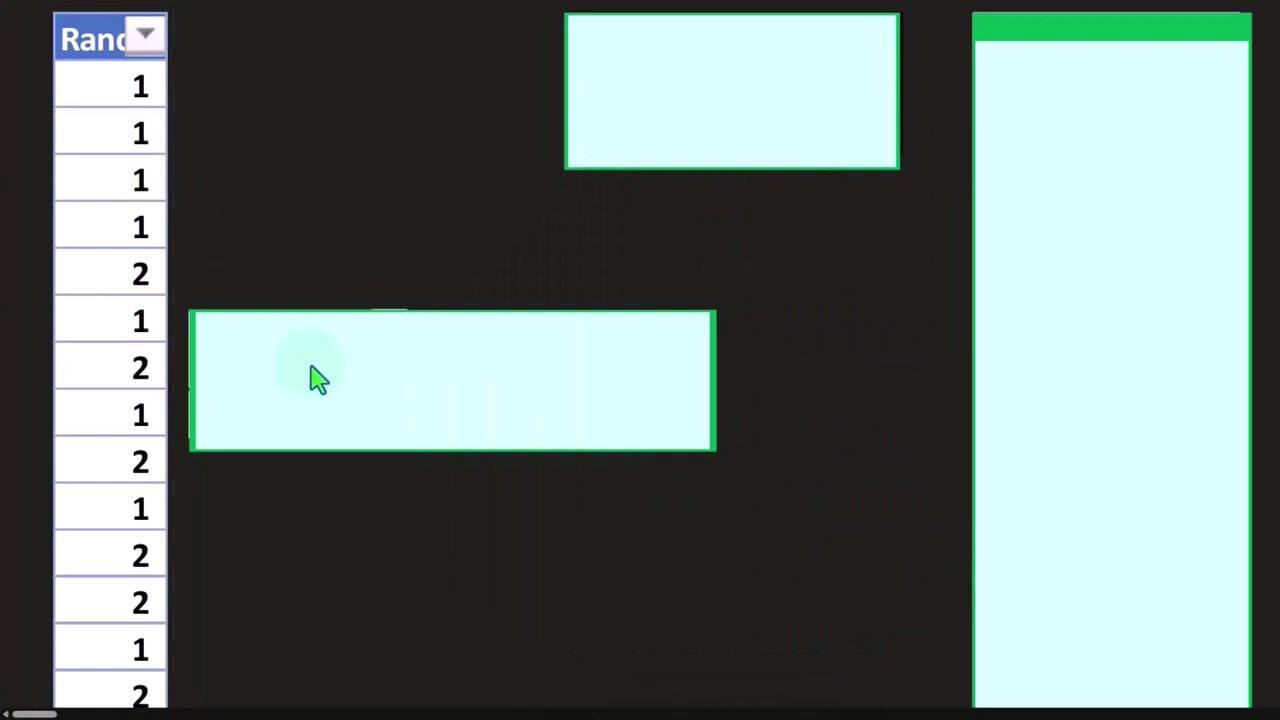
pyautogui.click(317, 379)
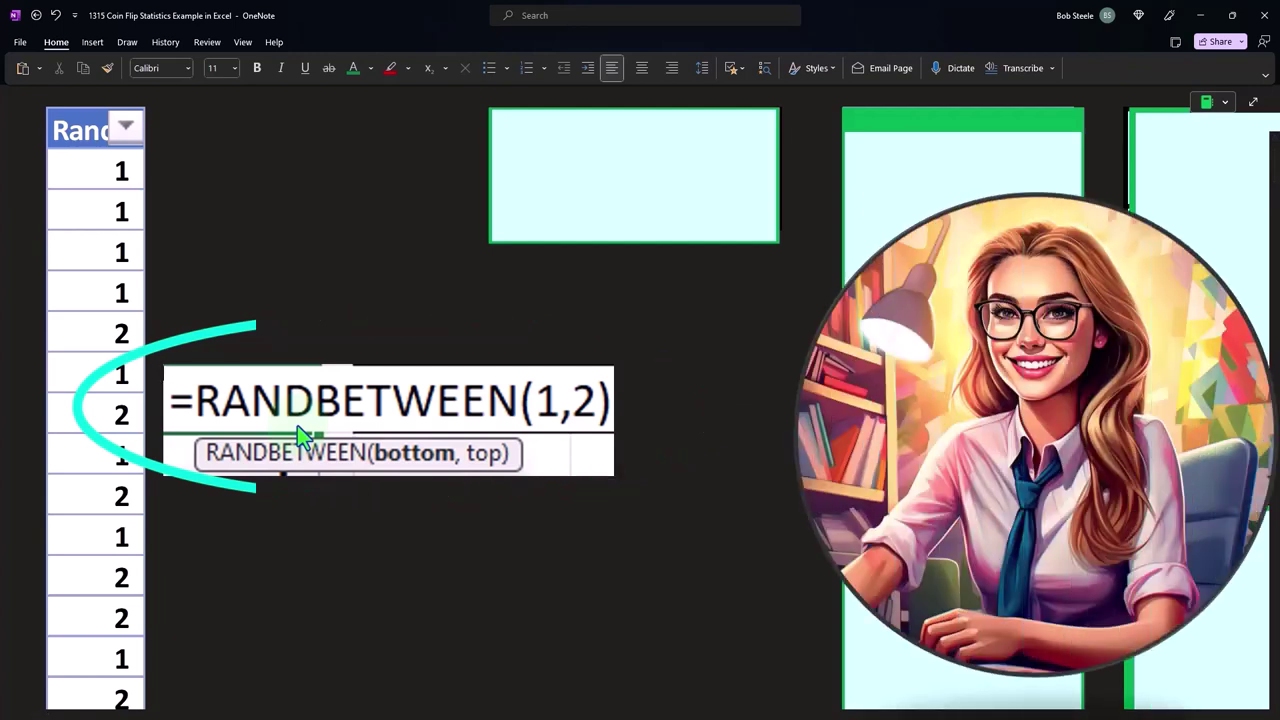
# Step: Reveal the Heads = 1, Tails = 2 key table and look down the Rand column
pyautogui.click(661, 184)
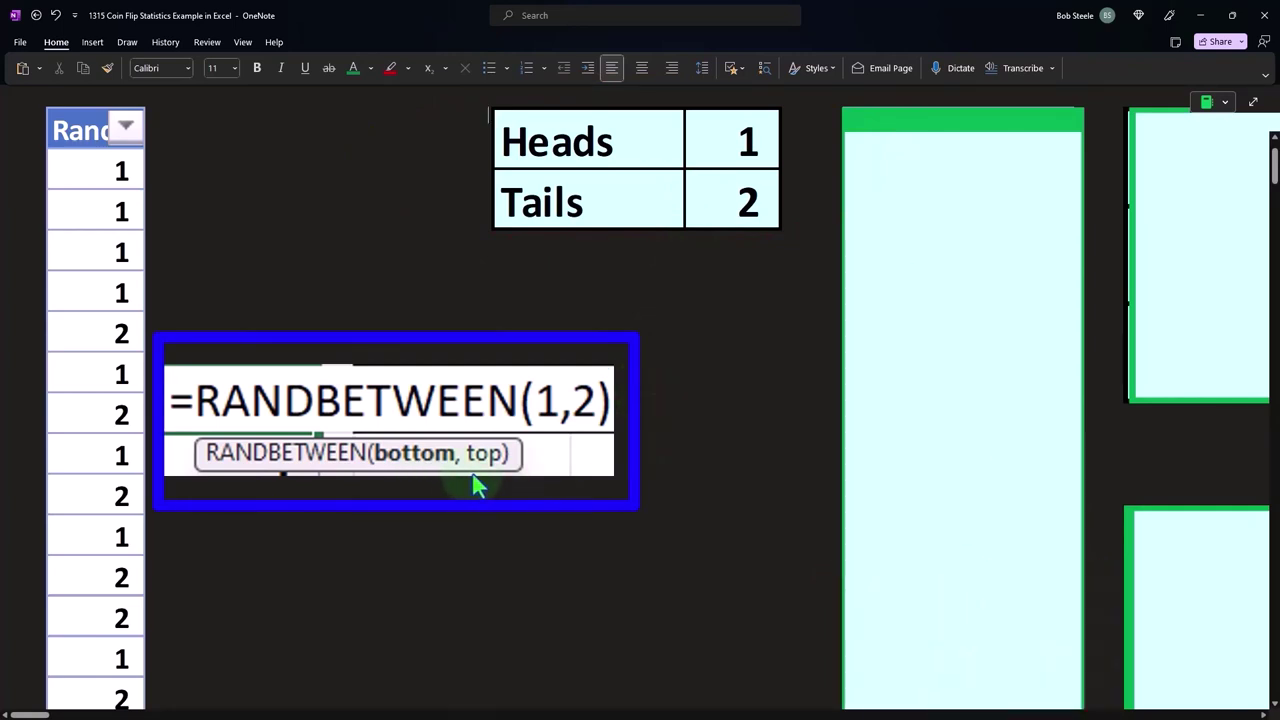
pyautogui.scroll(-1, 71, 250)
pyautogui.scroll(-3, 71, 250)
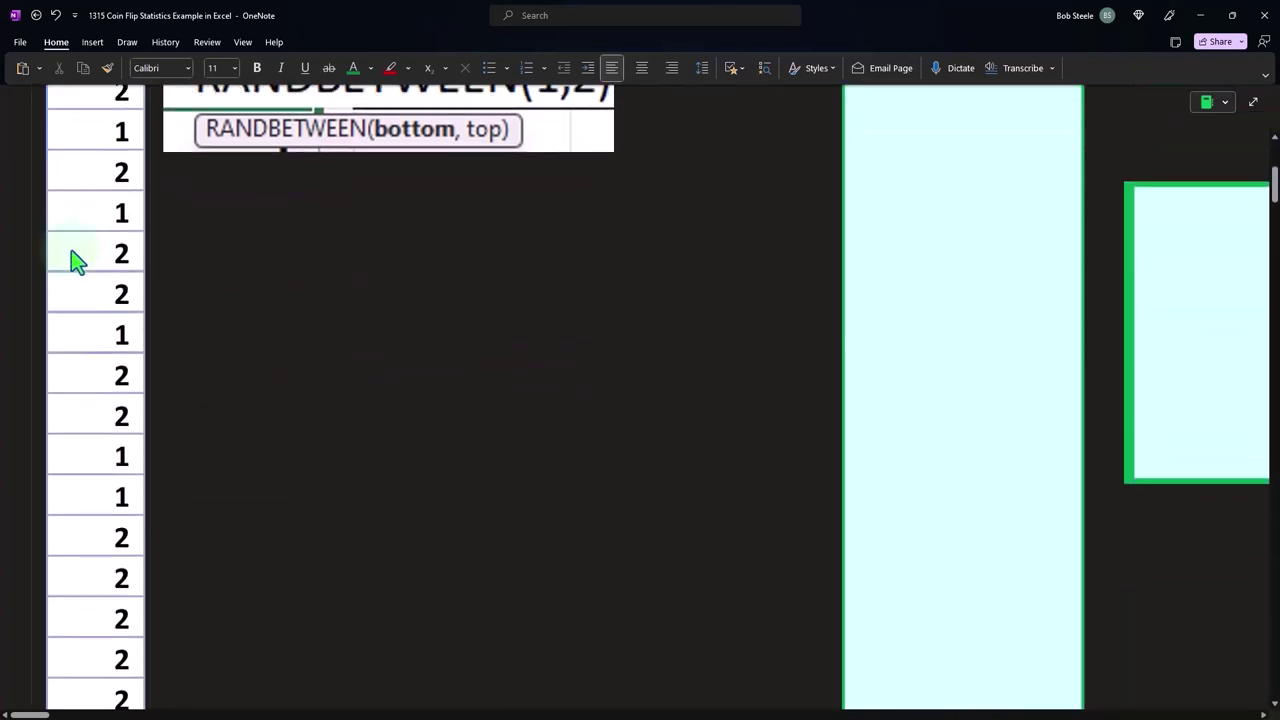
pyautogui.scroll(-3, 71, 250)
pyautogui.scroll(-3, 71, 250)
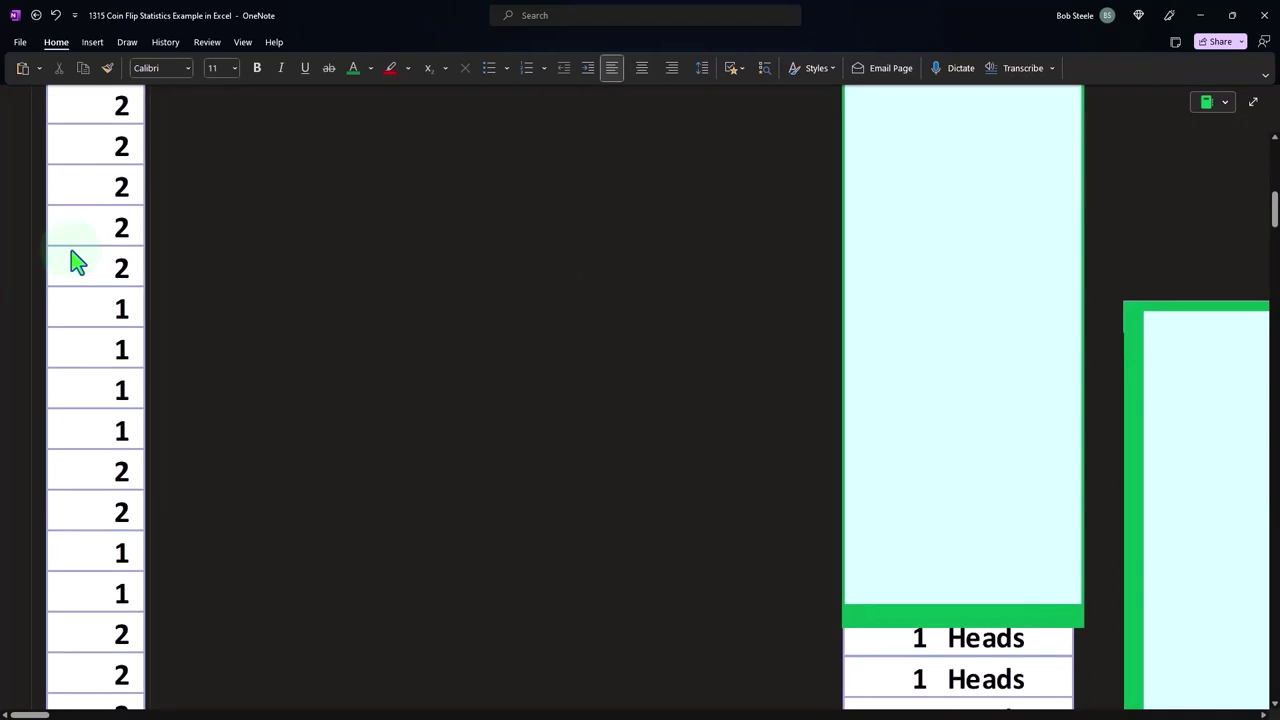
pyautogui.scroll(5, 76, 262)
pyautogui.scroll(3, 76, 262)
pyautogui.scroll(3, 76, 262)
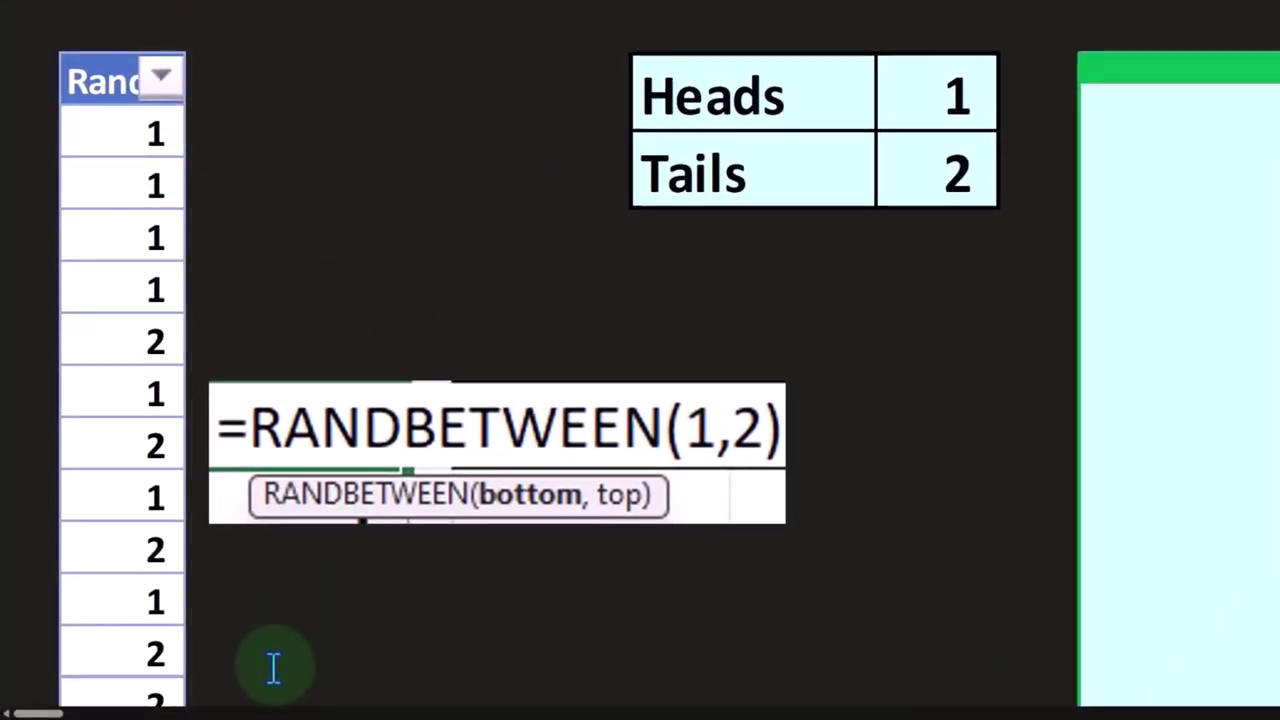
# Step: Push the tall shape down to uncover the Rand/Results table and bring the green boxes into view
pyautogui.moveTo(40, 712); pyautogui.dragTo(58, 712)
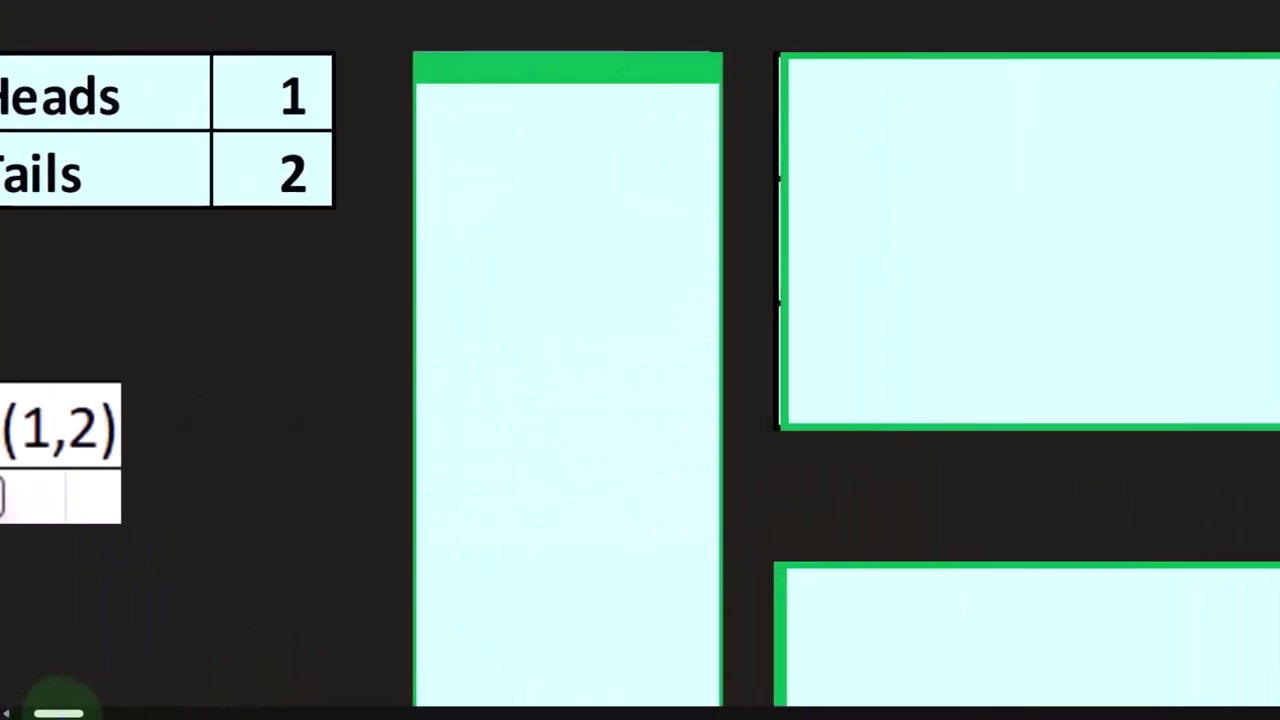
pyautogui.click(477, 300)
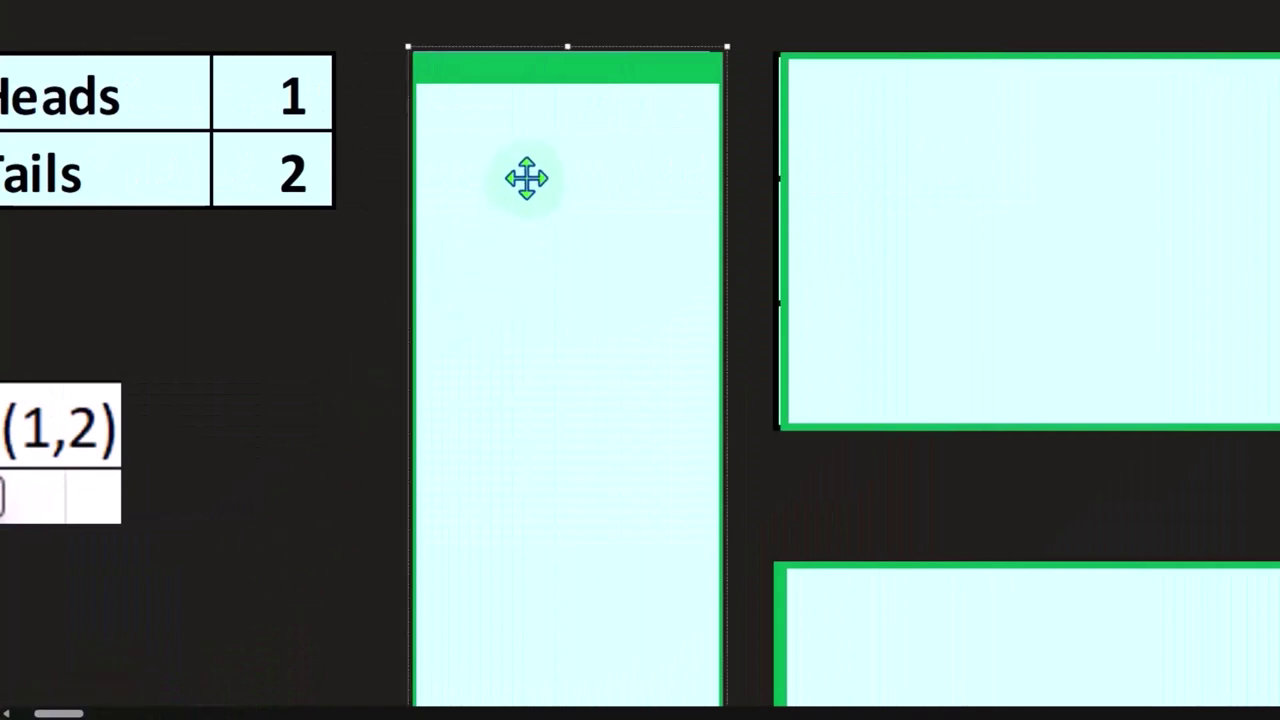
pyautogui.moveTo(567, 47); pyautogui.dragTo(567, 213)
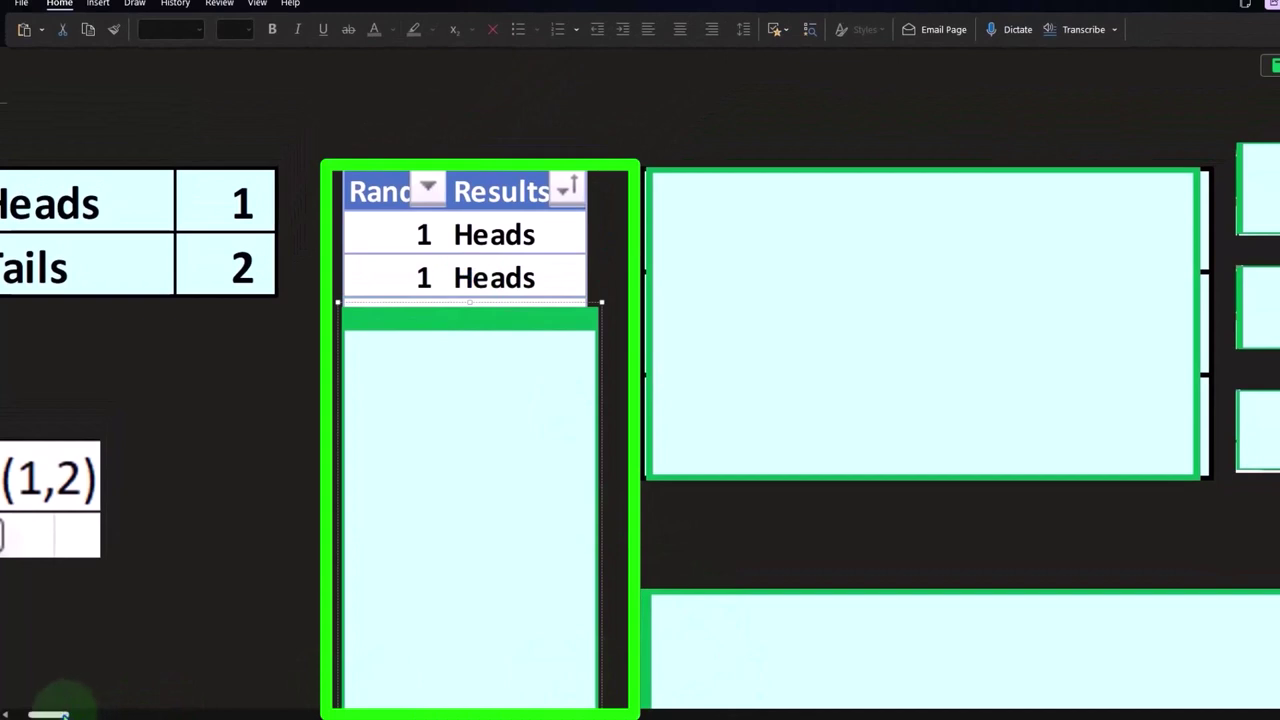
pyautogui.moveTo(48, 714); pyautogui.dragTo(30, 714)
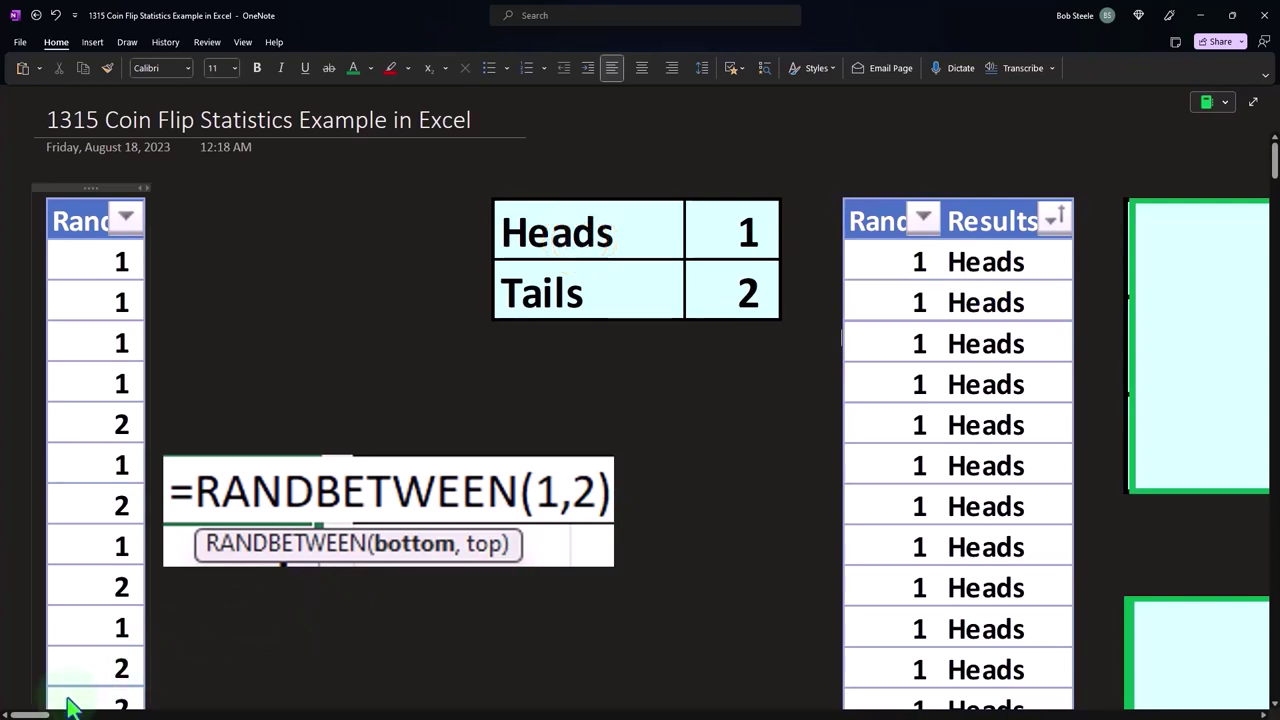
pyautogui.moveTo(44, 715); pyautogui.dragTo(62, 715)
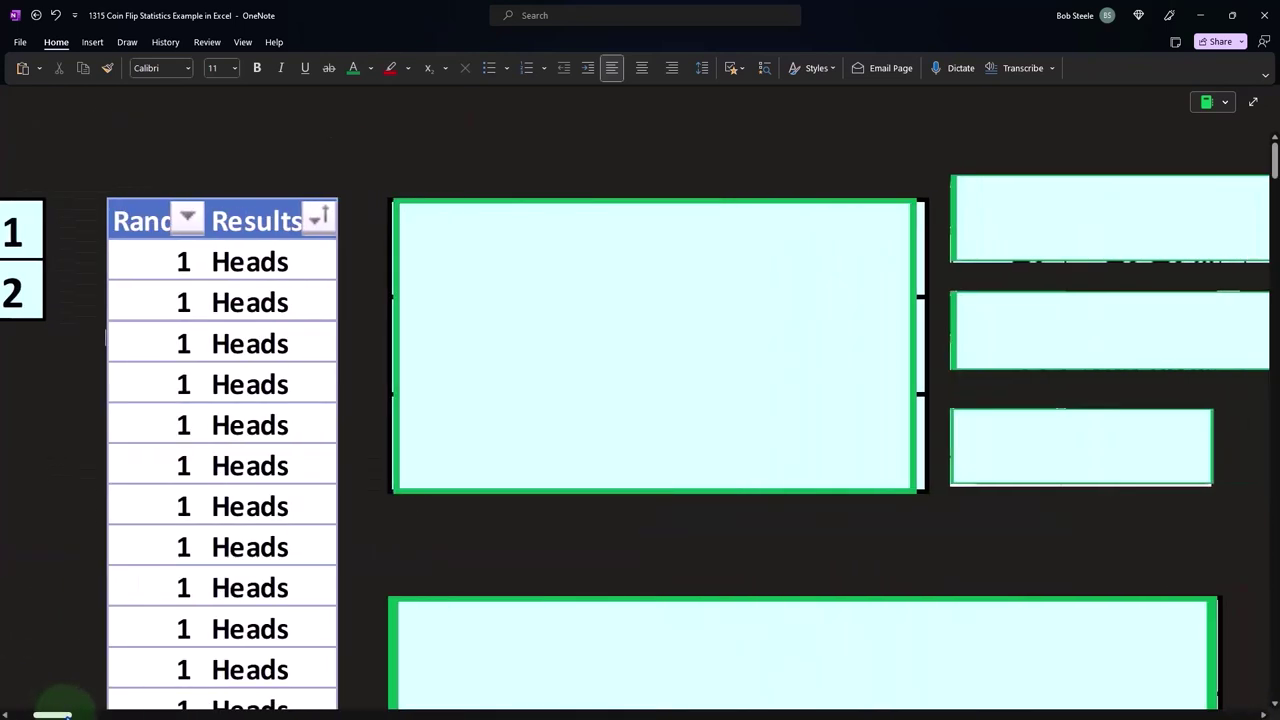
# Step: Select the large green box beside the Results table and return to the top of the page
pyautogui.click(507, 345)
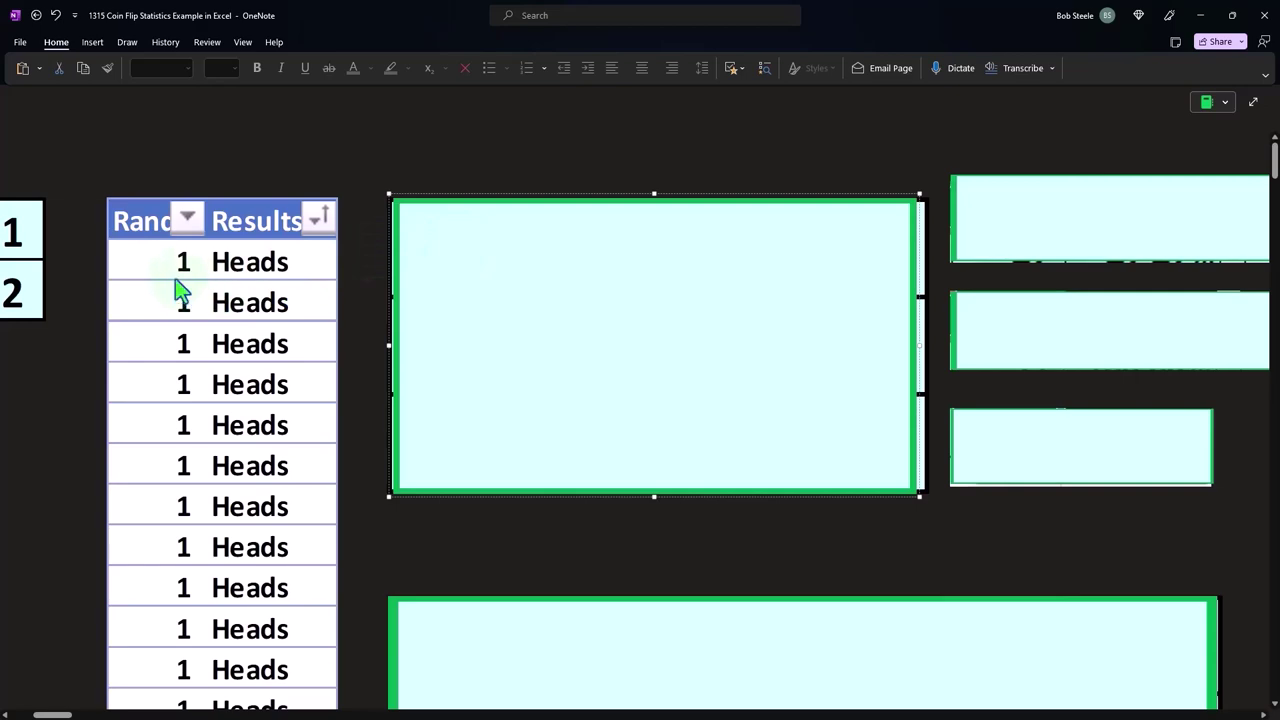
pyautogui.scroll(-4, 214, 277)
pyautogui.scroll(-4, 226, 331)
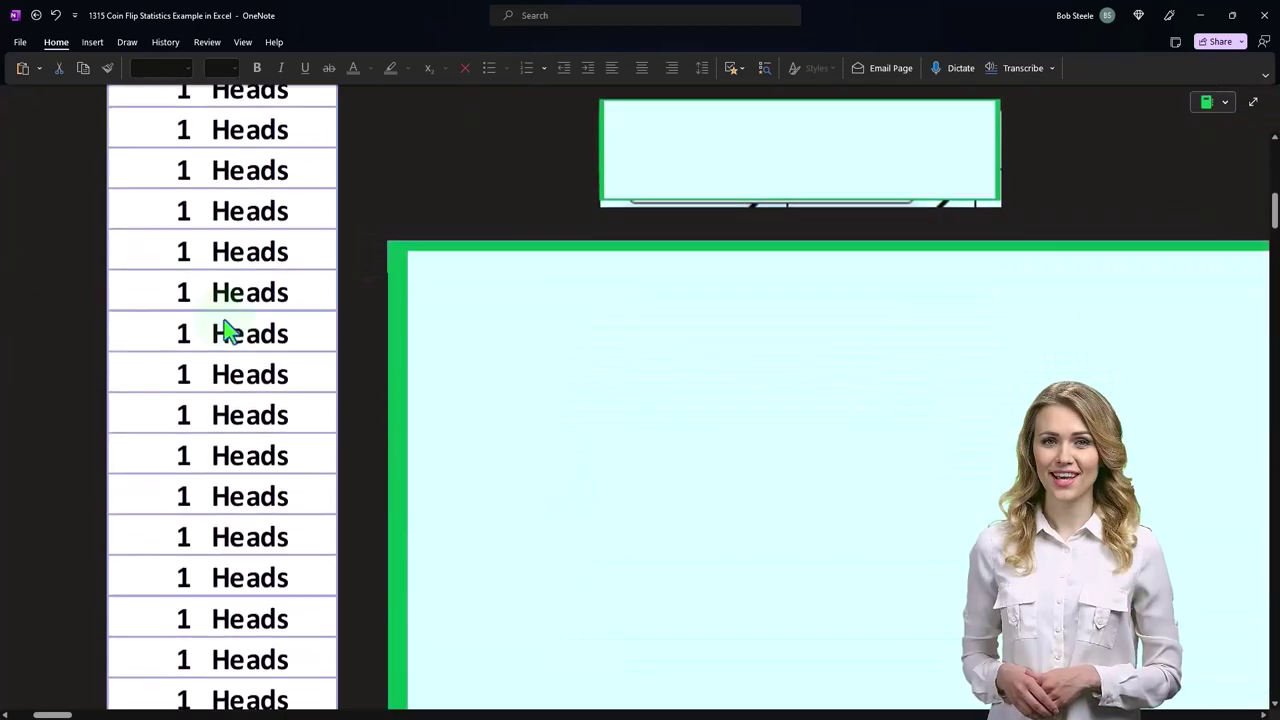
pyautogui.scroll(-4, 226, 331)
pyautogui.scroll(-4, 229, 345)
pyautogui.scroll(-2, 229, 355)
pyautogui.scroll(-3, 235, 375)
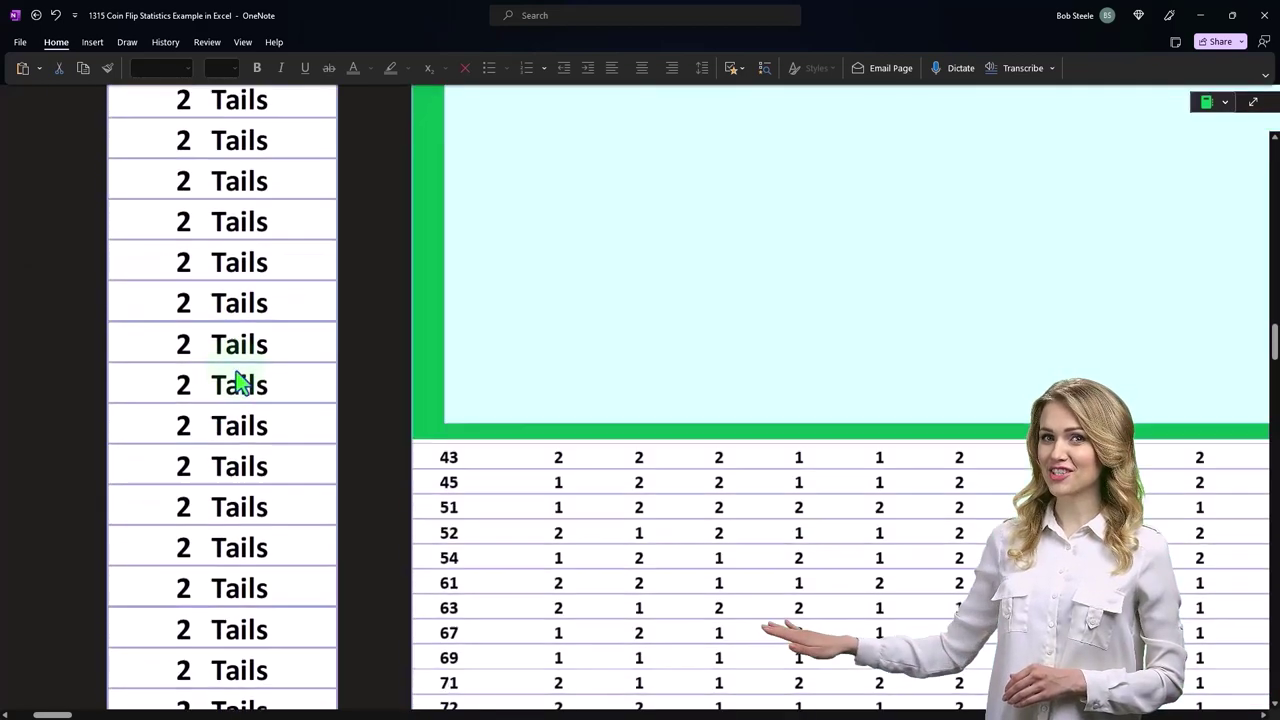
pyautogui.scroll(-3, 240, 380)
pyautogui.scroll(-3, 240, 383)
pyautogui.scroll(3, 240, 383)
pyautogui.scroll(3, 240, 383)
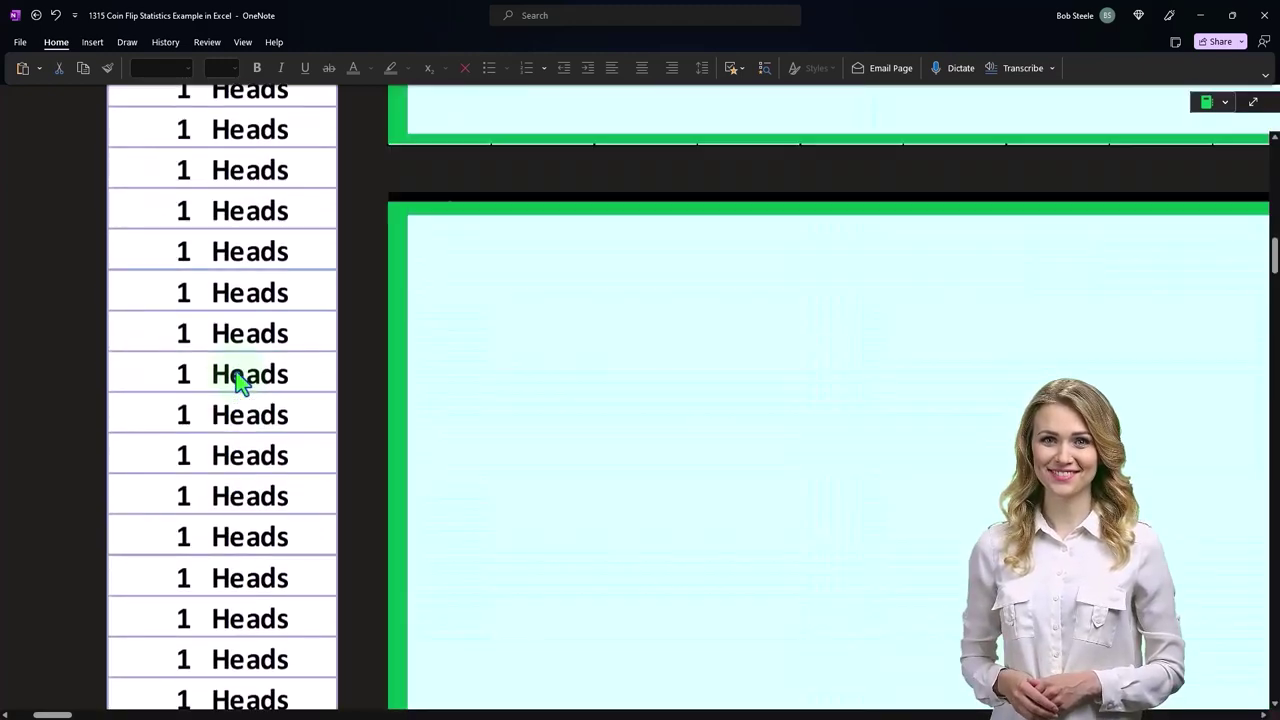
pyautogui.scroll(3, 240, 383)
pyautogui.scroll(1, 240, 383)
pyautogui.scroll(2, 240, 383)
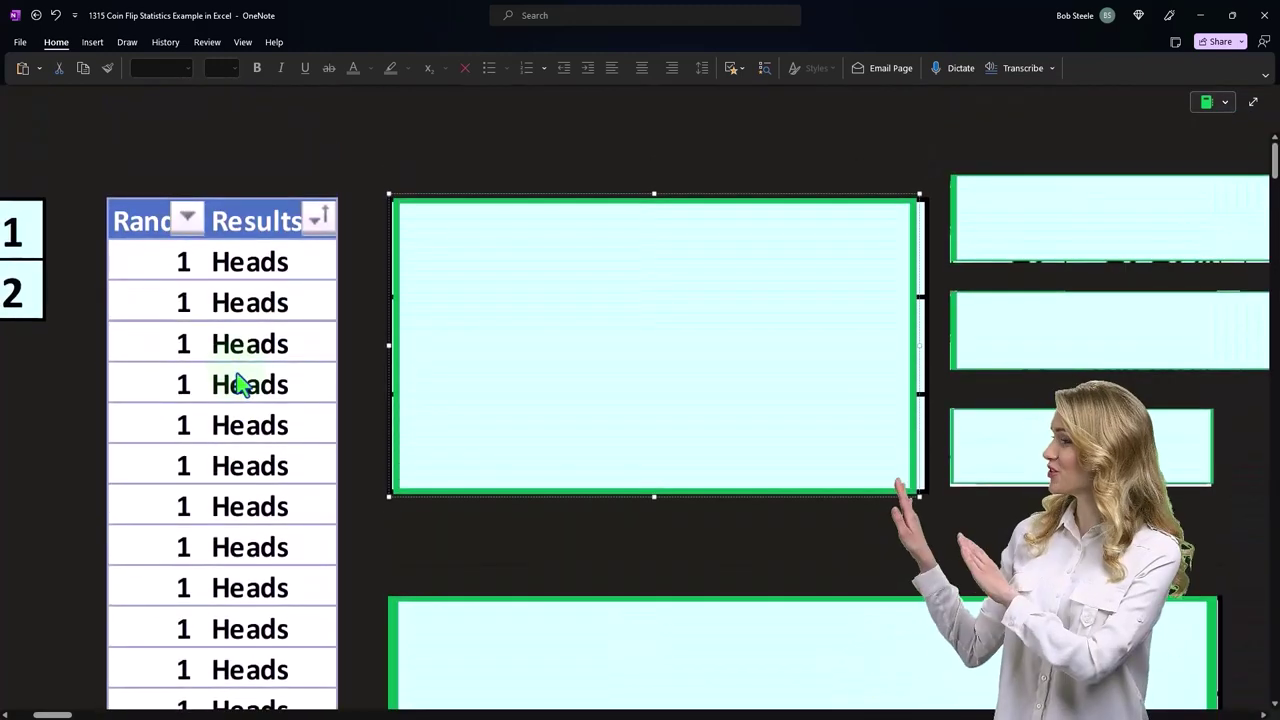
pyautogui.scroll(-2, 240, 383)
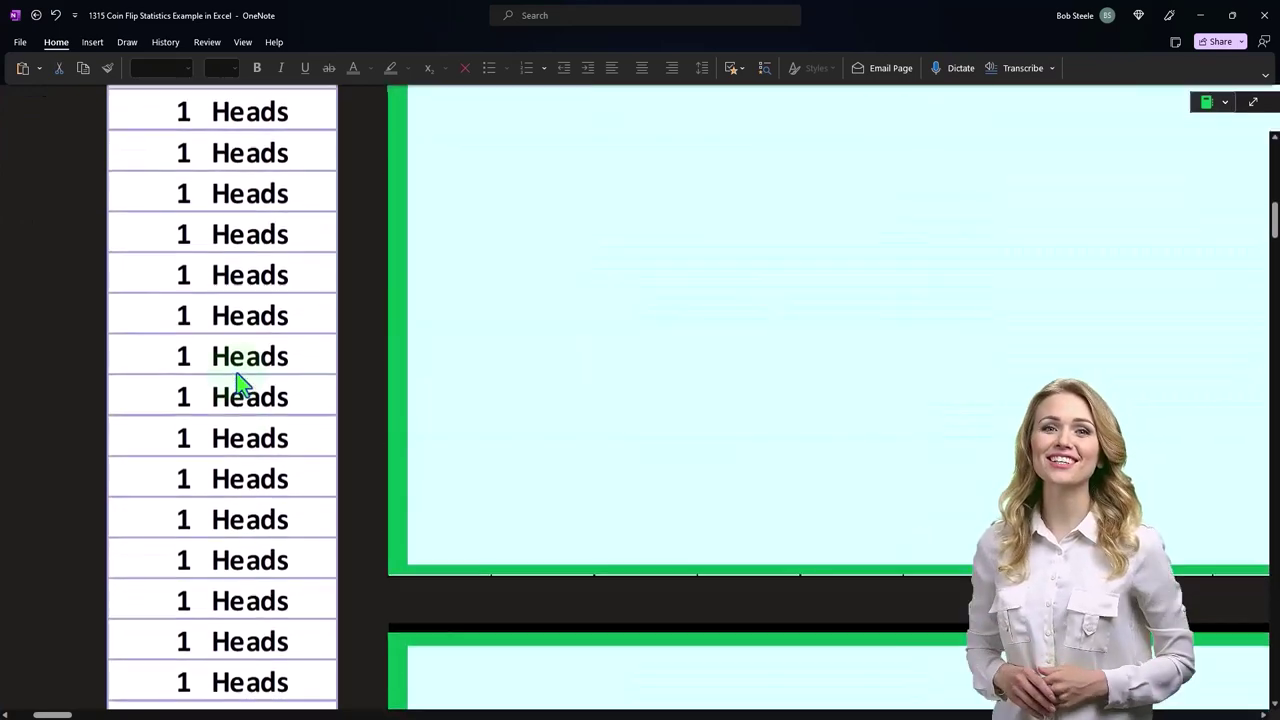
pyautogui.scroll(-3, 240, 383)
pyautogui.scroll(-2, 240, 383)
pyautogui.scroll(-2, 240, 383)
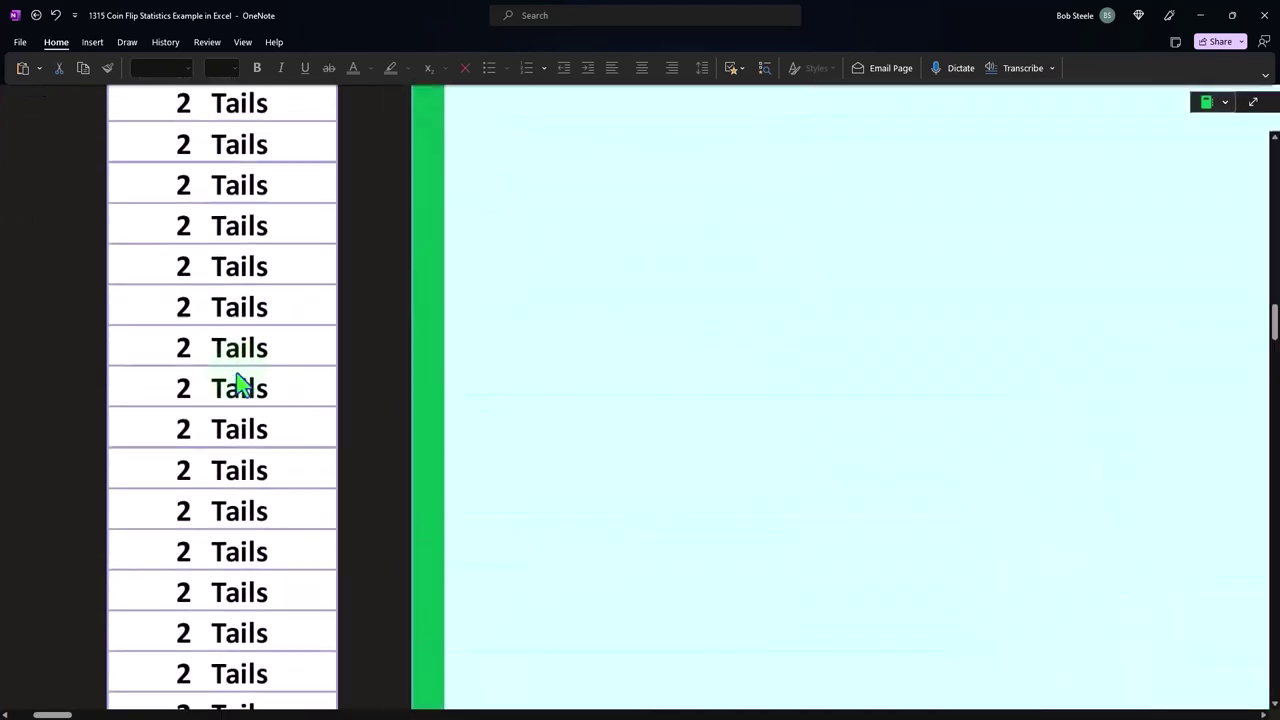
pyautogui.scroll(-2, 240, 383)
pyautogui.scroll(-2, 240, 383)
pyautogui.scroll(-2, 240, 383)
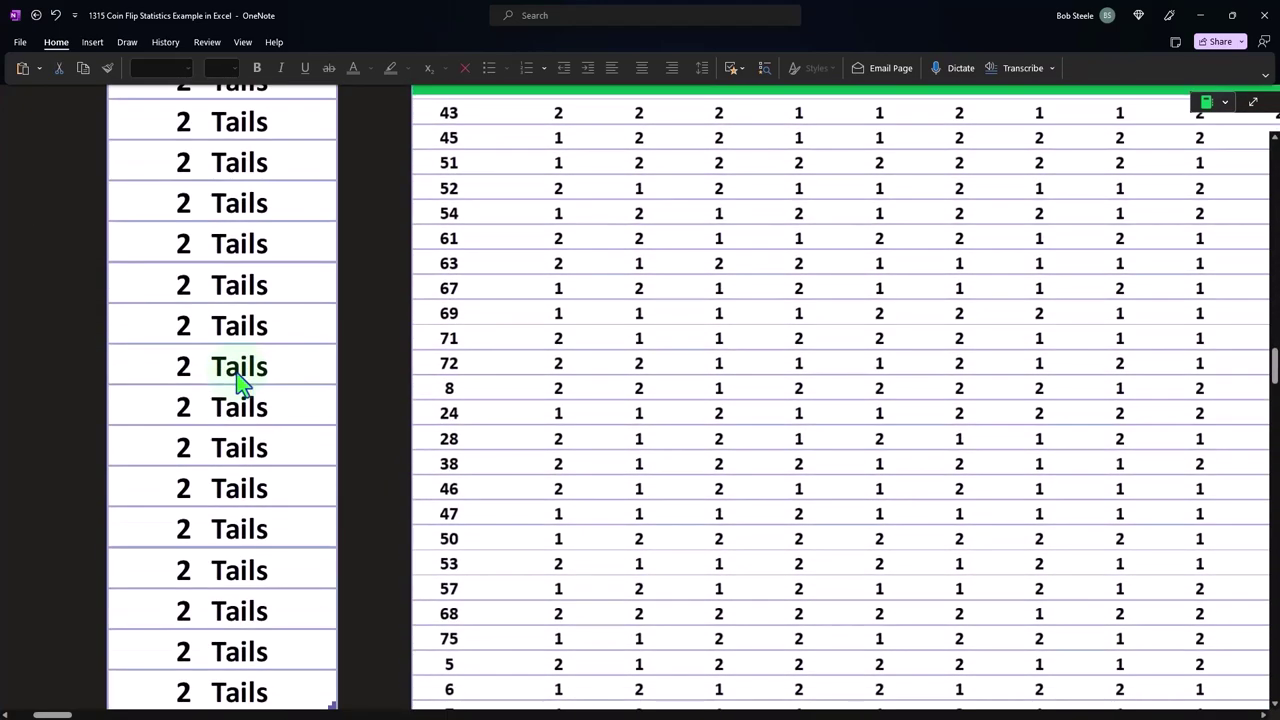
pyautogui.scroll(-2, 240, 383)
pyautogui.scroll(3, 238, 383)
pyautogui.scroll(2, 238, 383)
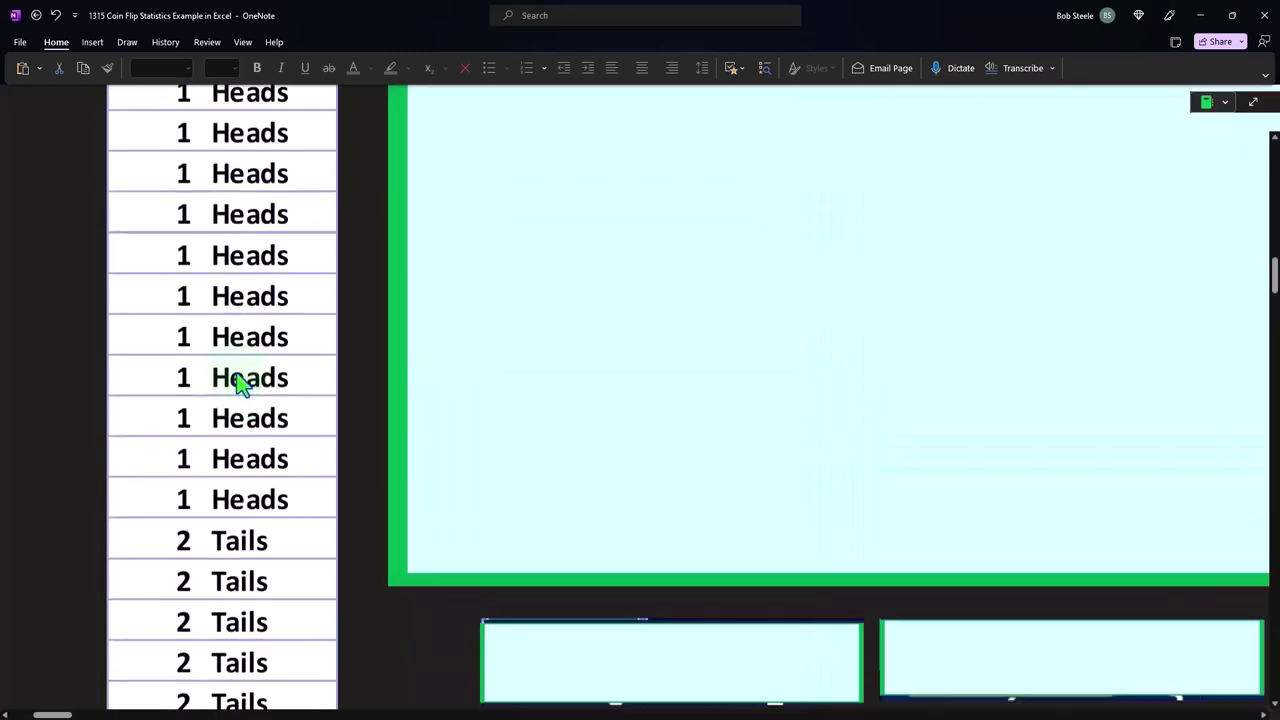
pyautogui.scroll(2, 238, 383)
pyautogui.scroll(2, 238, 383)
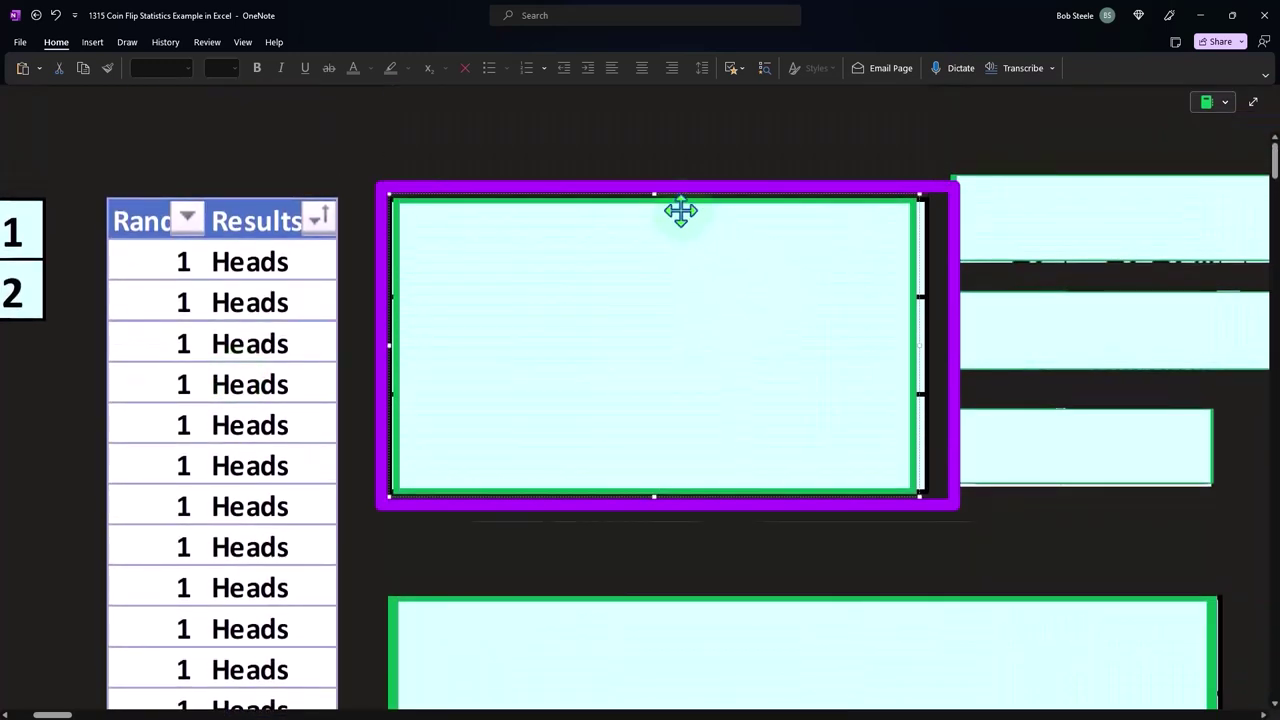
# Step: Drag the green cover down to expose the Heads row with a count of 52
pyautogui.moveTo(657, 203); pyautogui.dragTo(657, 287)
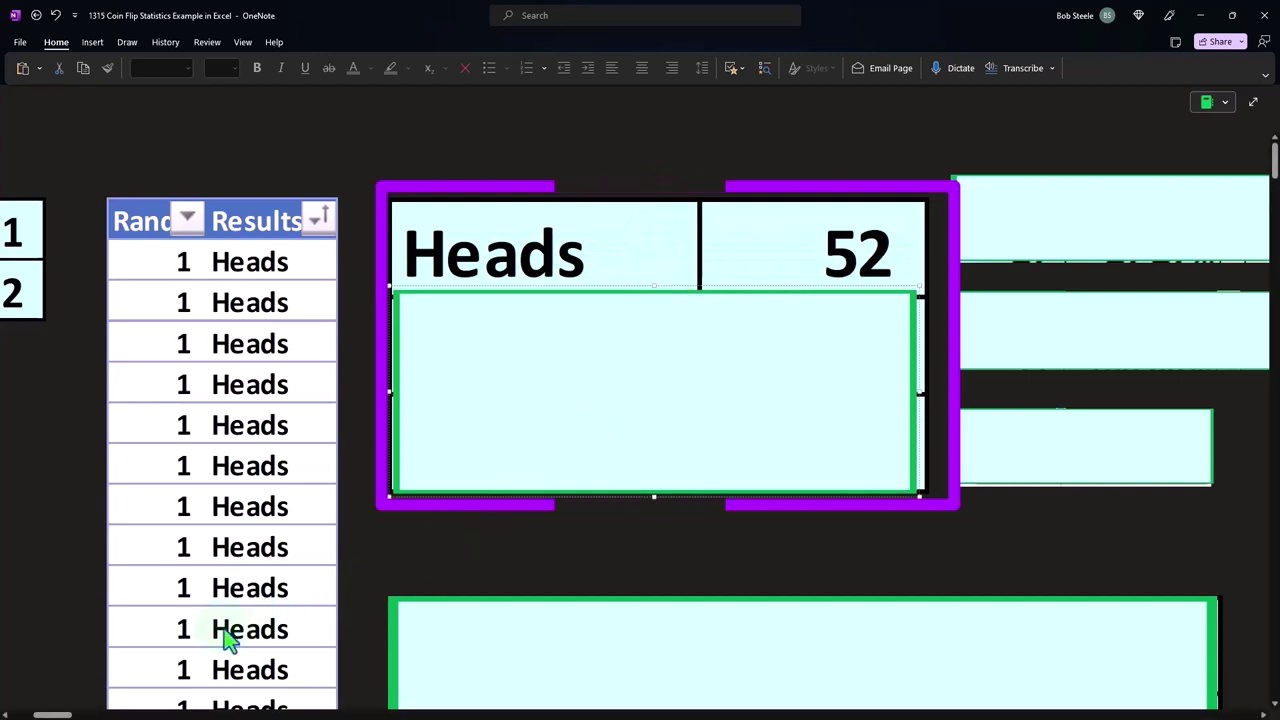
pyautogui.moveTo(50, 714); pyautogui.dragTo(56, 714)
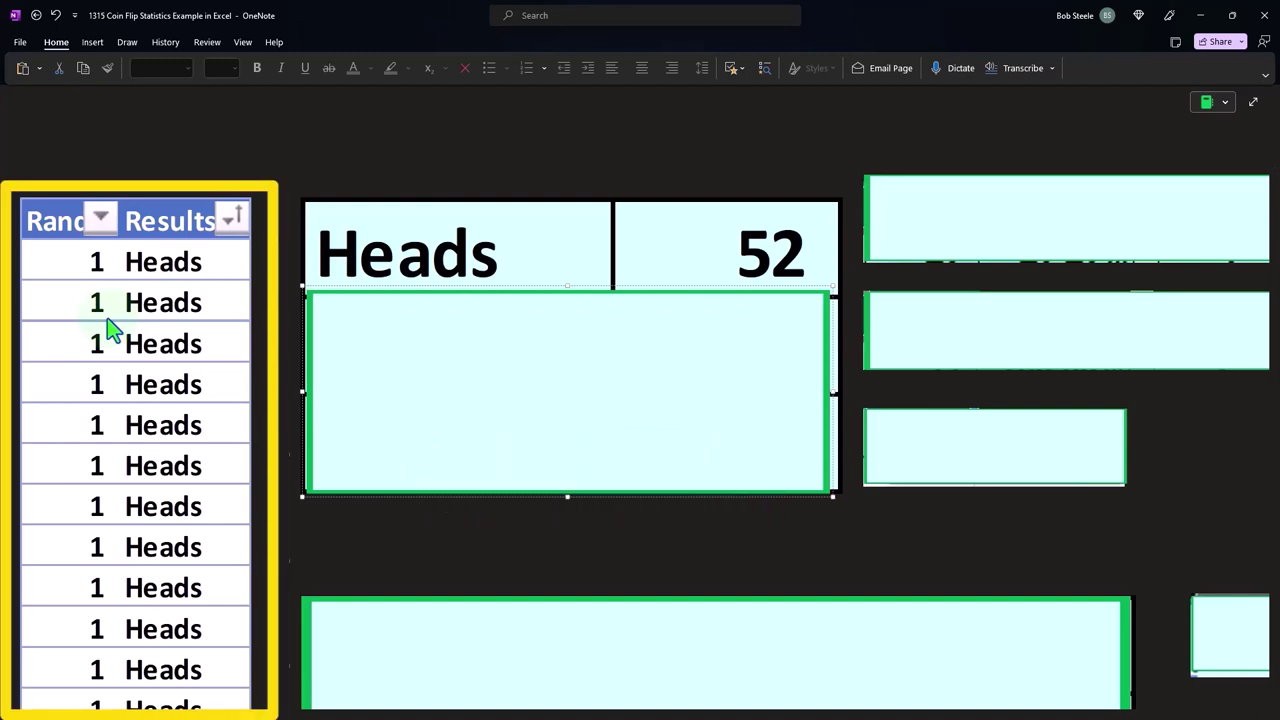
# Step: Show =COUNTIF(Table1518[Results],I1) beside Heads 52 and ink an arrow pointing at the count
pyautogui.click(938, 232)
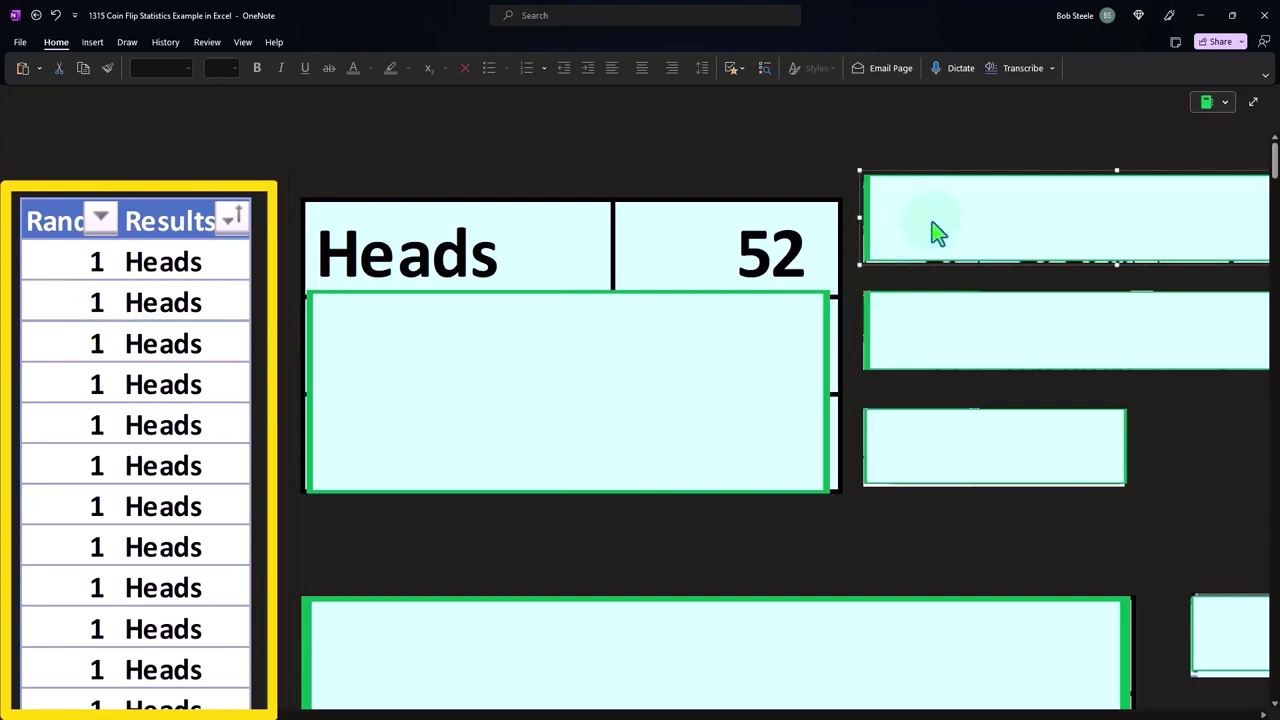
pyautogui.doubleClick(938, 232)
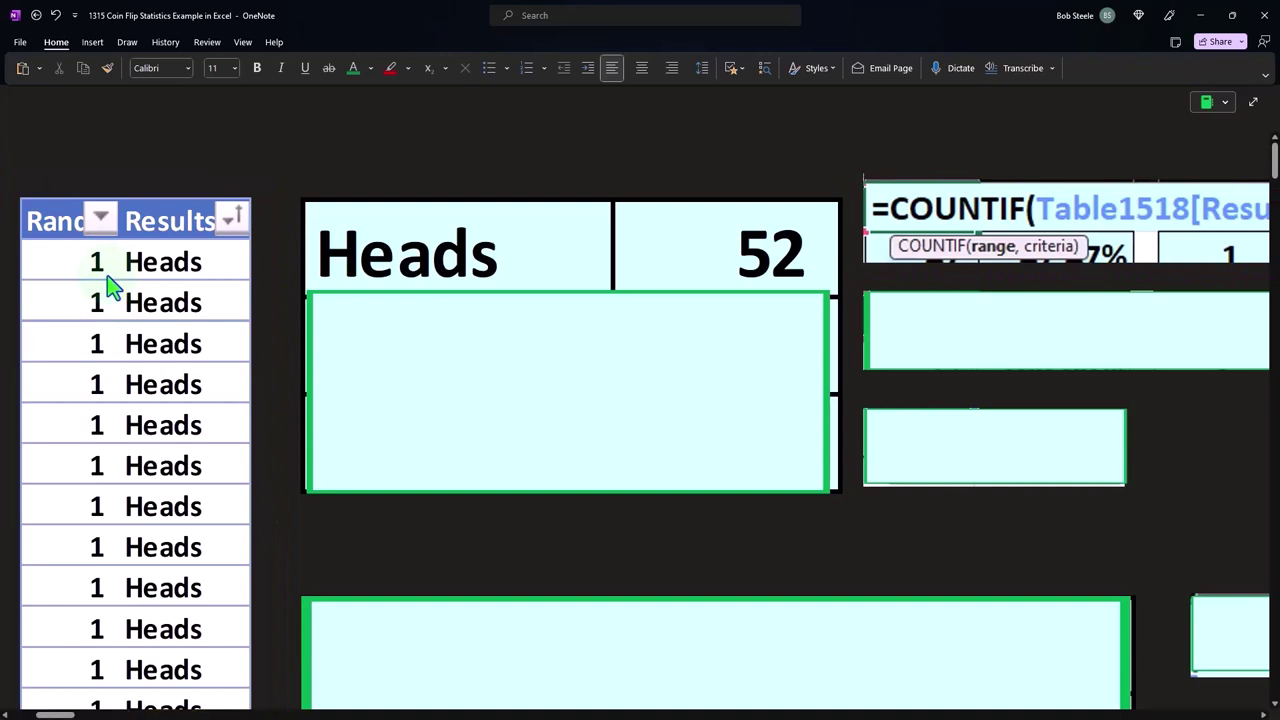
pyautogui.hscroll(3, 57, 714)
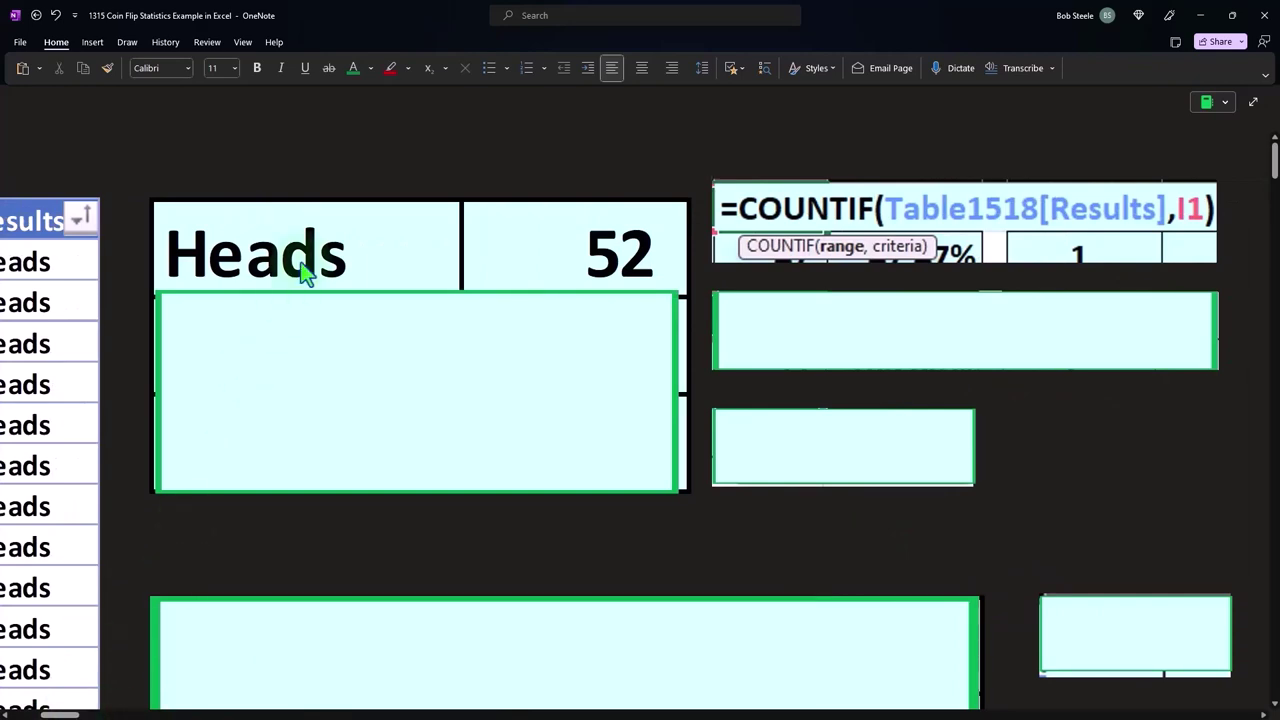
pyautogui.scroll(-2, 652, 523)
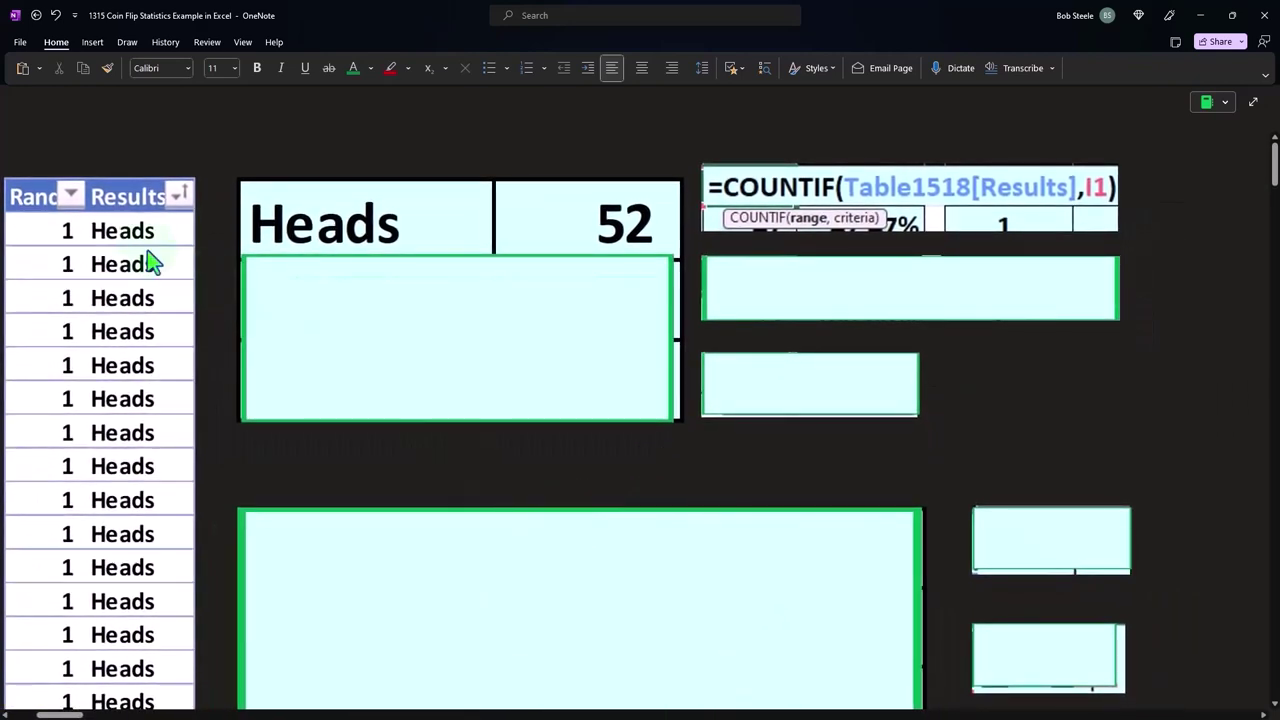
pyautogui.moveTo(605, 442); pyautogui.dragTo(334, 364)
pyautogui.moveTo(400, 460); pyautogui.dragTo(440, 300)
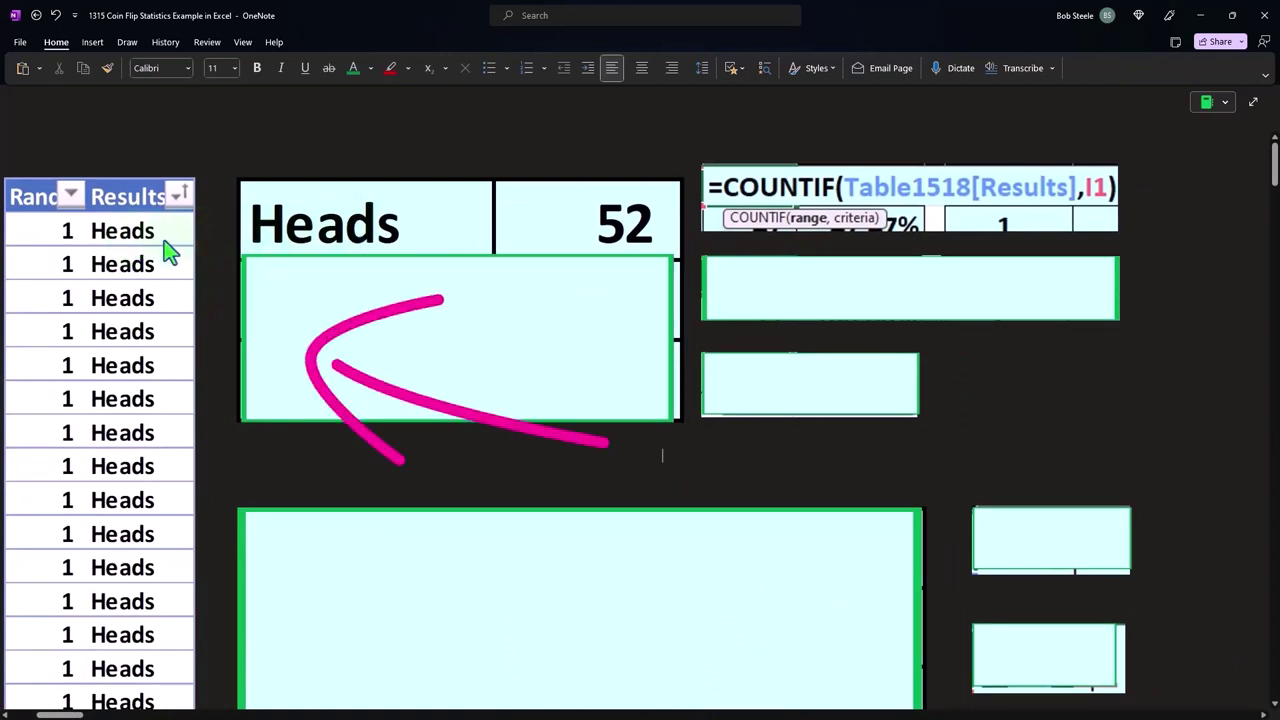
# Step: Uncover Tails 47 and Total 99, showing =COUNTIF(Table1518[Results],I2) and =SUM(J1:J2) beside them
pyautogui.click(457, 262)
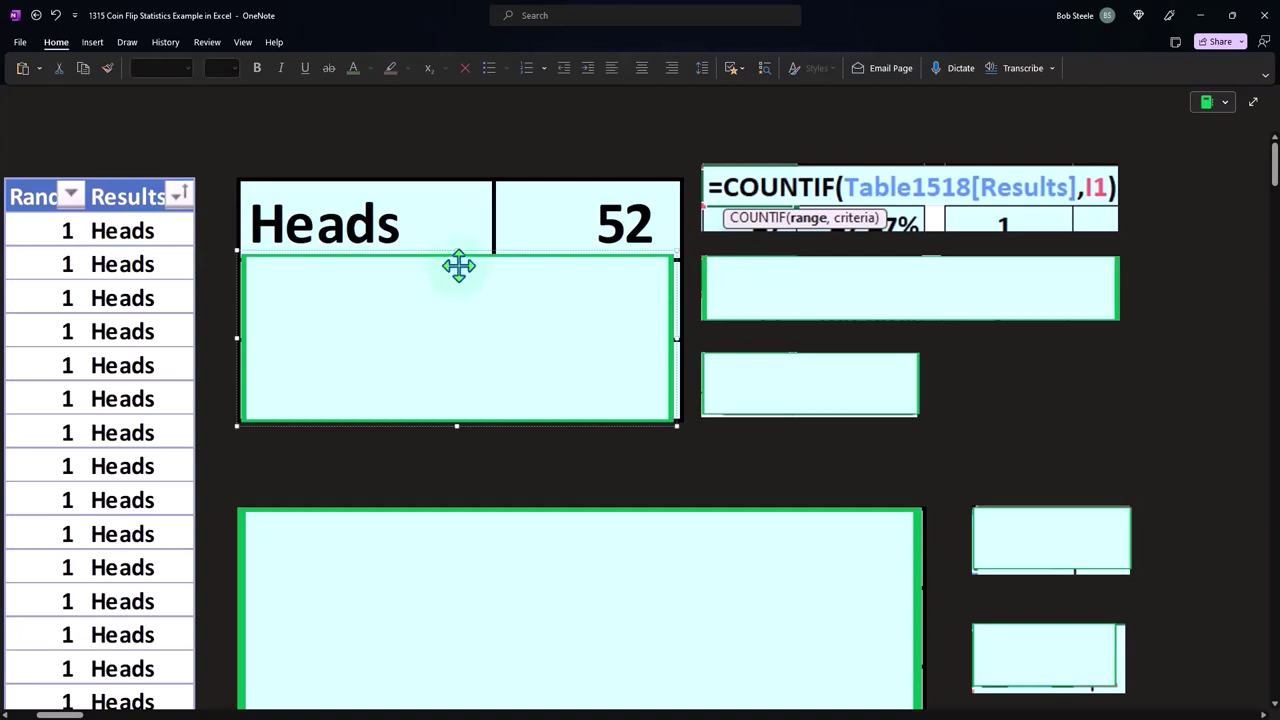
pyautogui.moveTo(457, 260); pyautogui.dragTo(457, 330)
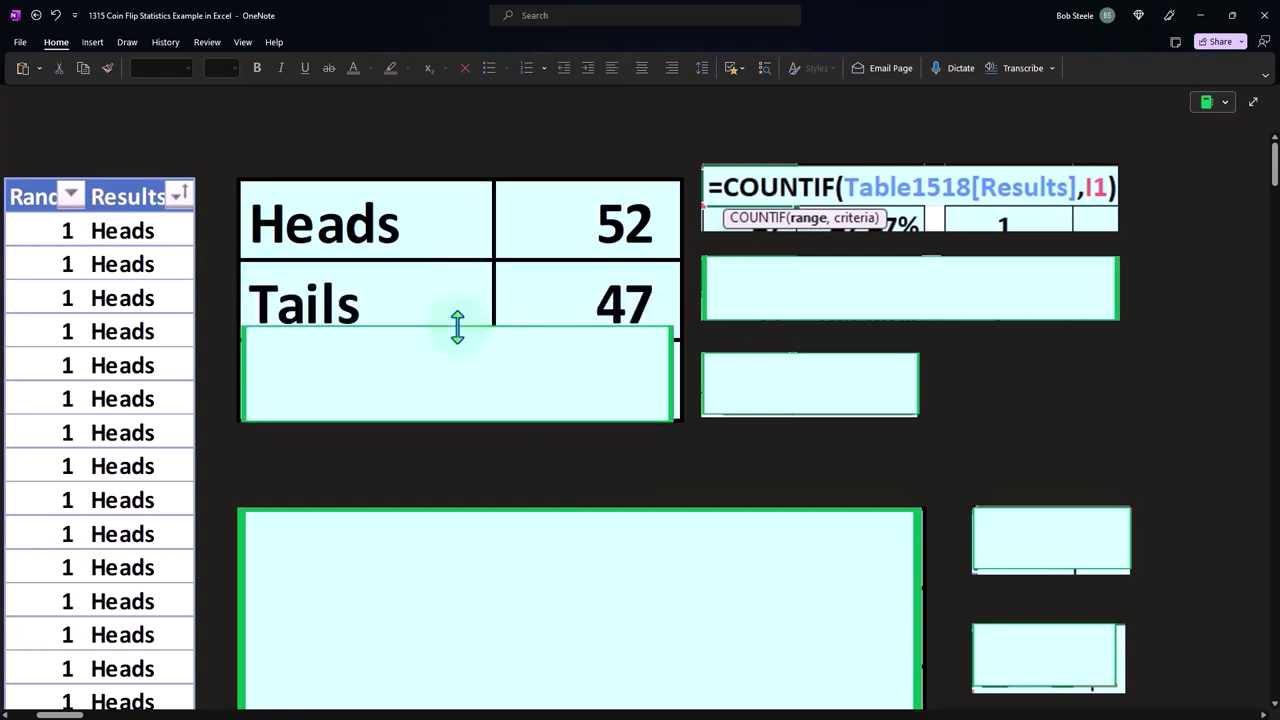
pyautogui.click(843, 290)
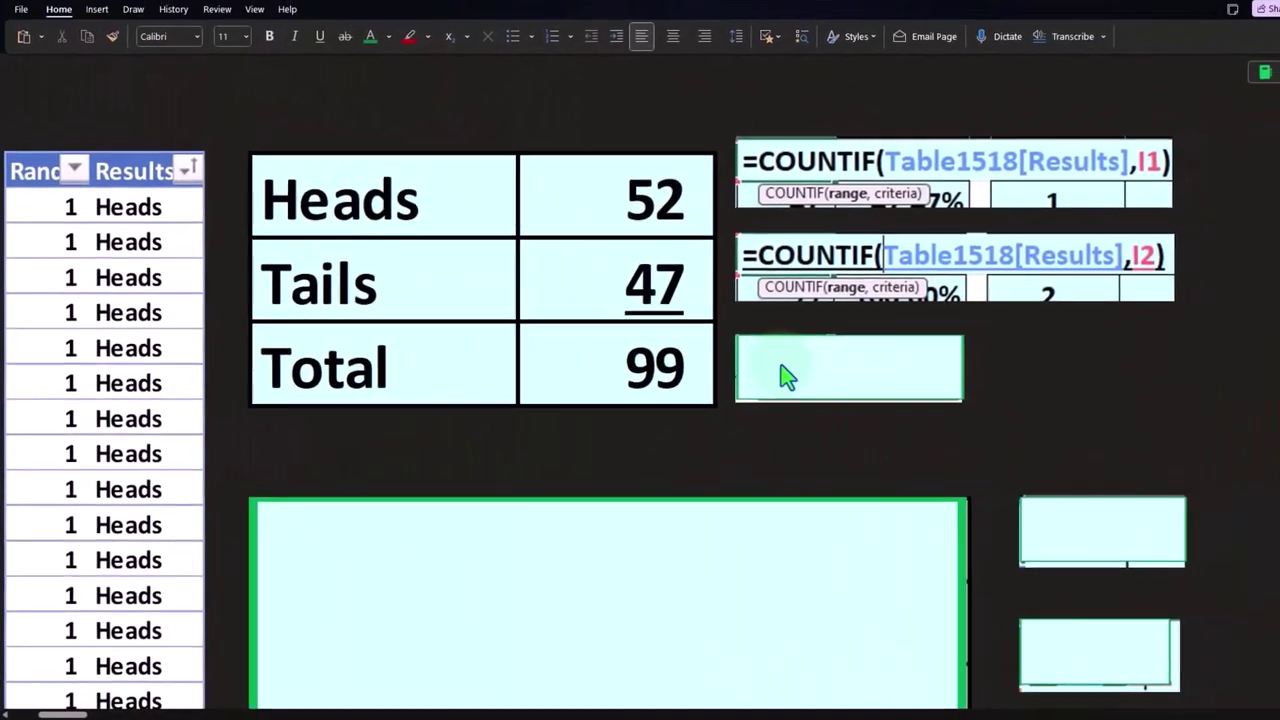
pyautogui.click(786, 376)
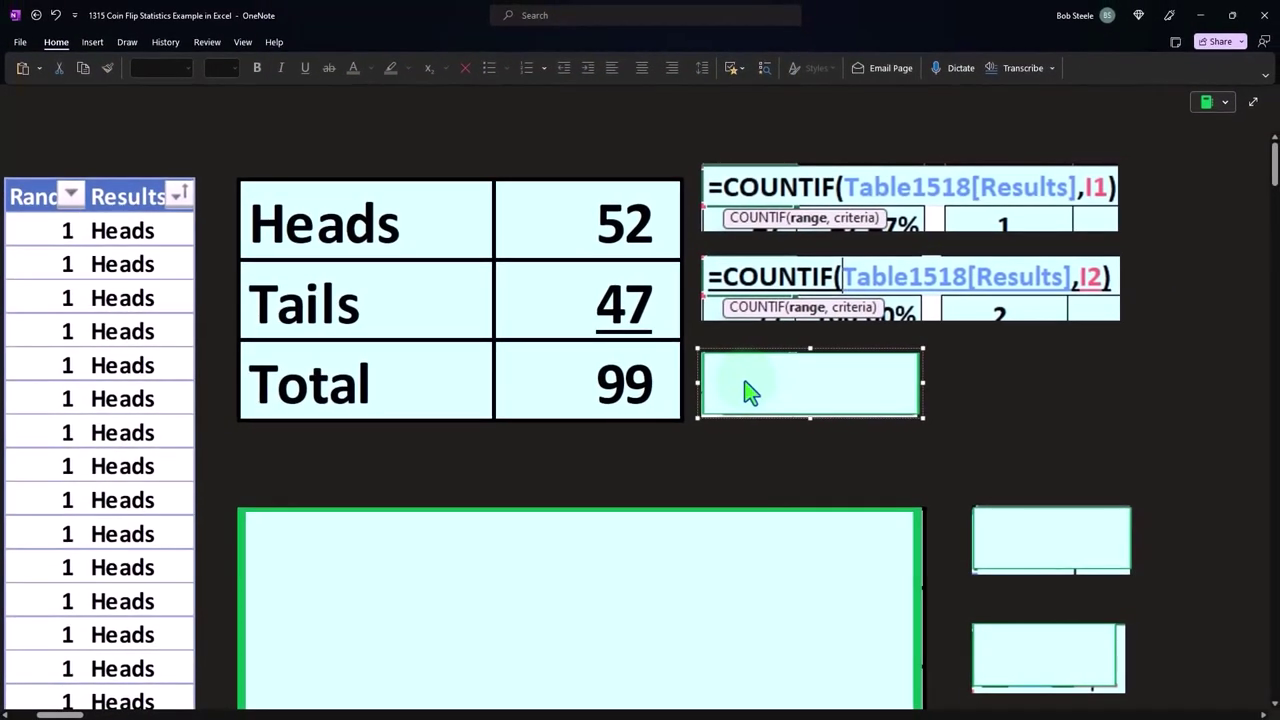
pyautogui.hotkey('ctrl', 'v')
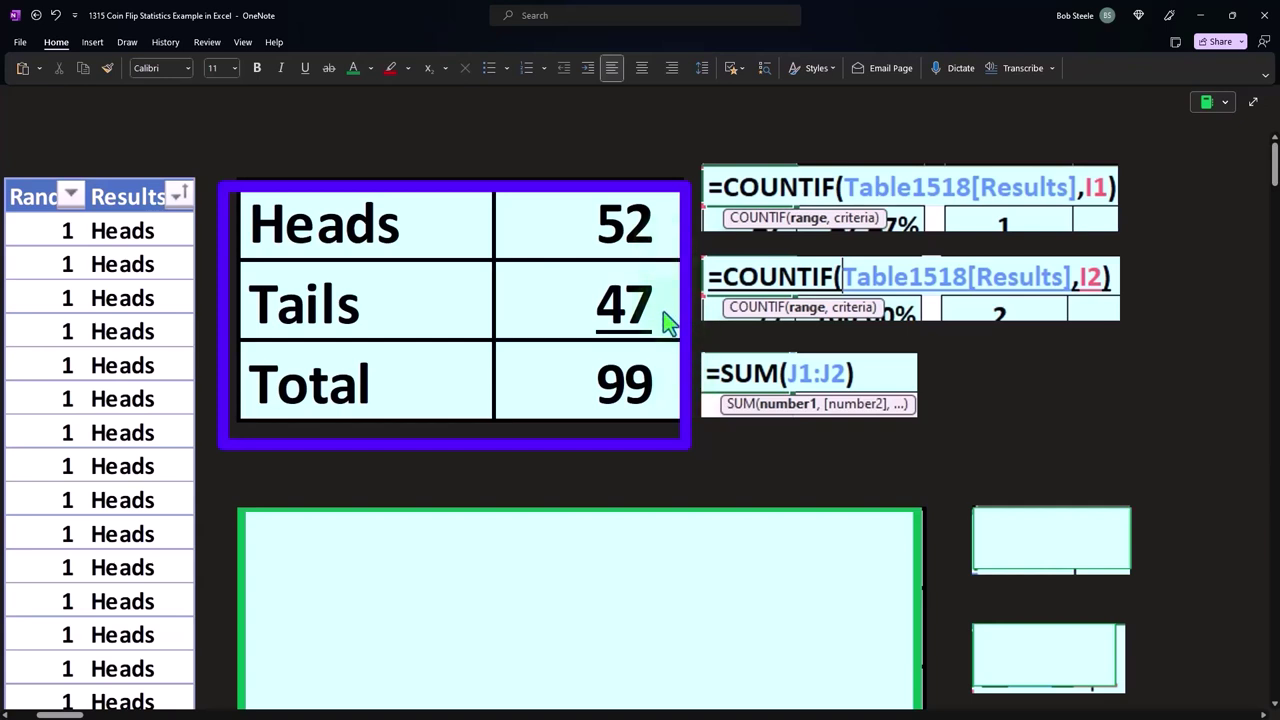
# Step: Uncover the Heads 52.53% row and confirm it in Calculator as 52/99×100
pyautogui.click(663, 543)
pyautogui.scroll(-2, 606, 454)
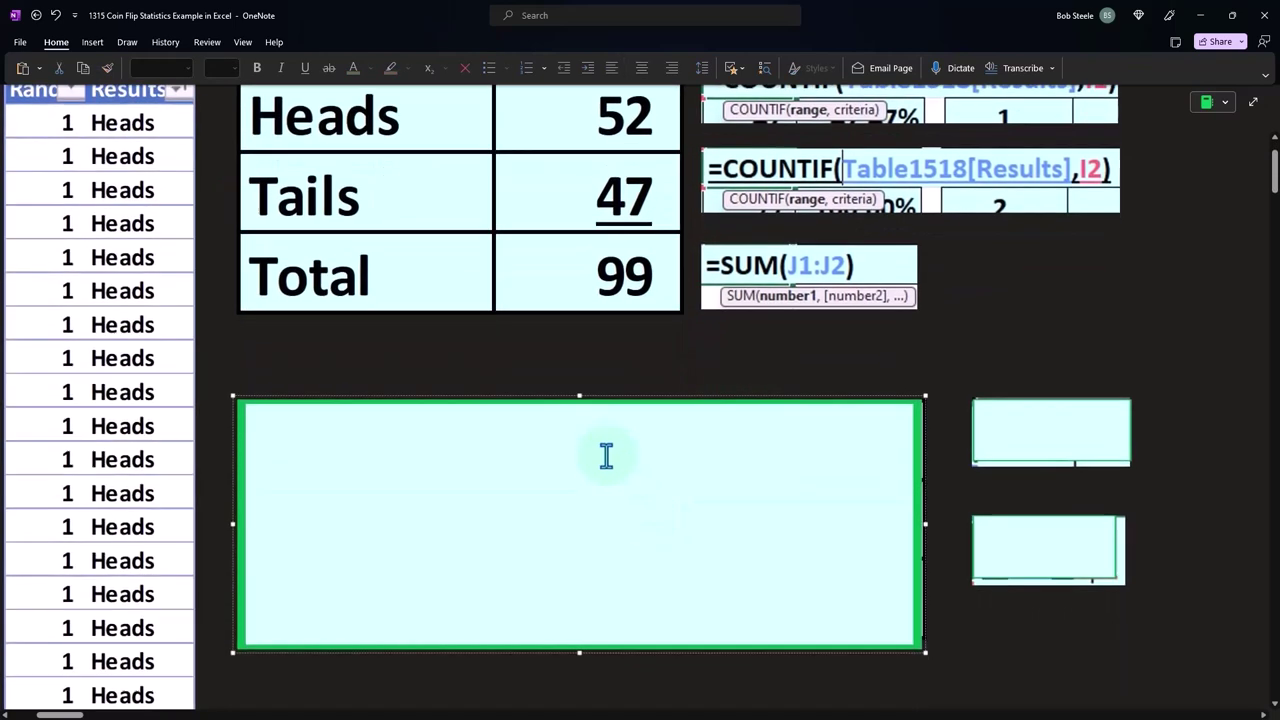
pyautogui.moveTo(578, 400); pyautogui.dragTo(573, 486)
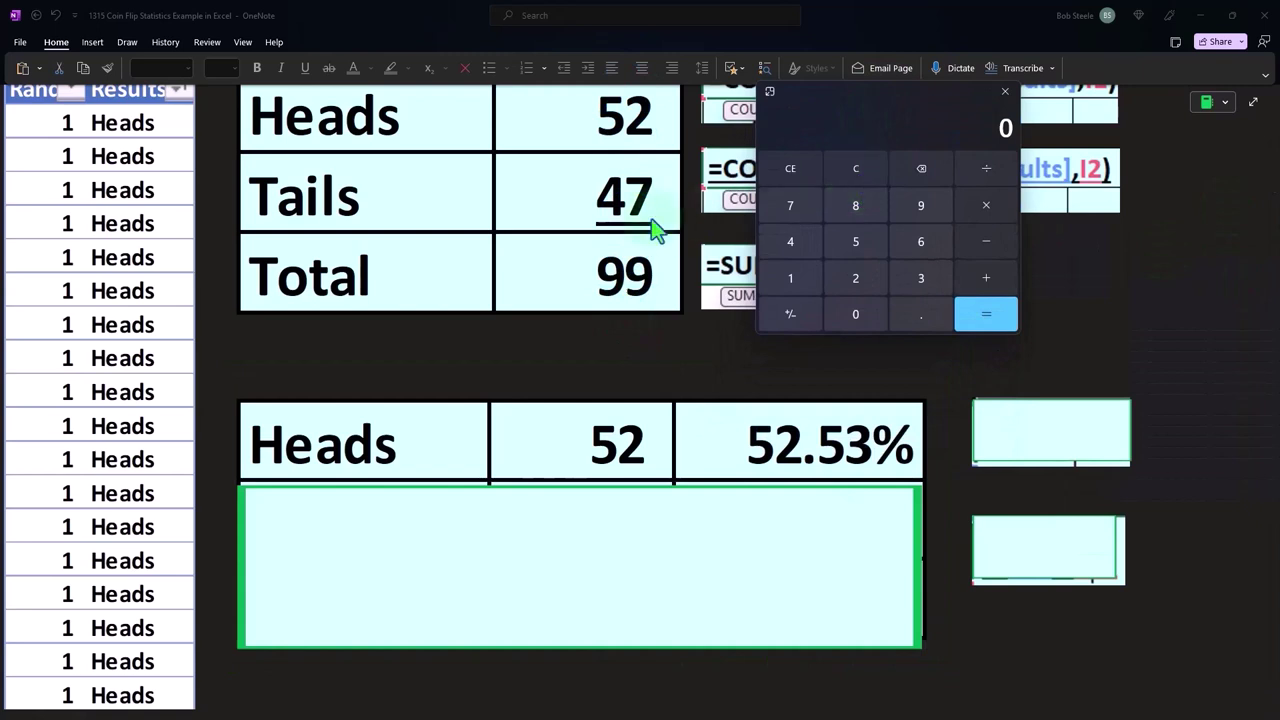
pyautogui.write('52')
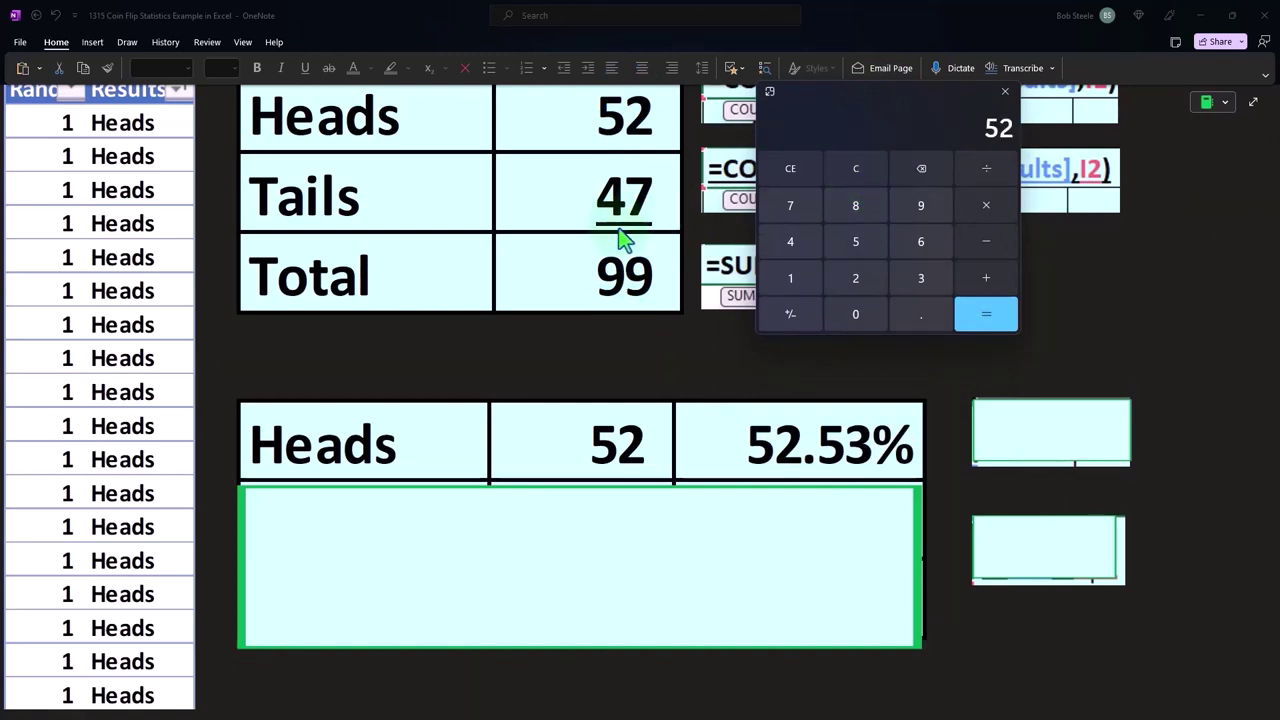
pyautogui.write('/99')
pyautogui.press('Return')
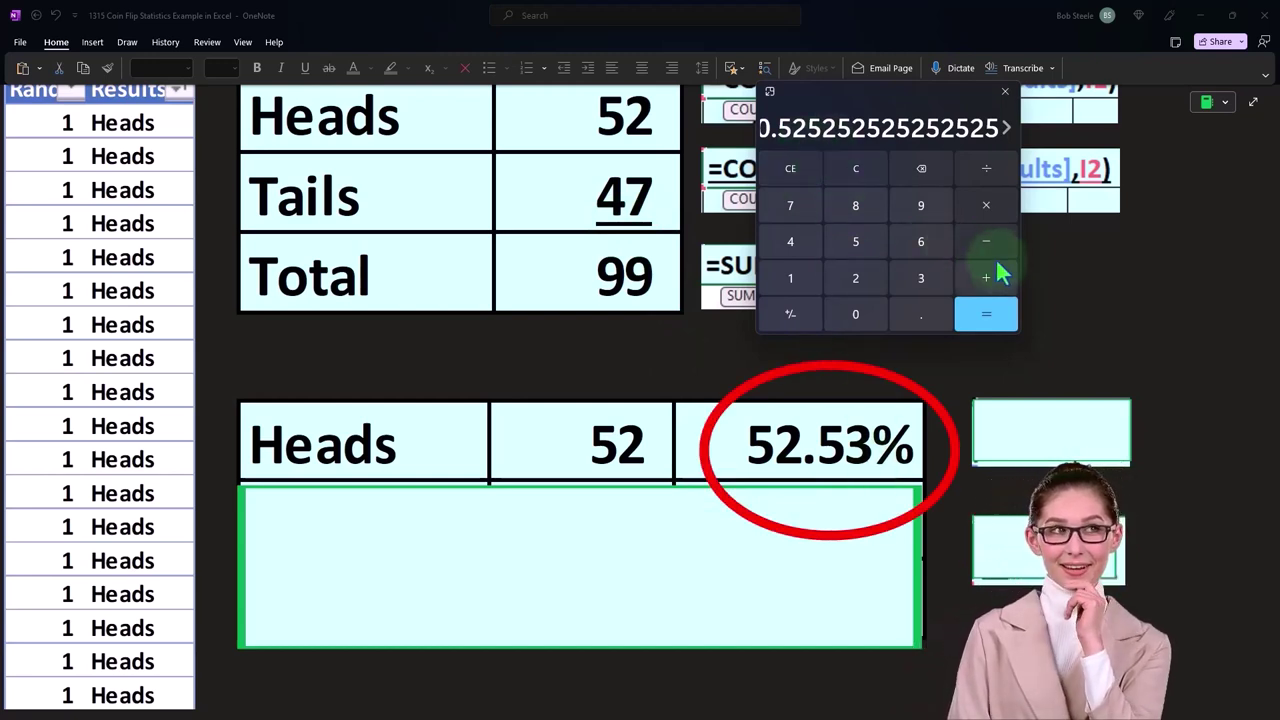
pyautogui.click(986, 209)
pyautogui.write('100')
pyautogui.press('Return')
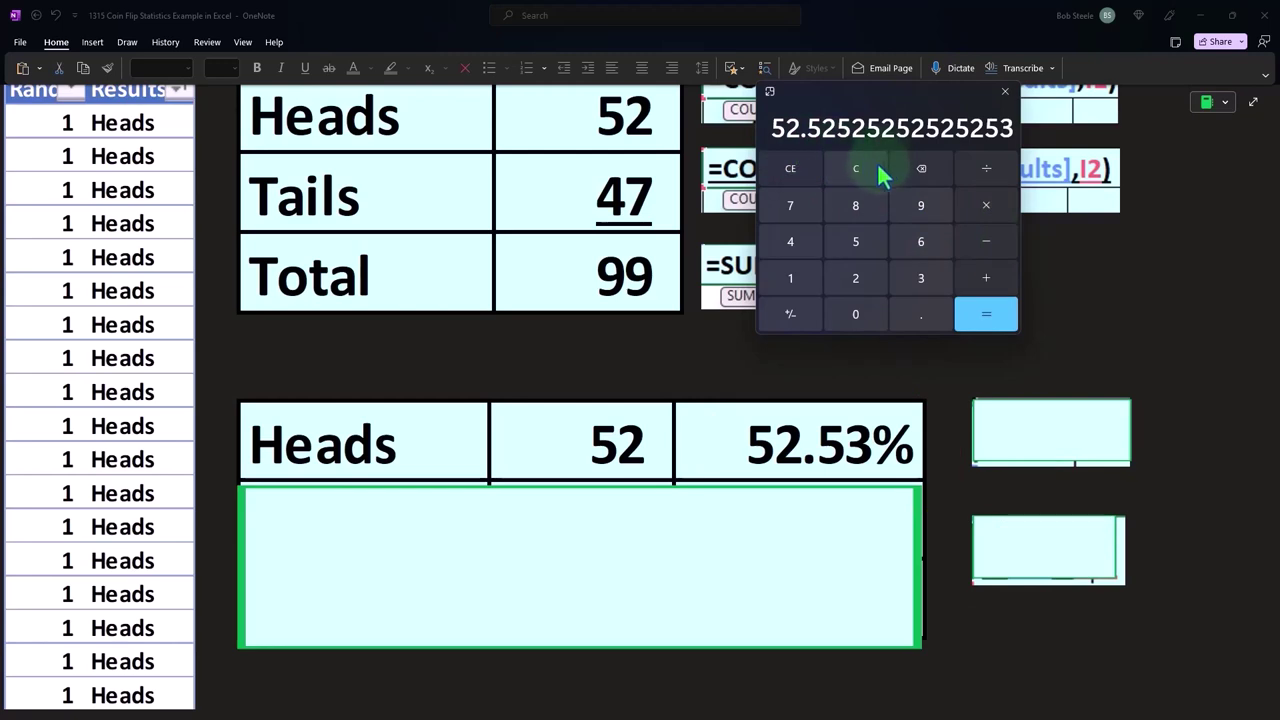
# Step: Uncover Tails 47.47%, check 47/99 in Calculator, and reveal the Total 100.00% row
pyautogui.click(651, 589)
pyautogui.moveTo(585, 490); pyautogui.dragTo(590, 543)
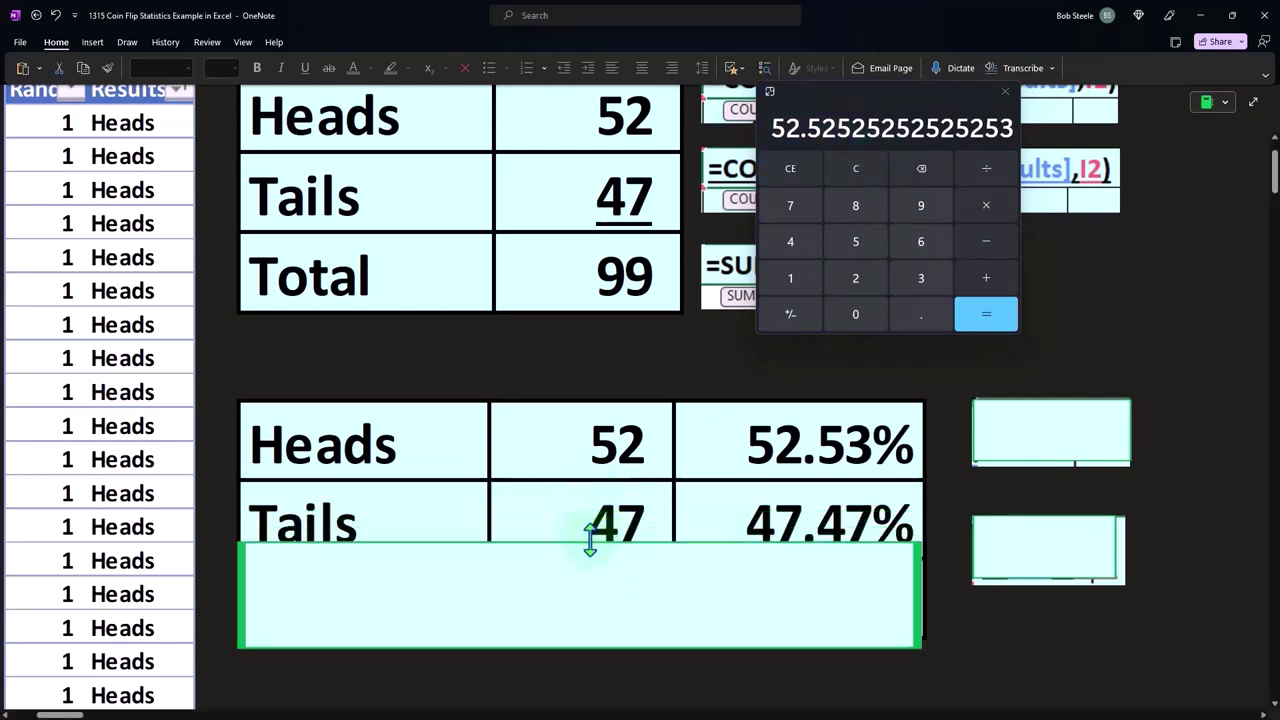
pyautogui.click(872, 167)
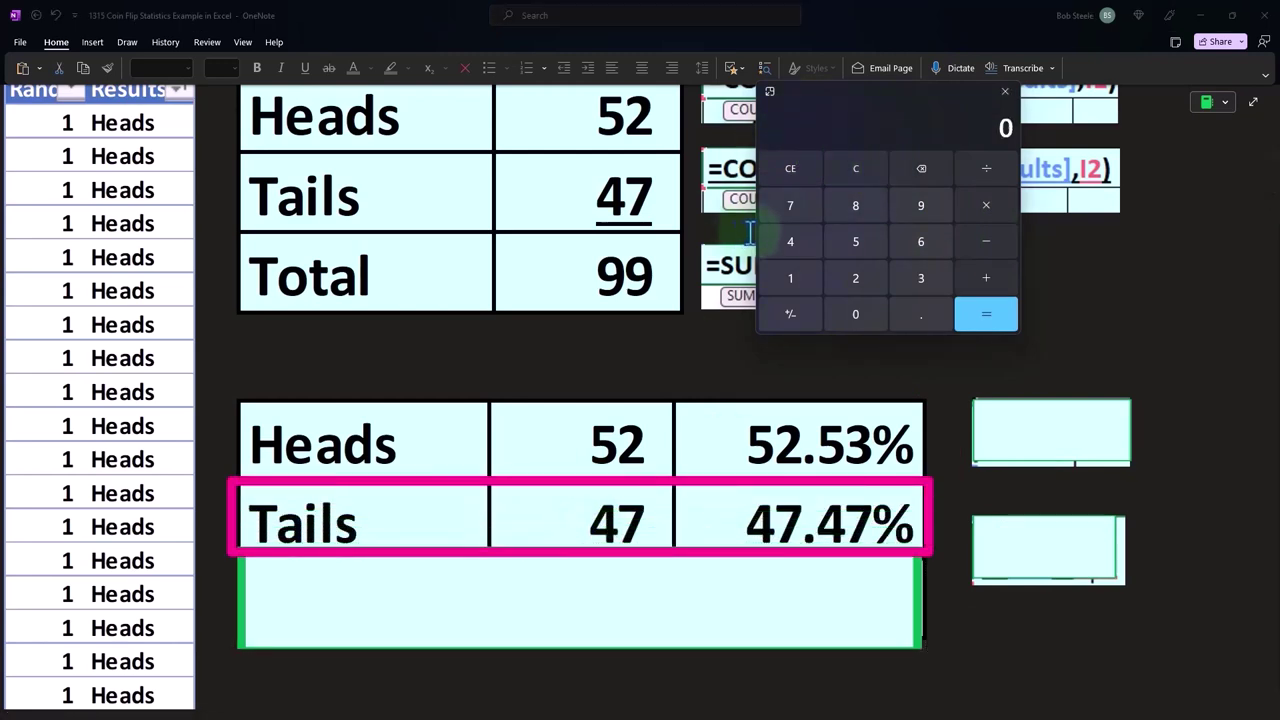
pyautogui.write('47')
pyautogui.write('9')
pyautogui.press('Return')
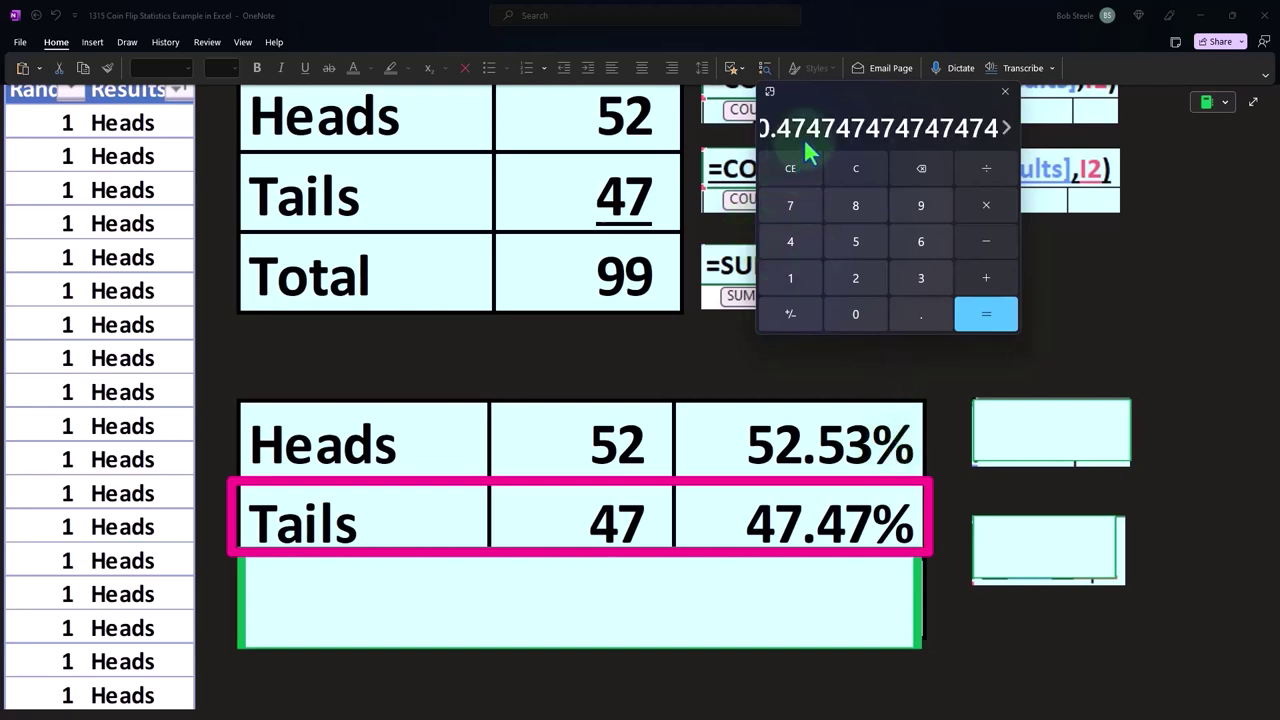
pyautogui.click(829, 563)
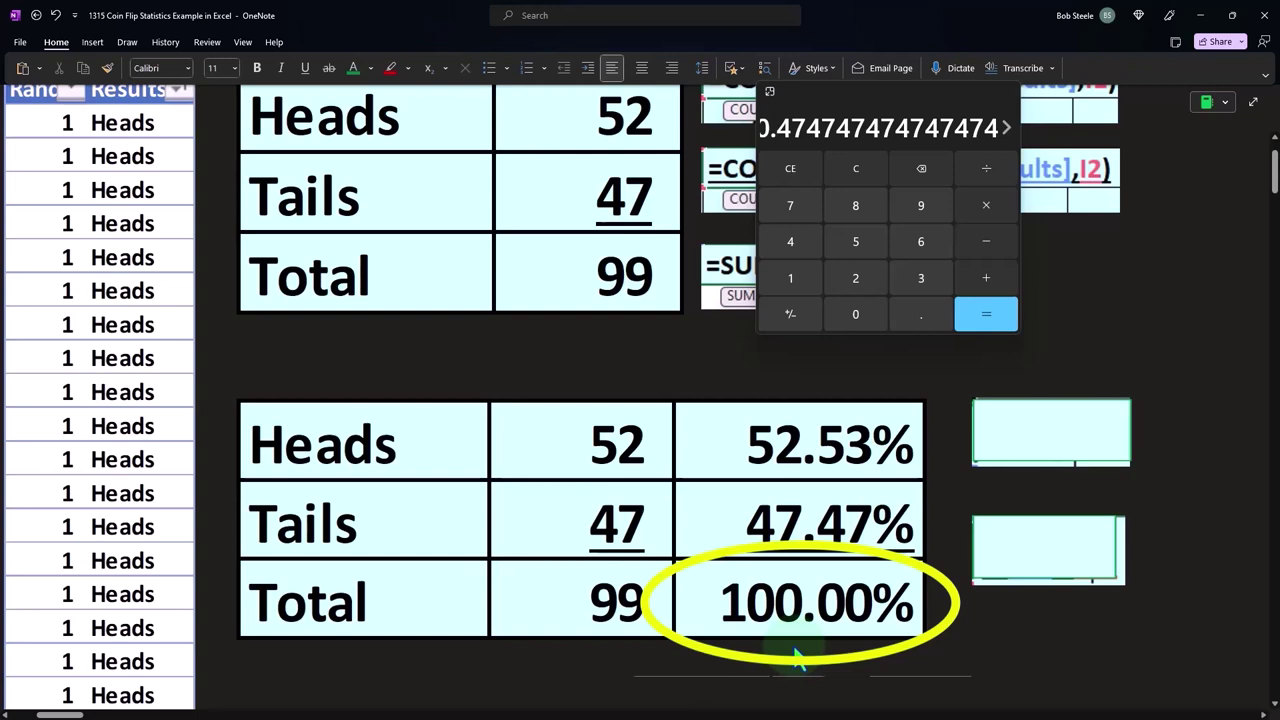
# Step: Close the calculator and show the =J1/J3 and =J2/J3 formulas beside the Heads and Tails percentages
pyautogui.click(858, 168)
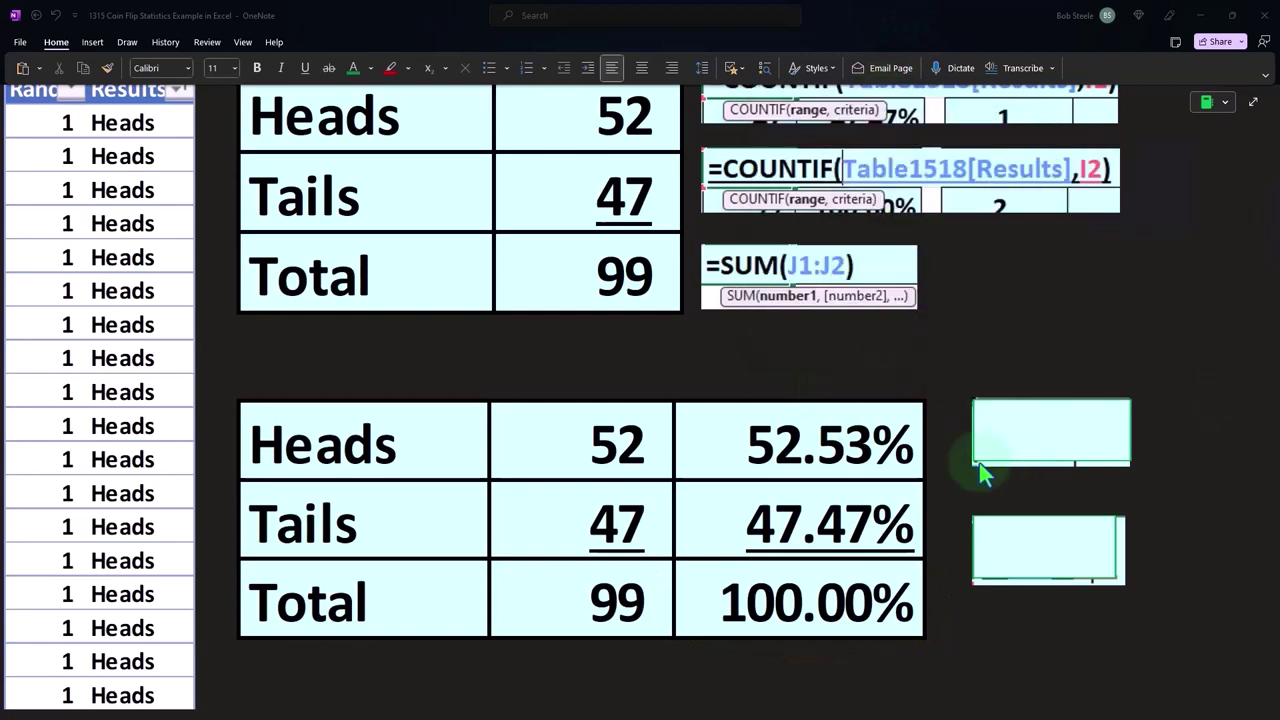
pyautogui.click(1075, 435)
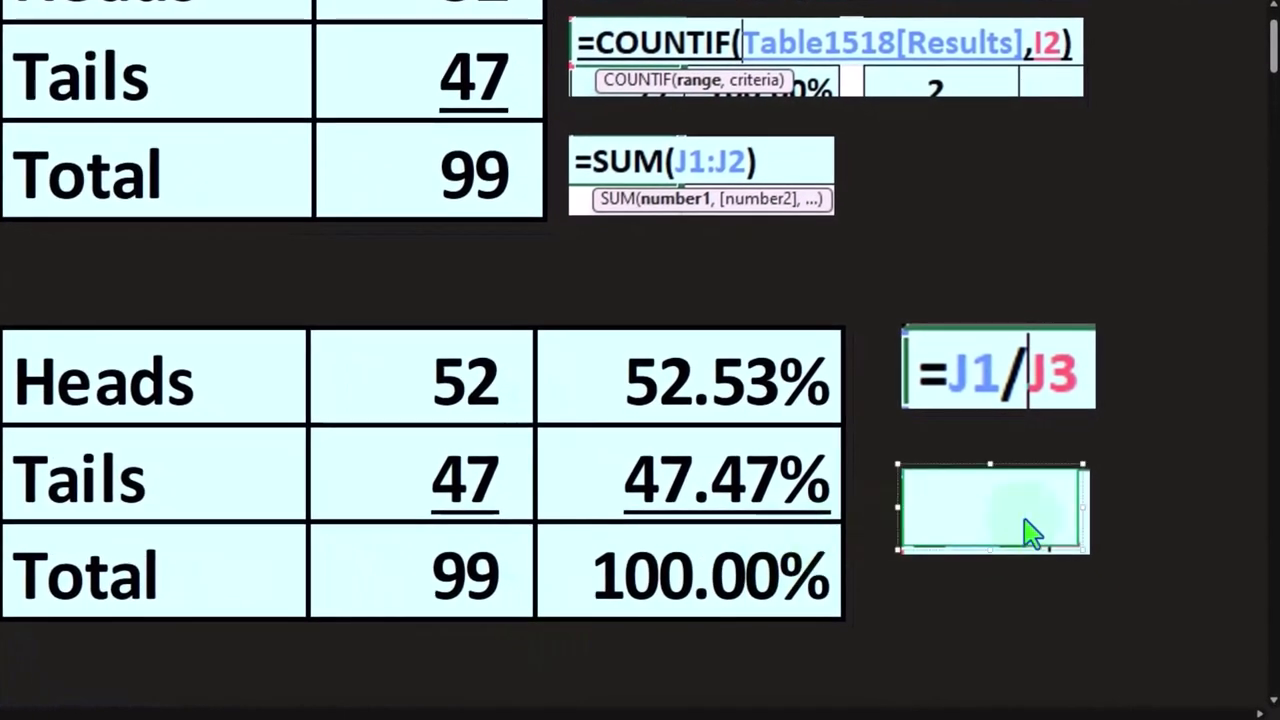
pyautogui.hotkey('ctrl', 'v')
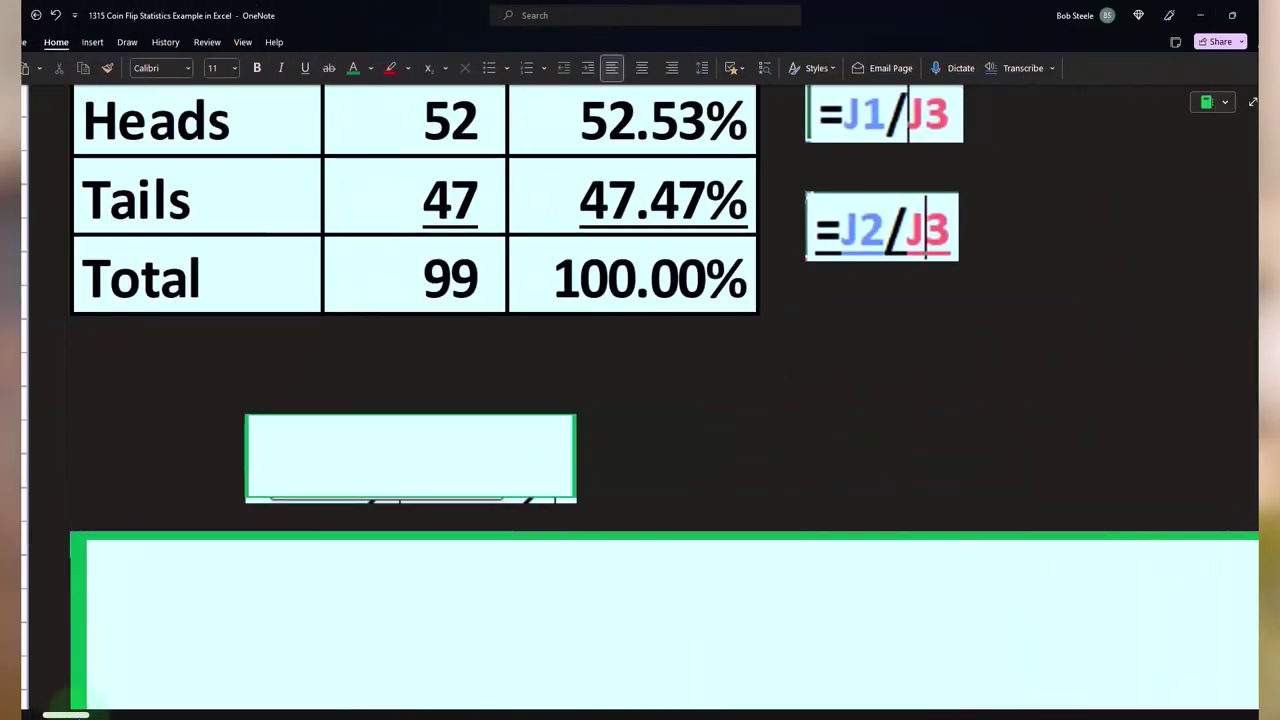
# Step: Show the =RANDBETWEEN(1,2) formula above the coin-flip test table
pyautogui.click(286, 557)
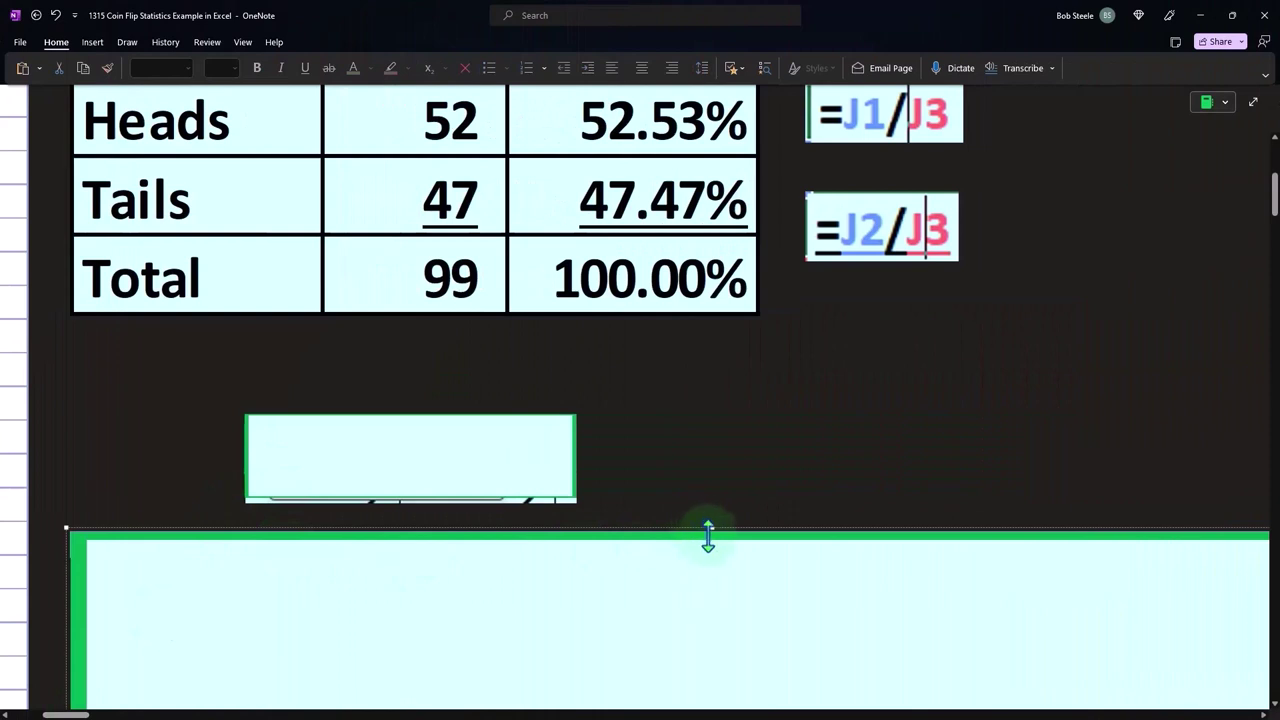
pyautogui.scroll(-1, 706, 560)
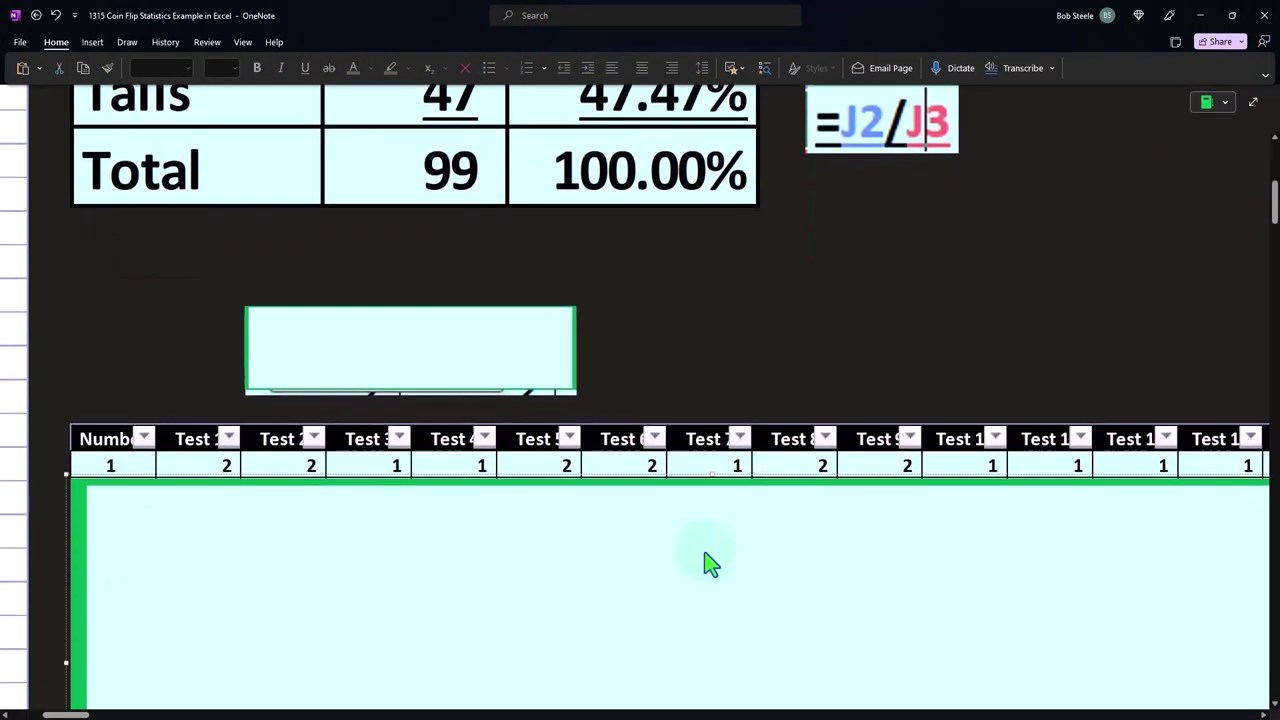
pyautogui.click(476, 367)
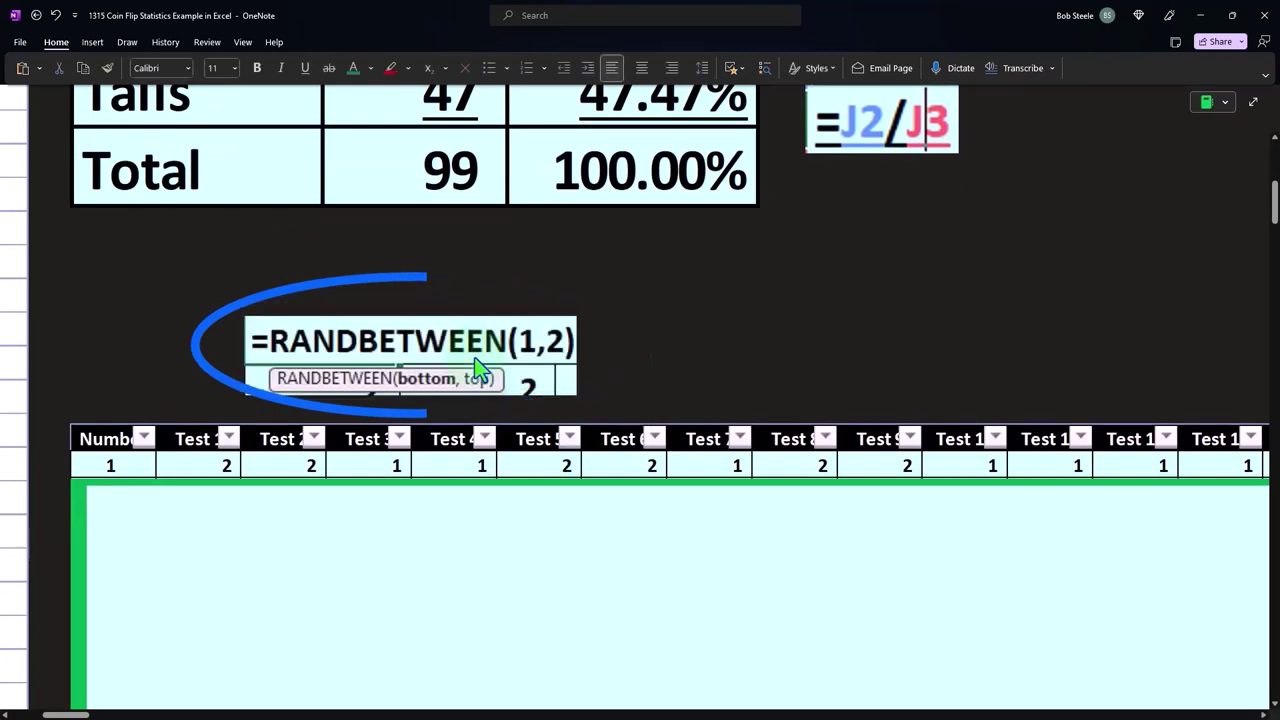
pyautogui.scroll(-1, 476, 367)
pyautogui.scroll(-1, 476, 367)
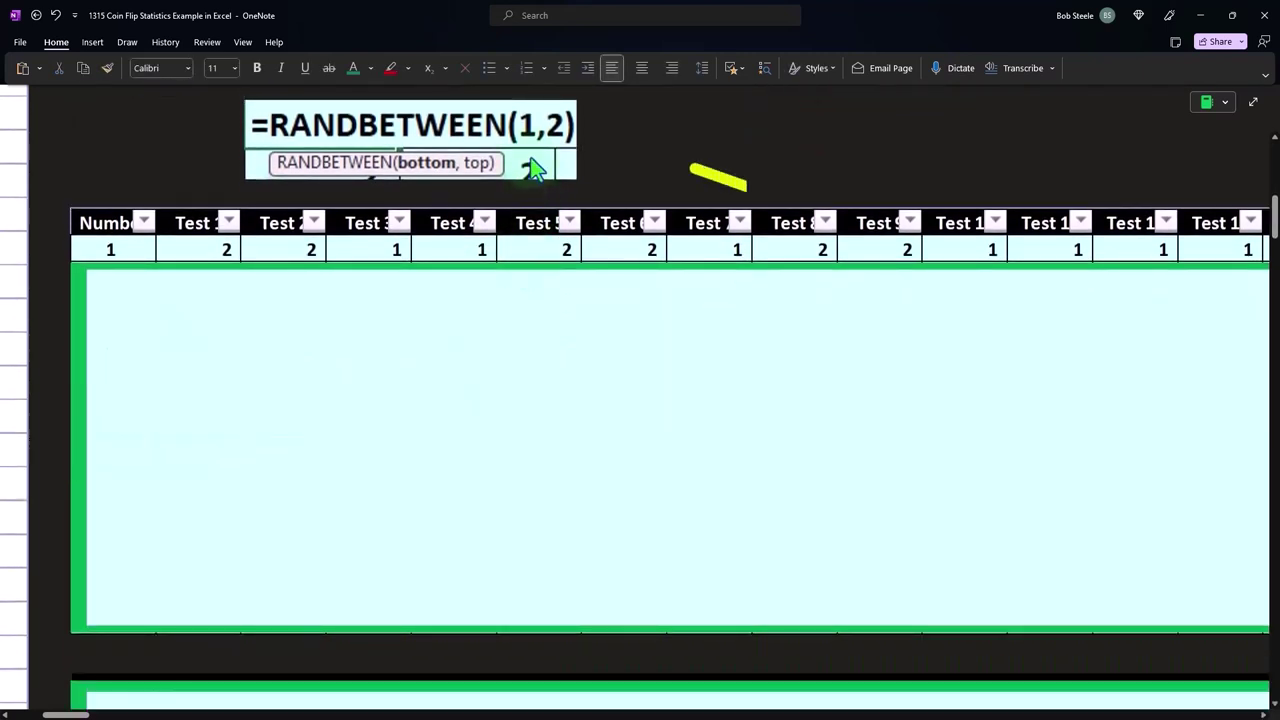
# Step: Resize the cyan cover to uncover the Number and Test 1 columns of the table
pyautogui.click(820, 308)
pyautogui.moveTo(711, 263); pyautogui.dragTo(711, 206)
pyautogui.moveTo(61, 415); pyautogui.dragTo(243, 407)
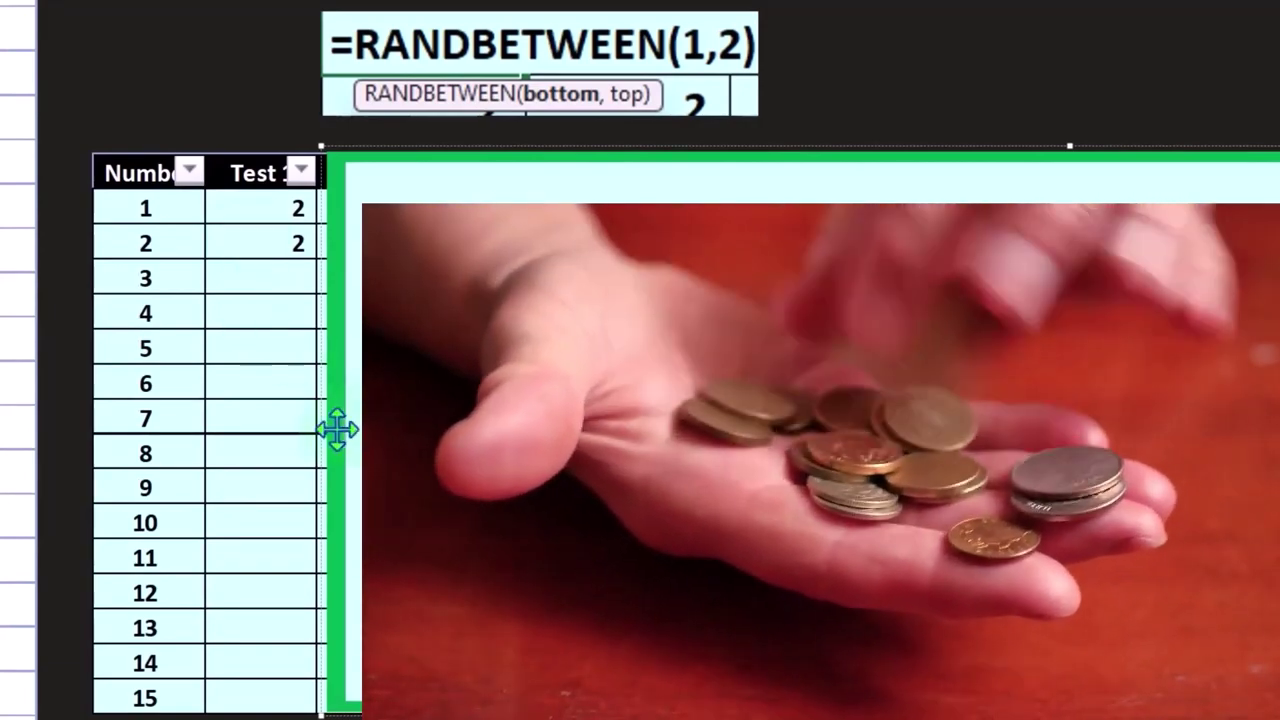
# Step: Uncover the Test 2 through Test 6 columns of random 1s and 2s in the coin-flip table
pyautogui.moveTo(337, 430); pyautogui.dragTo(436, 453)
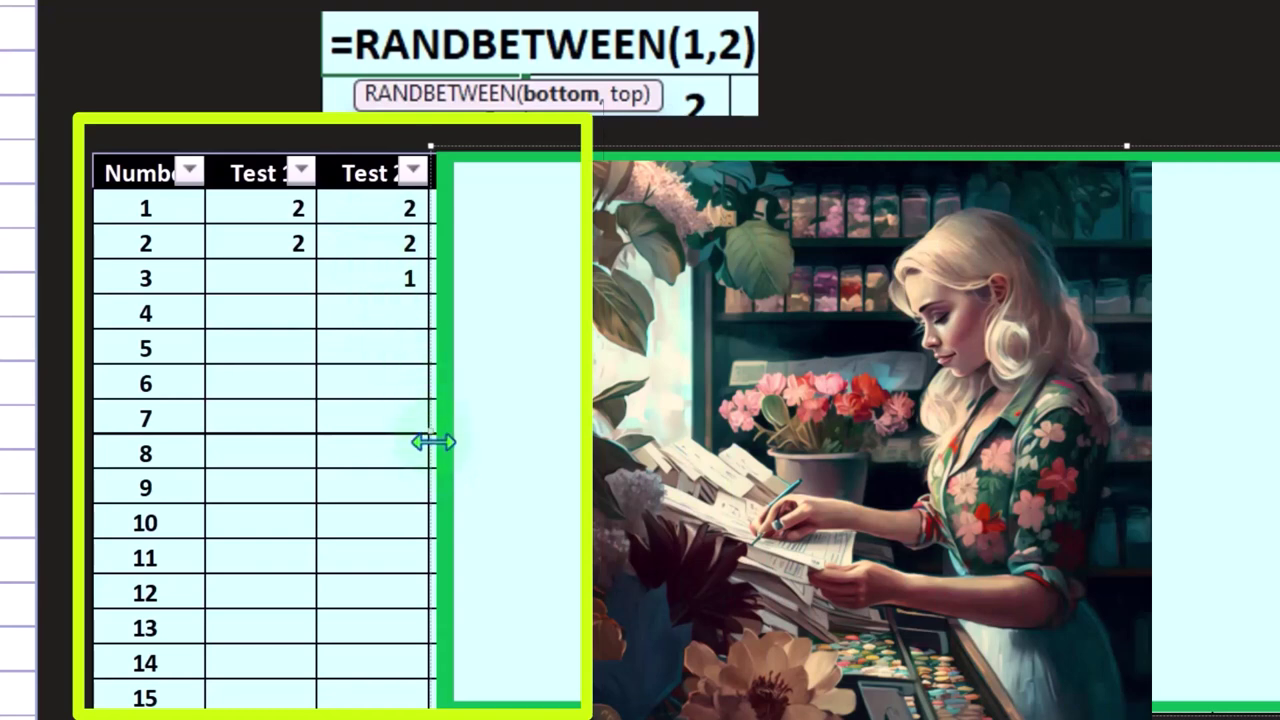
pyautogui.moveTo(432, 432); pyautogui.dragTo(543, 436)
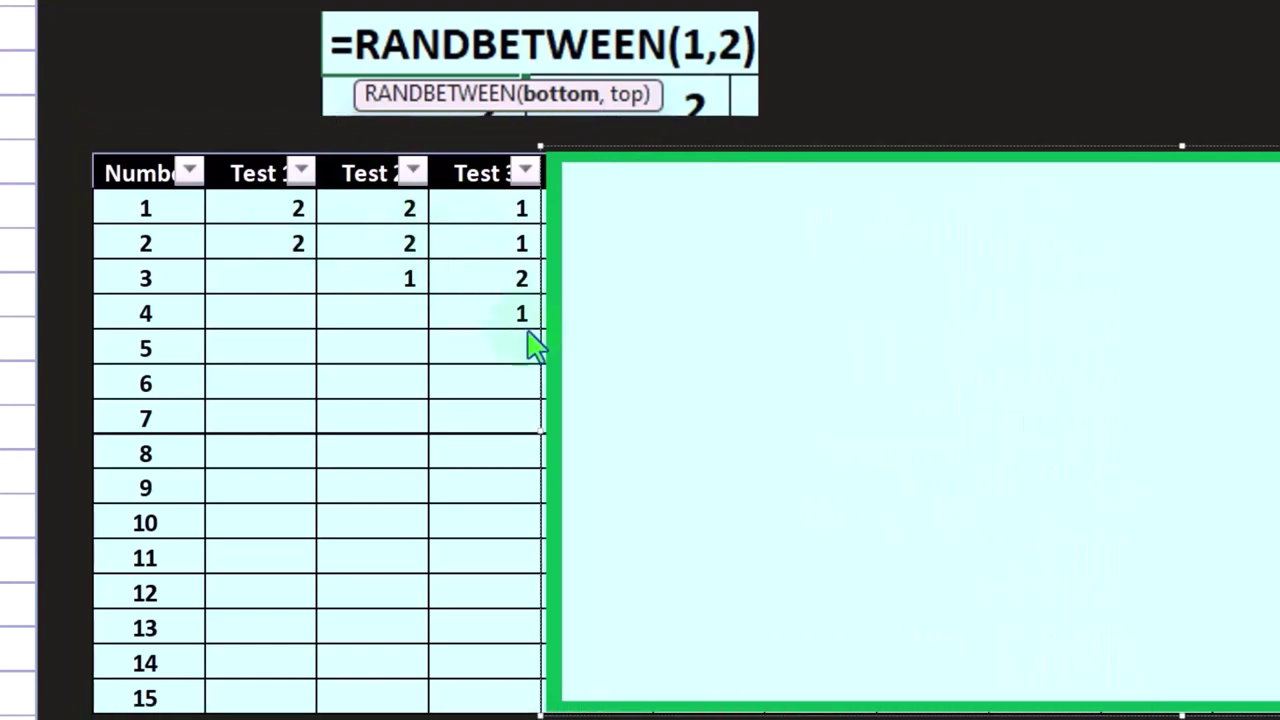
pyautogui.moveTo(543, 441); pyautogui.dragTo(675, 435)
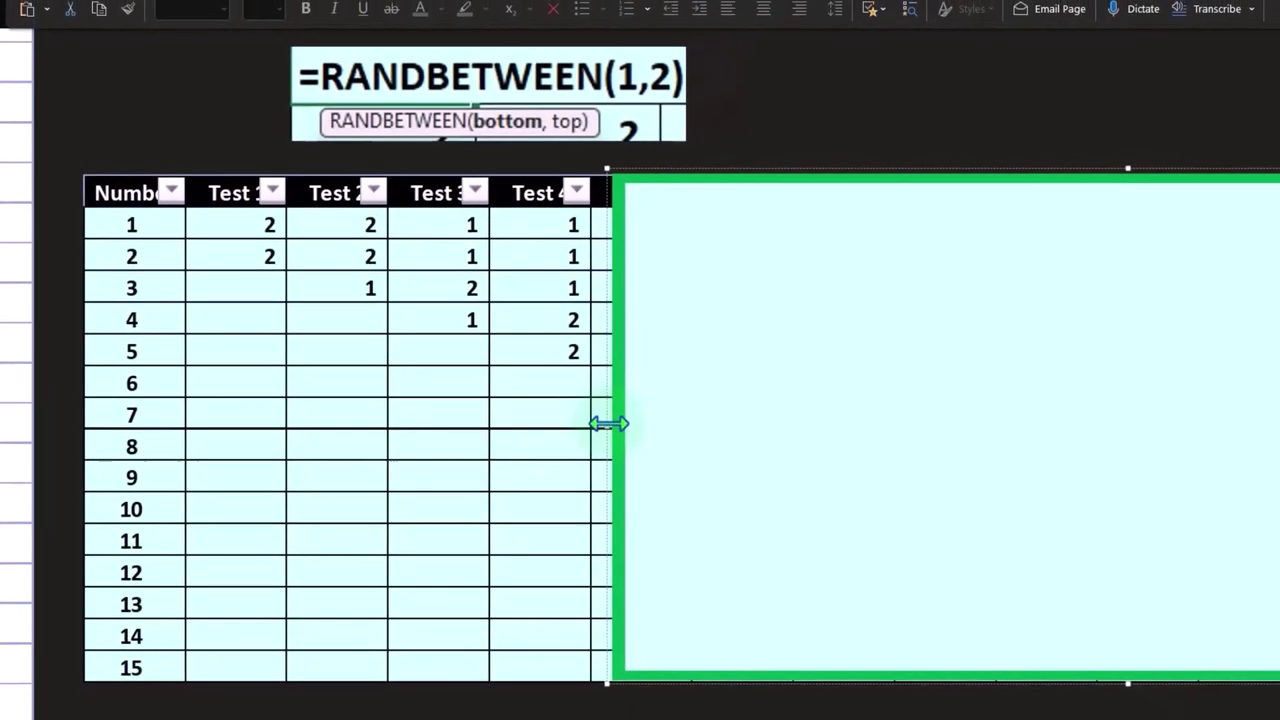
pyautogui.moveTo(608, 423)
pyautogui.mouseDown()
pyautogui.moveTo(1200, 432)
pyautogui.moveTo(1250, 421)
pyautogui.mouseUp()
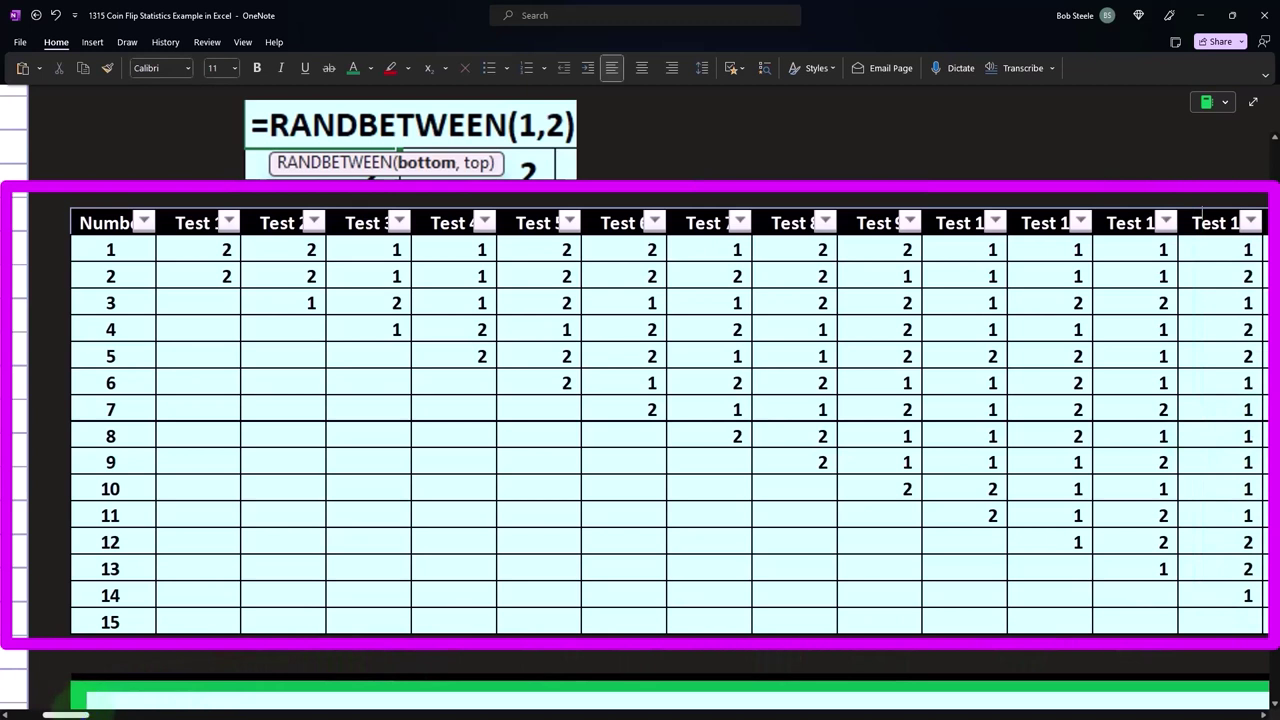
# Step: Select the green picture below the first table to reveal the second Number/Test 1–13 table
pyautogui.moveTo(66, 714); pyautogui.dragTo(90, 714)
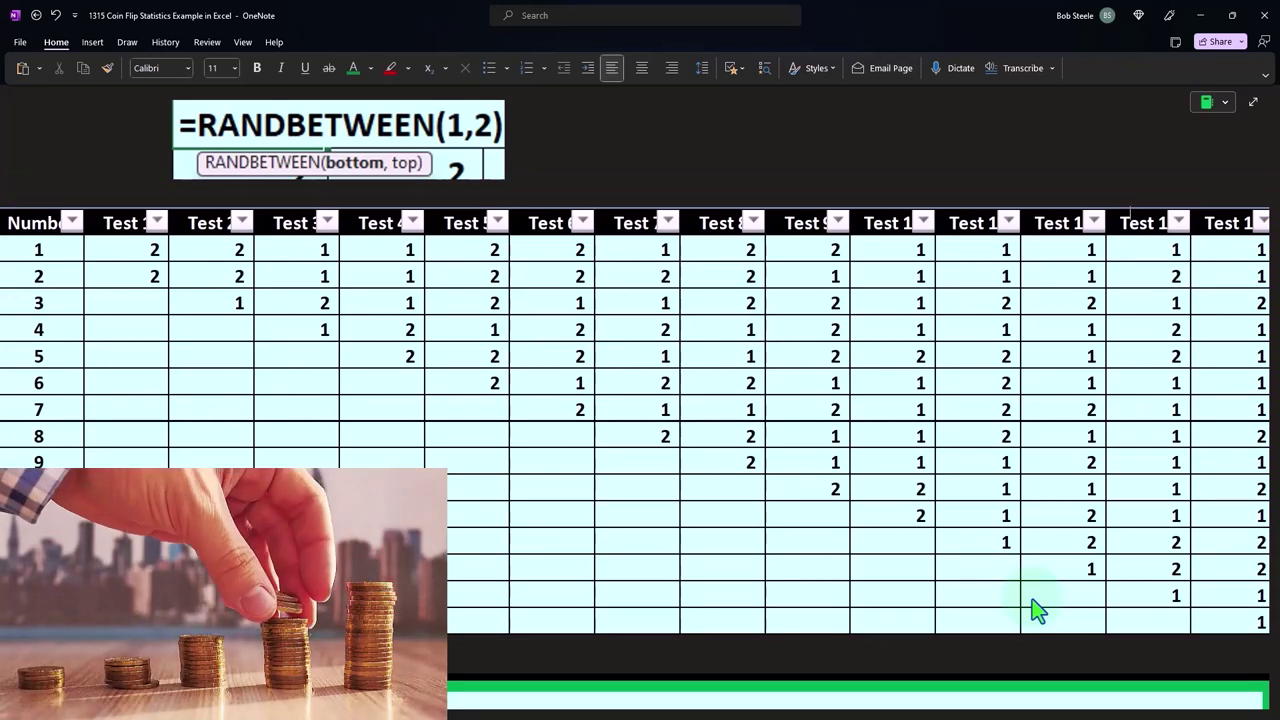
pyautogui.scroll(-3, 794, 583)
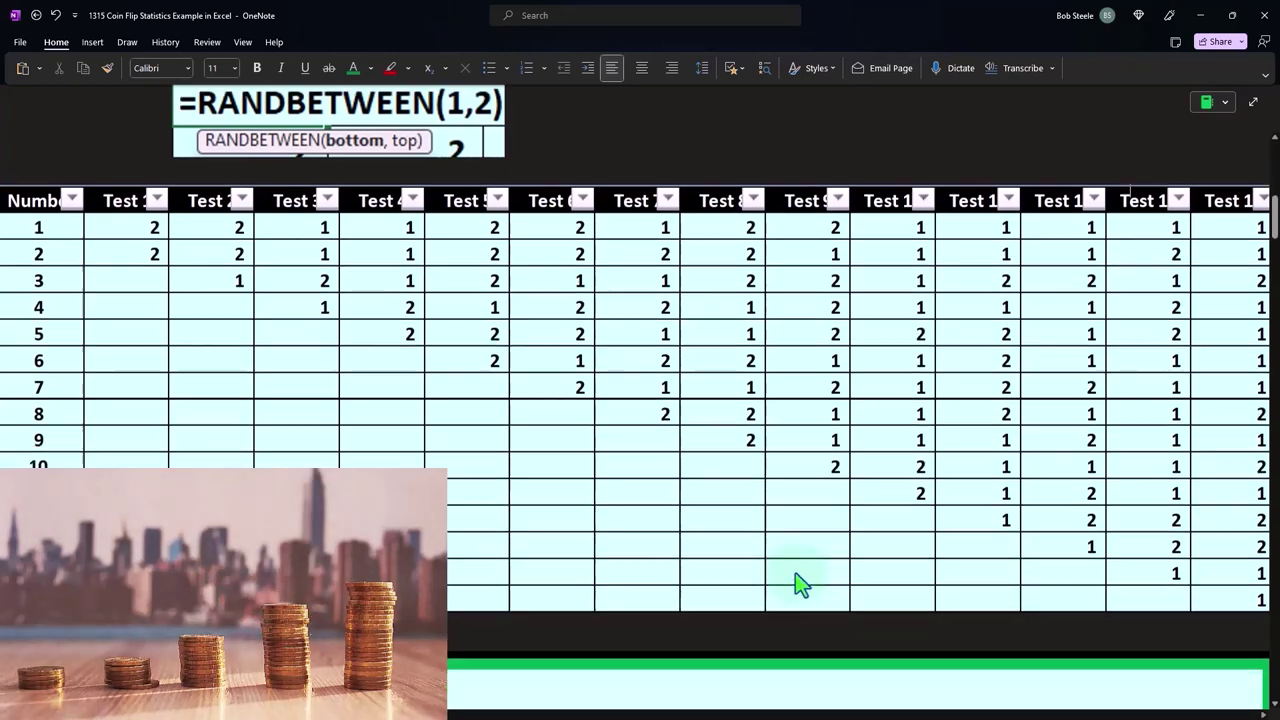
pyautogui.click(651, 594)
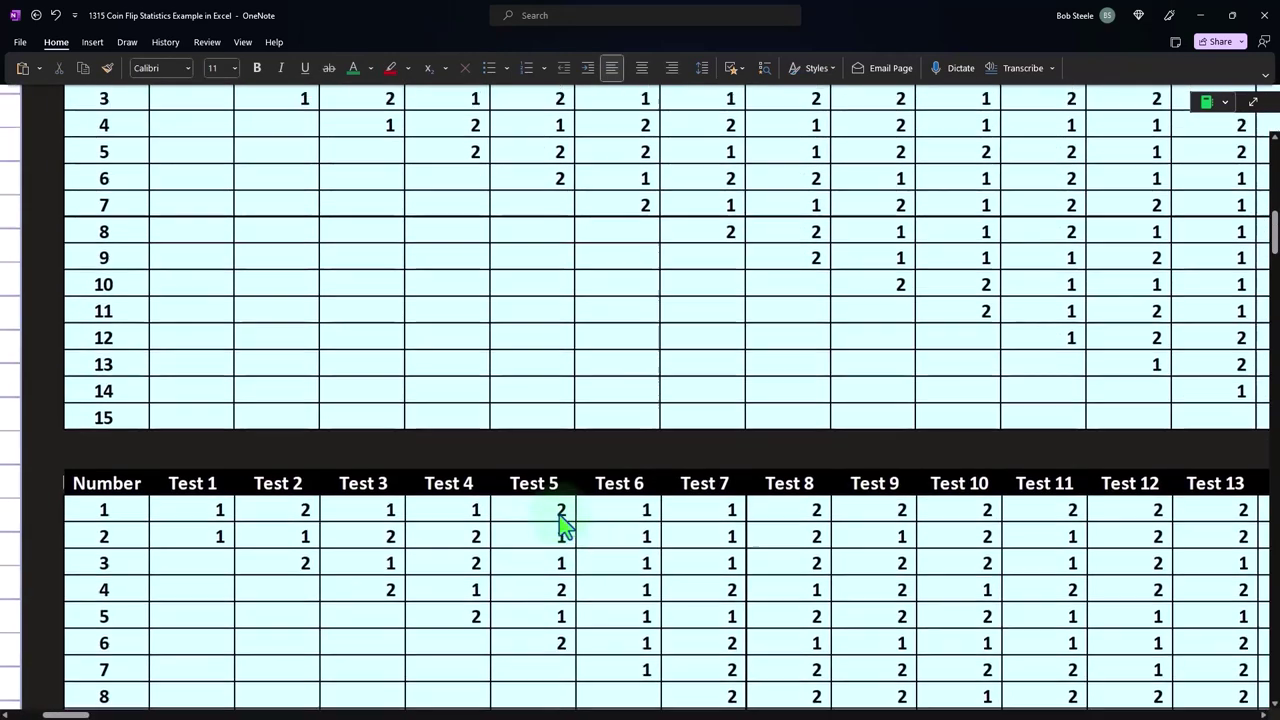
# Step: Scroll to the second table's Heads, Tails, Total and % rows, e.g. 2 Heads, 0 Tails, 100%
pyautogui.scroll(2, 386, 309)
pyautogui.scroll(1, 333, 262)
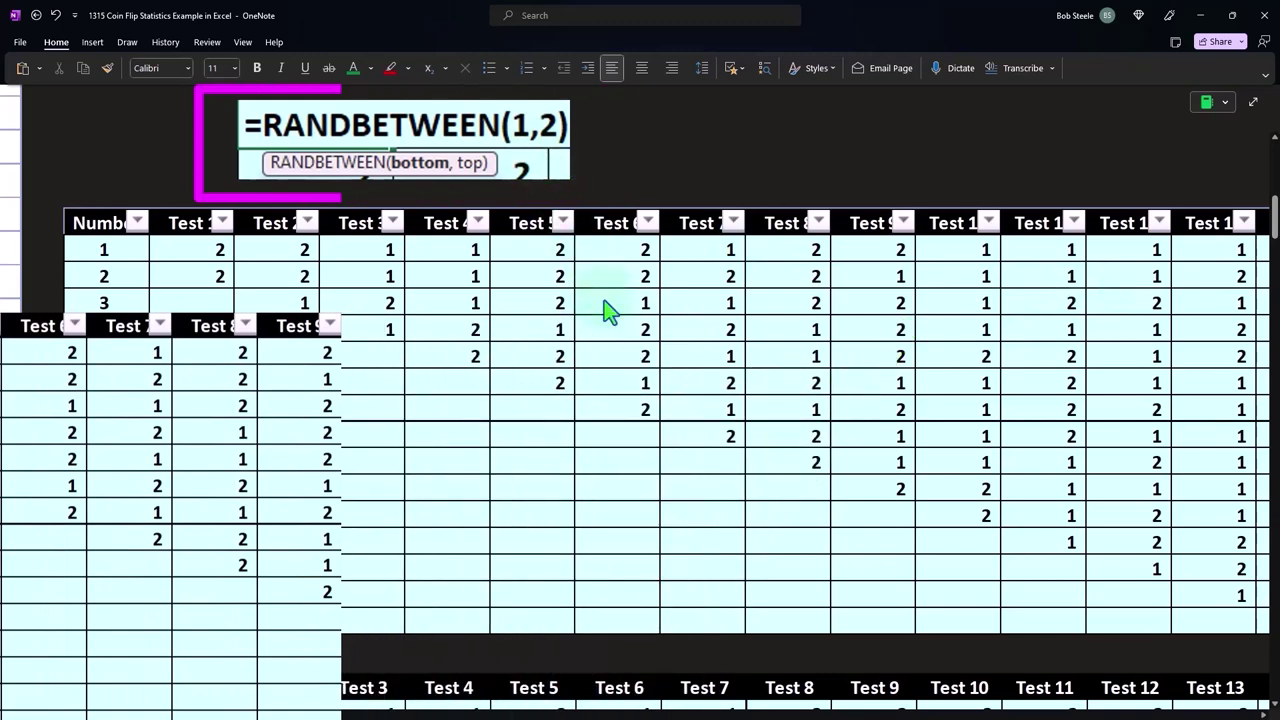
pyautogui.scroll(-5, 605, 305)
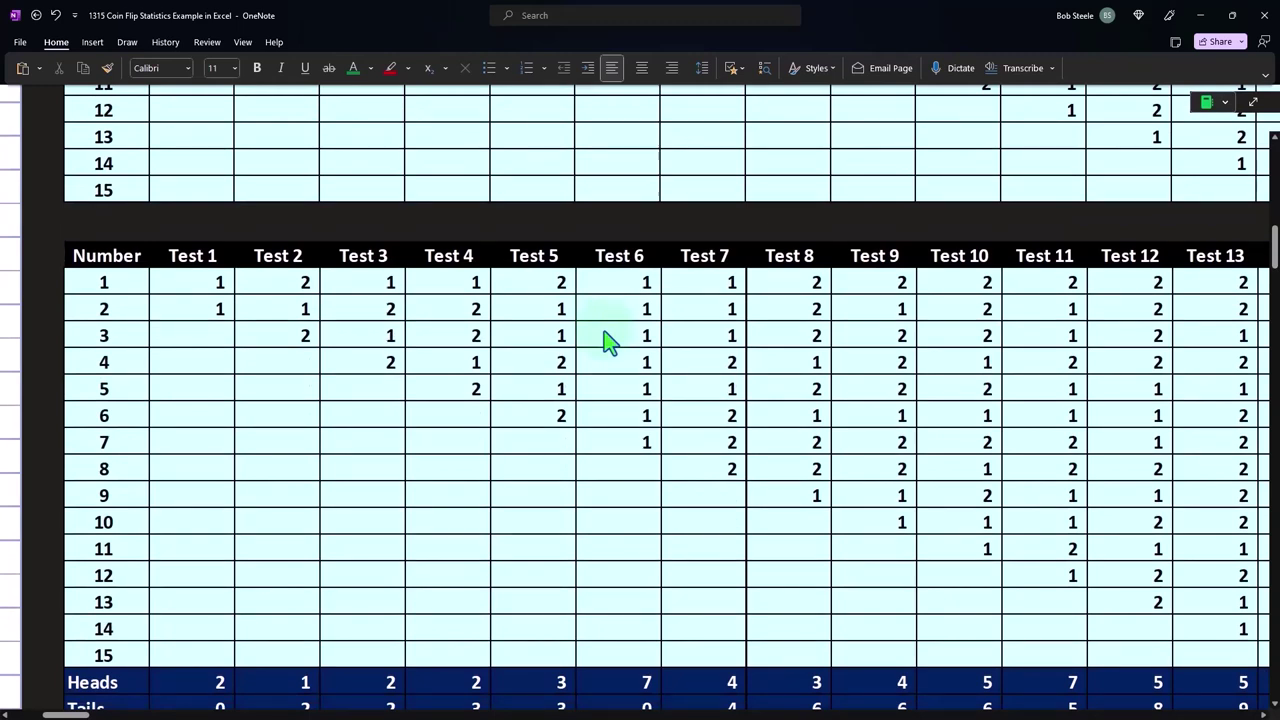
pyautogui.scroll(-3, 608, 340)
pyautogui.scroll(1, 608, 340)
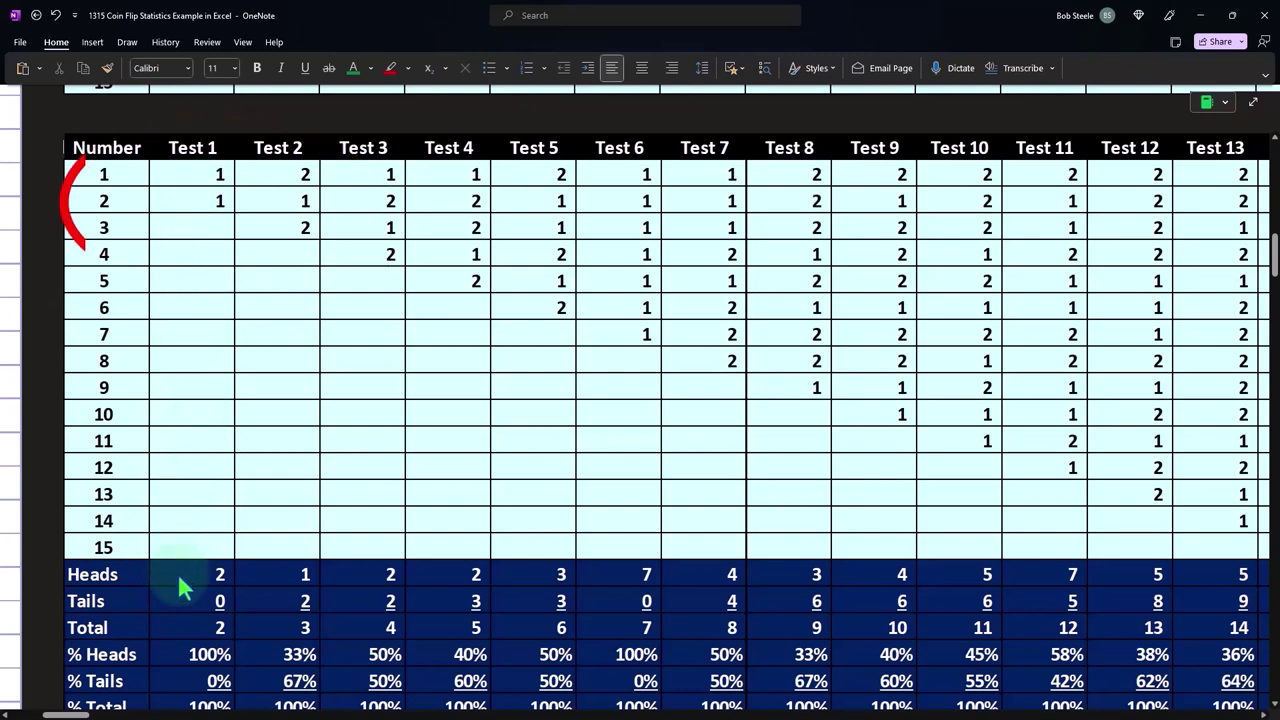
pyautogui.scroll(-3, 182, 570)
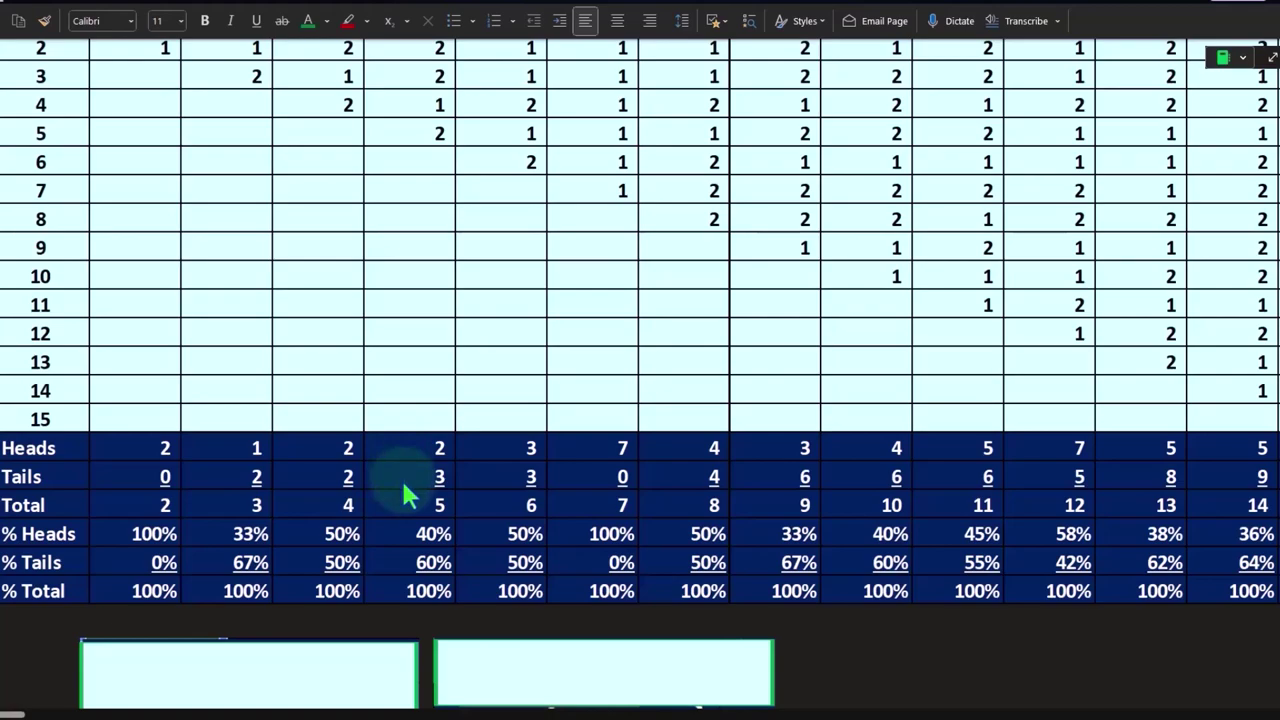
# Step: Expand the =COUNTIF(AD2:AD16,1) formula image under the Heads count, then scroll to the next section
pyautogui.scroll(-2, 405, 495)
pyautogui.click(395, 580)
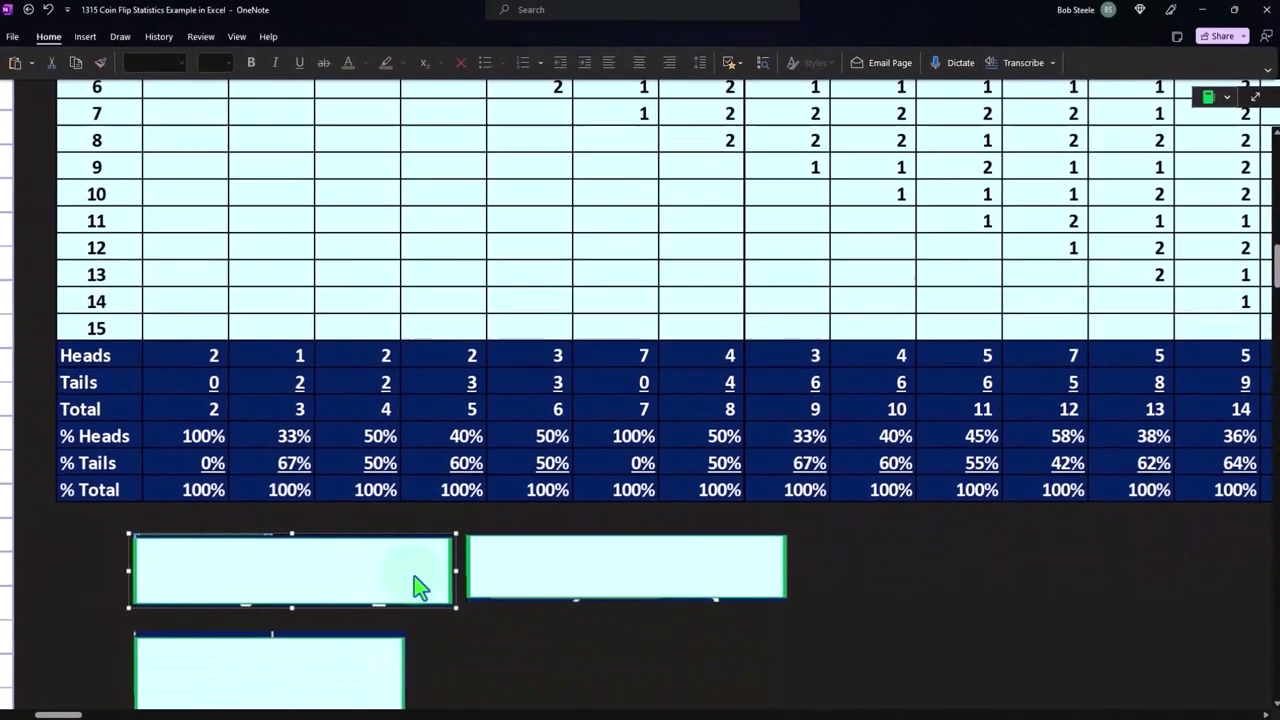
pyautogui.doubleClick(418, 585)
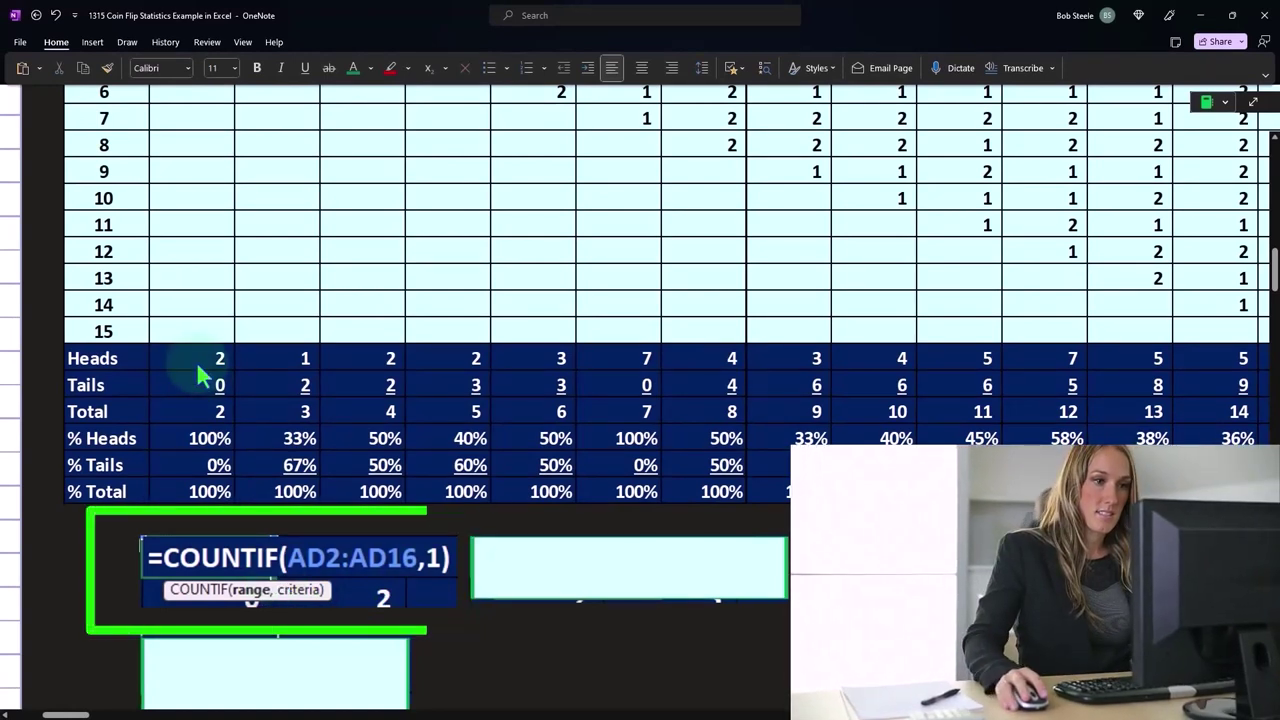
pyautogui.scroll(2, 200, 375)
pyautogui.scroll(2, 197, 364)
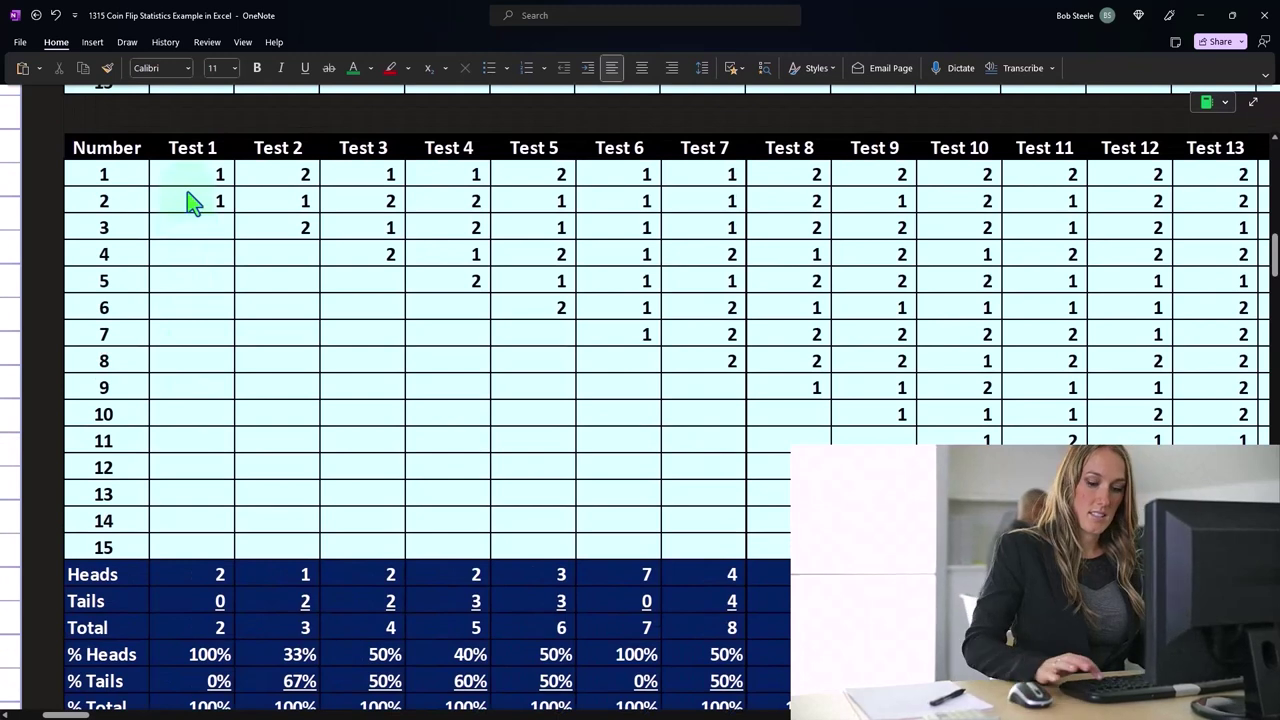
pyautogui.scroll(-4, 200, 240)
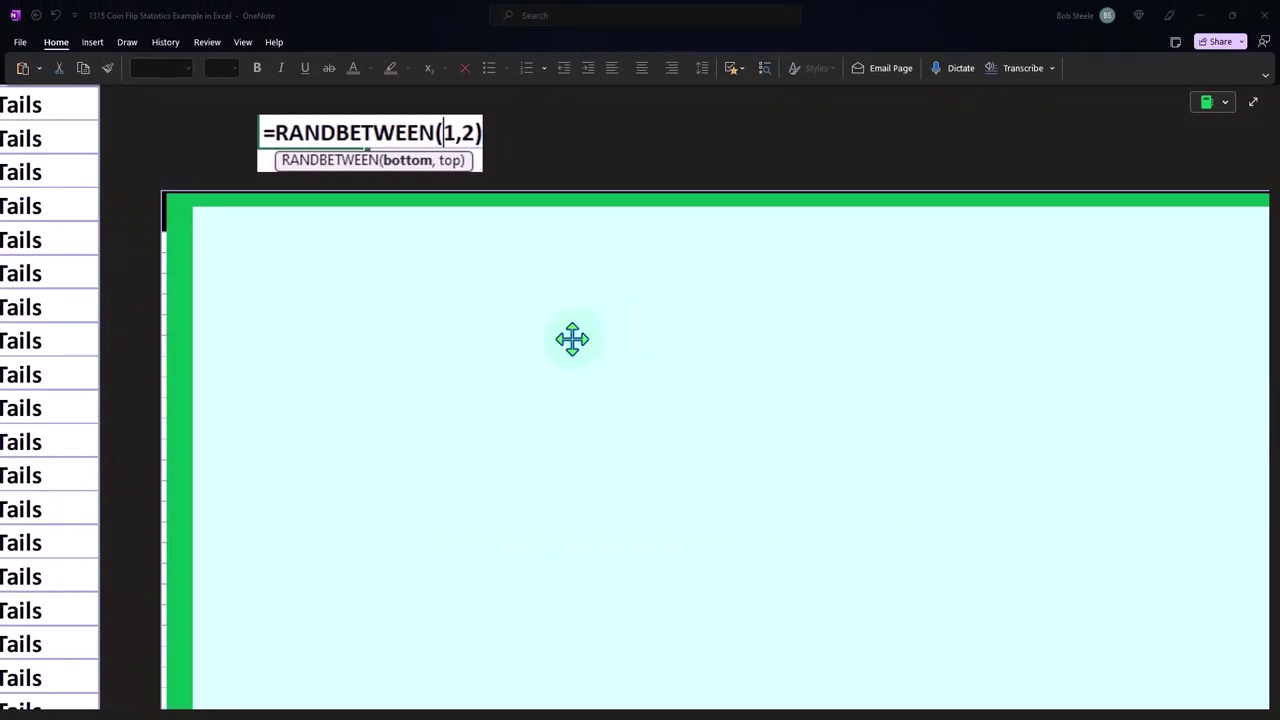
# Step: Uncover the large Number/Test table under =RANDBETWEEN(1,2) and scroll down to its row 74
pyautogui.scroll(-3, 540, 350)
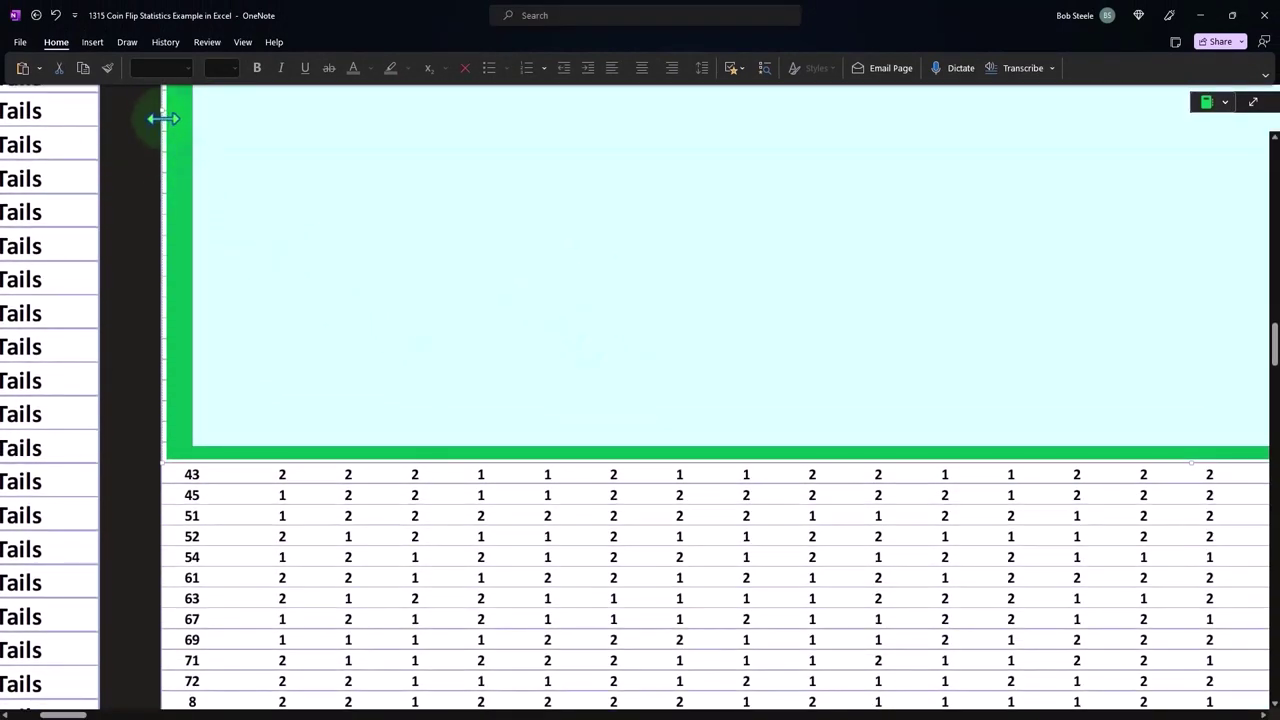
pyautogui.moveTo(175, 115); pyautogui.dragTo(222, 118)
pyautogui.scroll(-3, 300, 254)
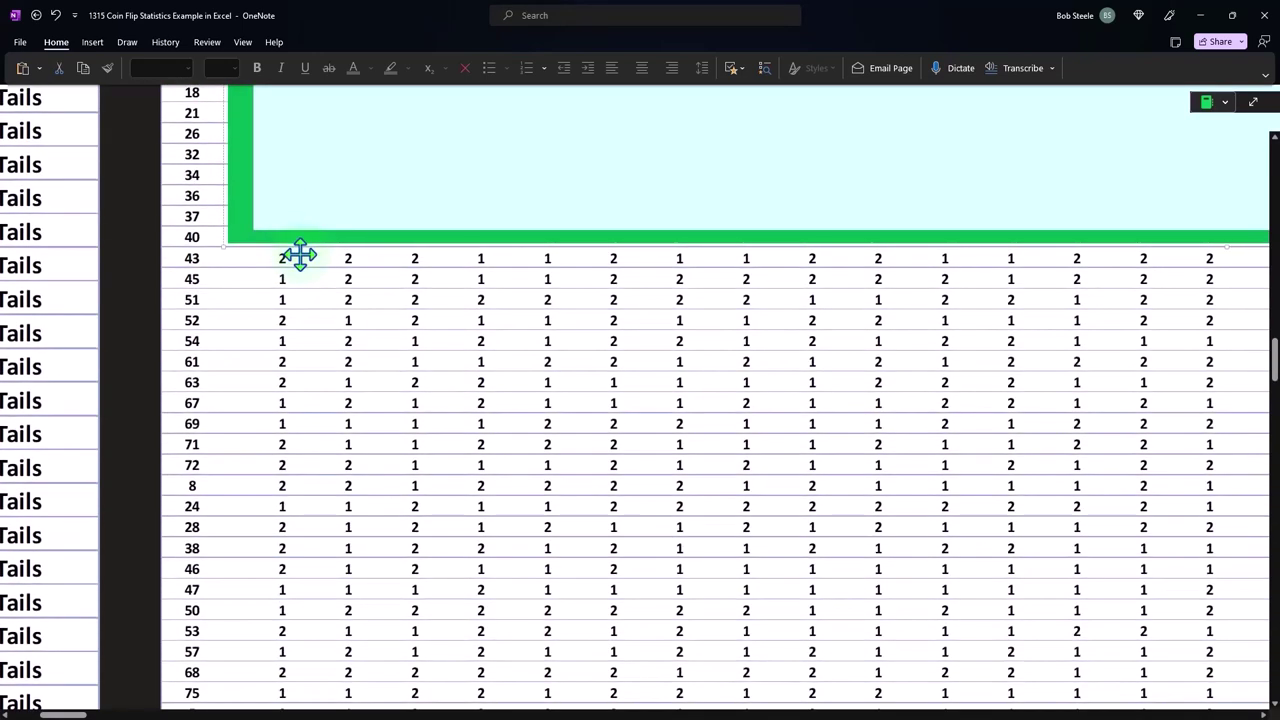
pyautogui.scroll(5, 300, 254)
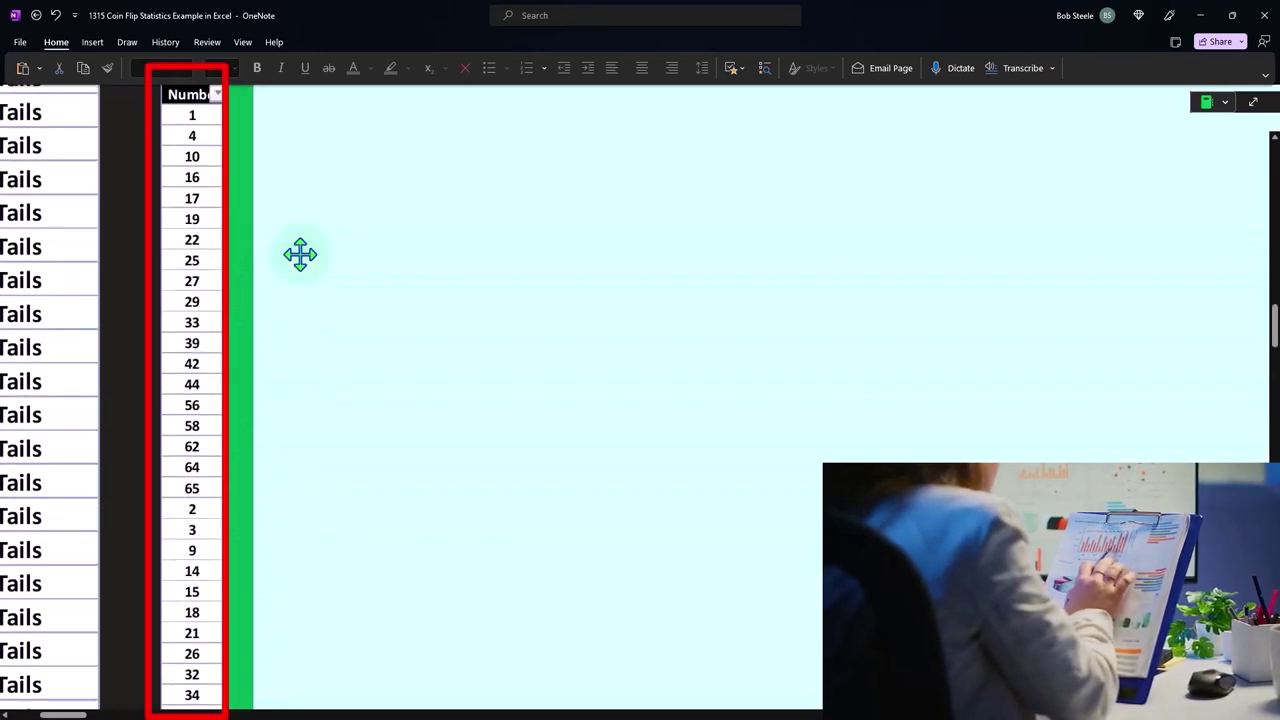
pyautogui.scroll(2, 300, 254)
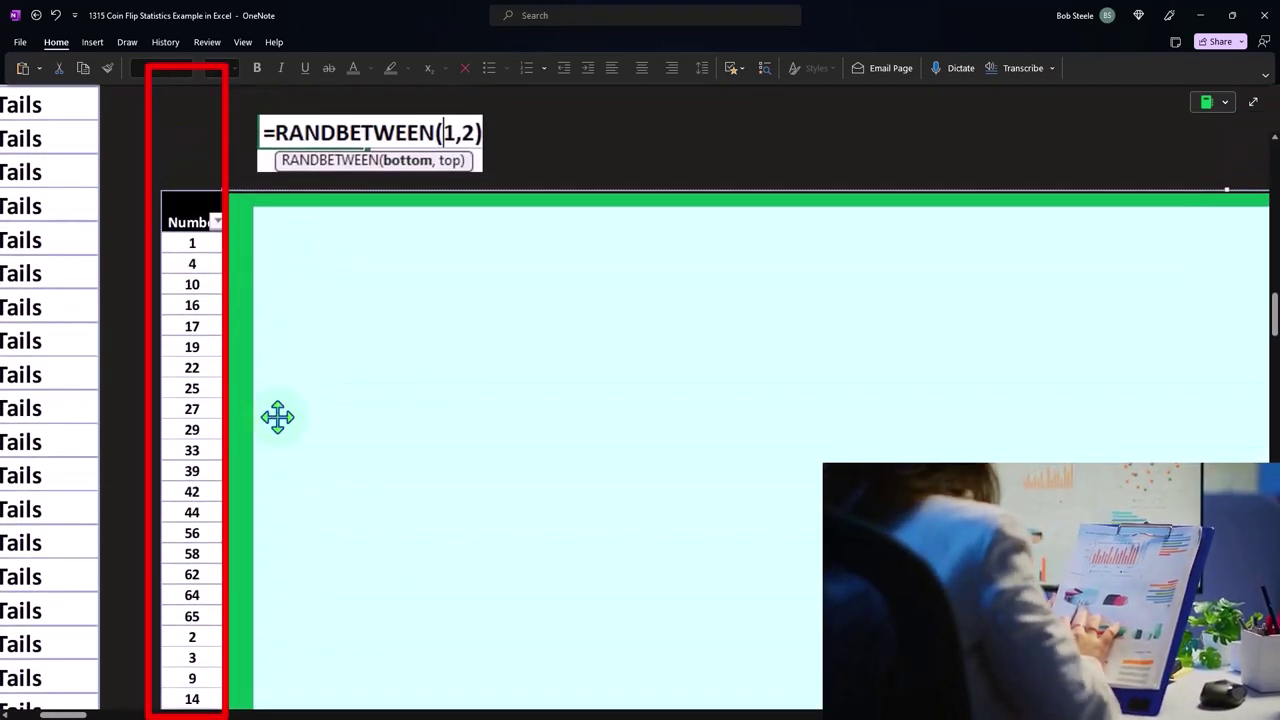
pyautogui.moveTo(228, 533); pyautogui.dragTo(312, 548)
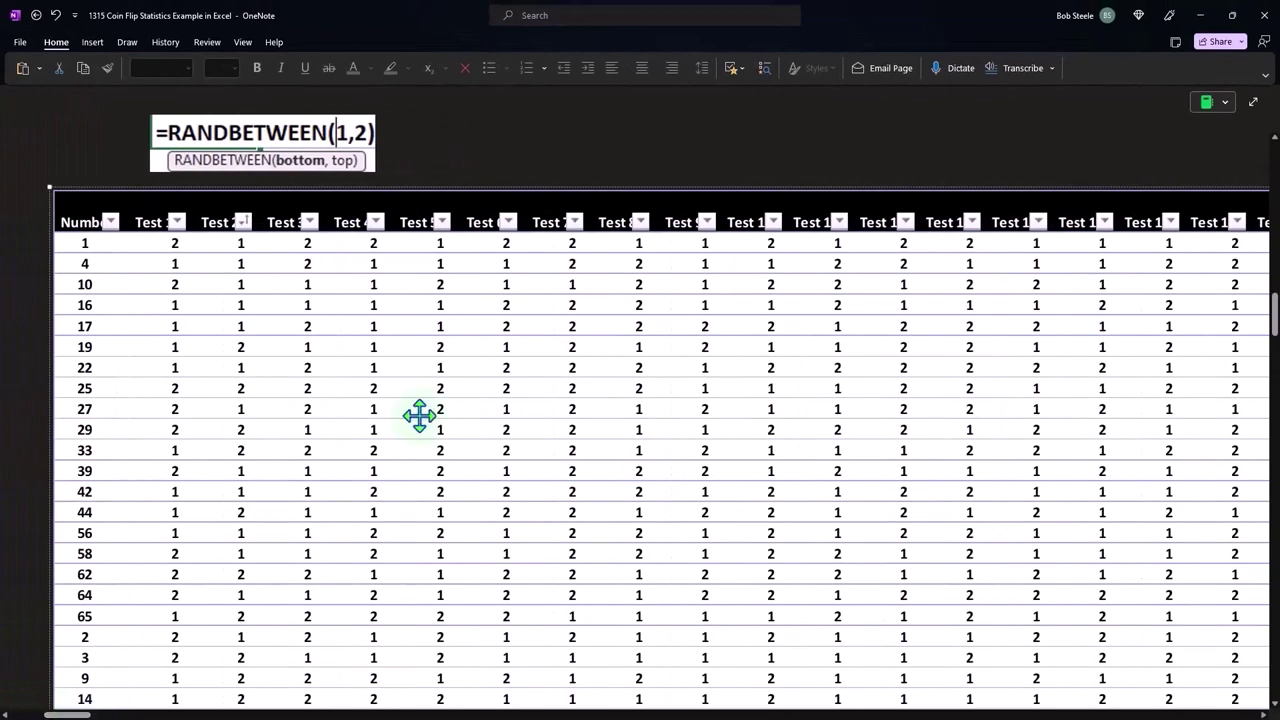
pyautogui.scroll(-5, 419, 415)
pyautogui.scroll(-3, 419, 415)
pyautogui.scroll(-3, 419, 415)
pyautogui.scroll(-2, 419, 415)
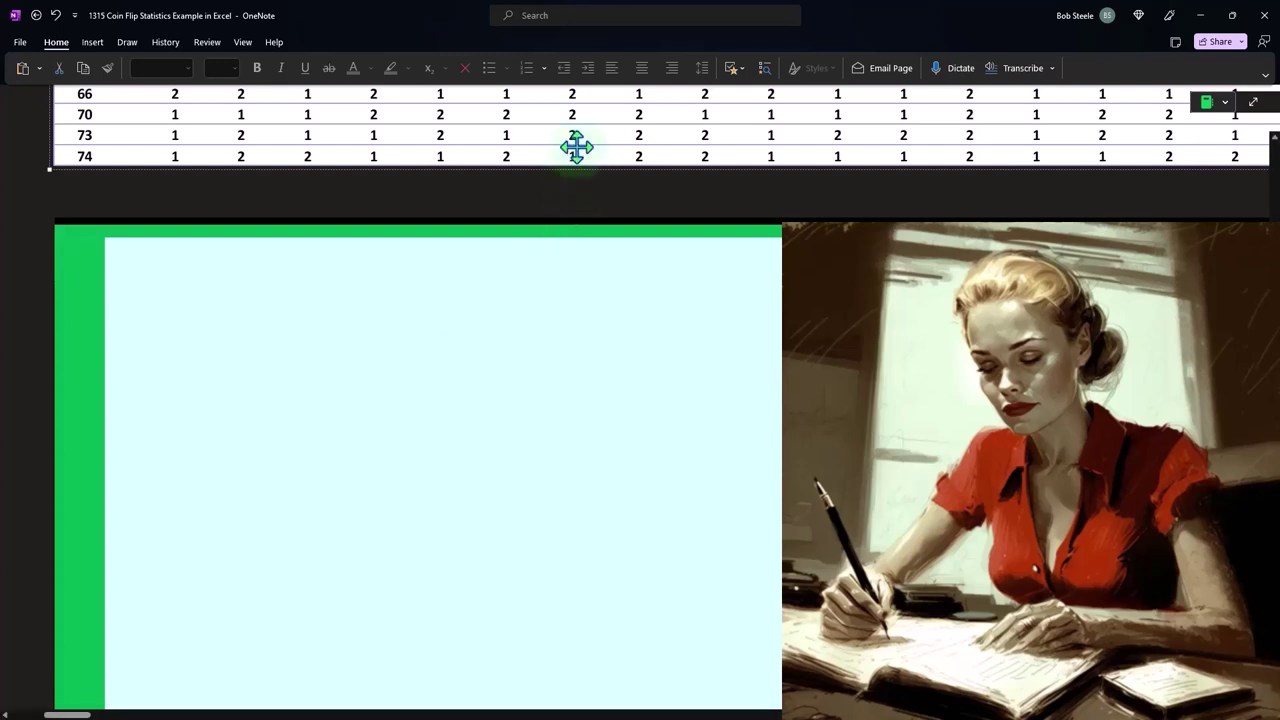
# Step: Scroll past the summary rows (Heads 34, Tails 41, Total 75) to the =ES77/ES79 formula image
pyautogui.click(578, 314)
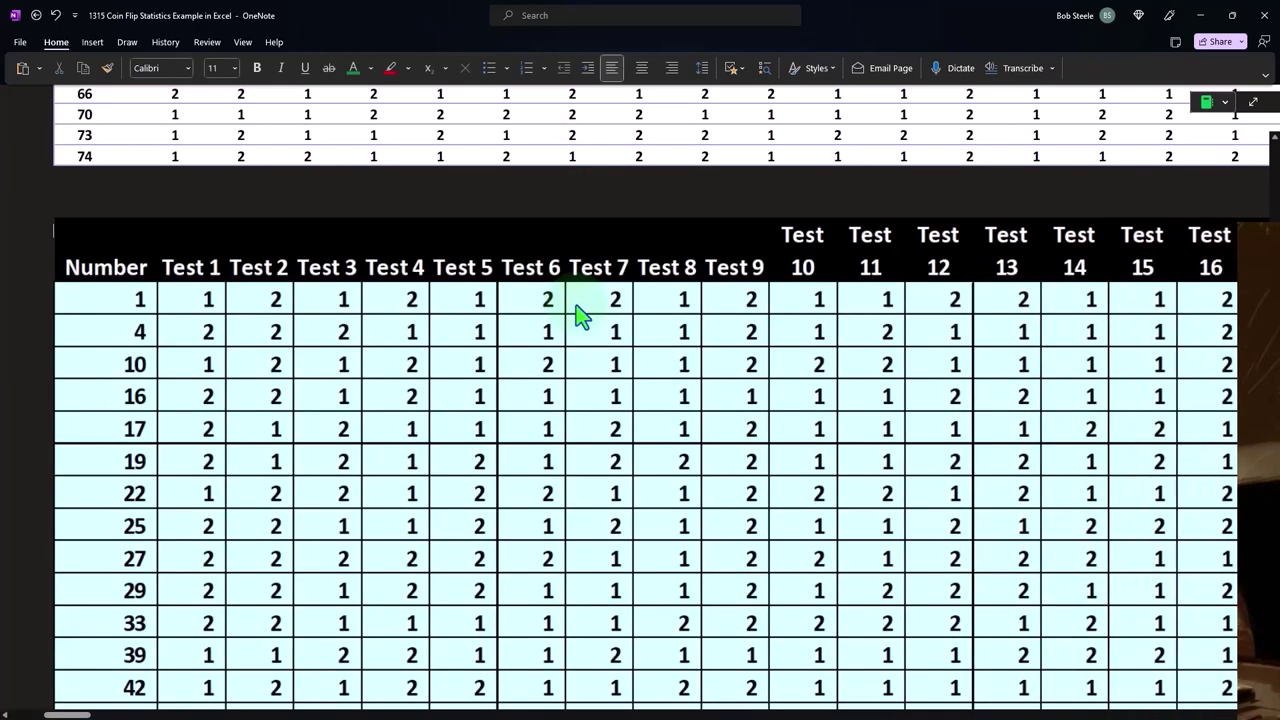
pyautogui.scroll(-5, 150, 410)
pyautogui.scroll(-5, 129, 418)
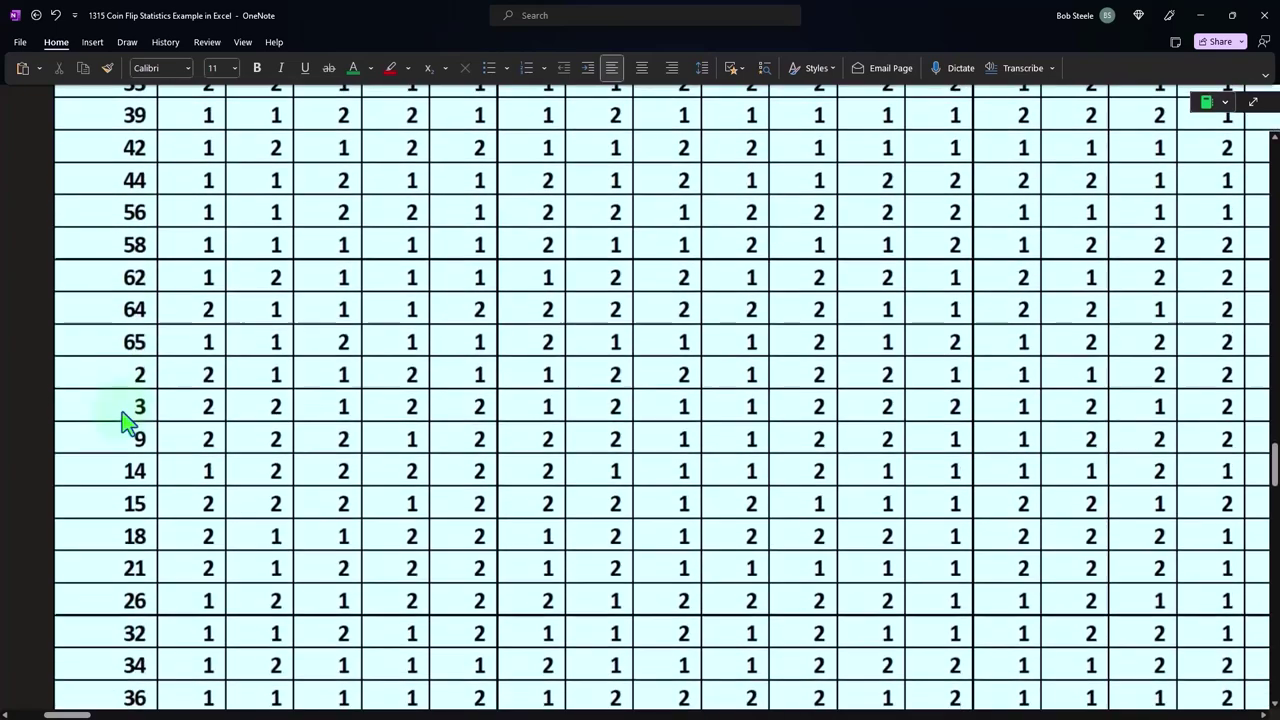
pyautogui.scroll(-3, 94, 343)
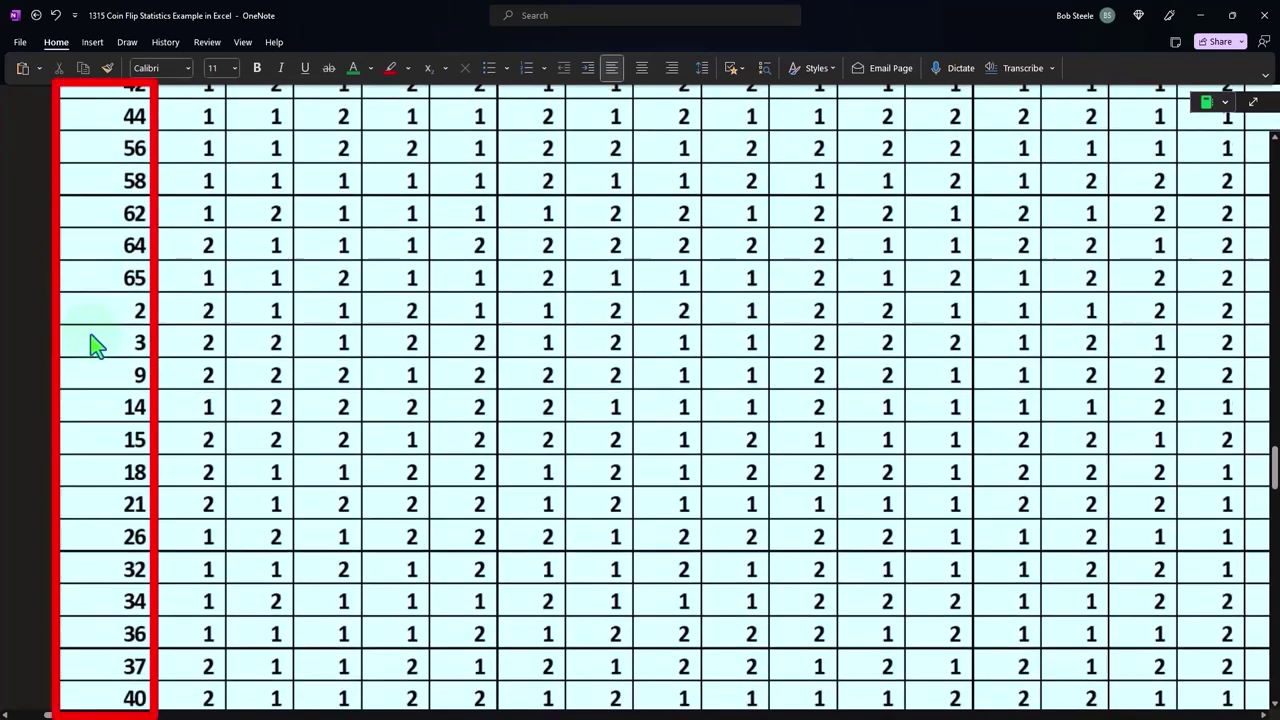
pyautogui.scroll(-2, 94, 343)
pyautogui.scroll(-5, 94, 343)
pyautogui.scroll(-3, 94, 343)
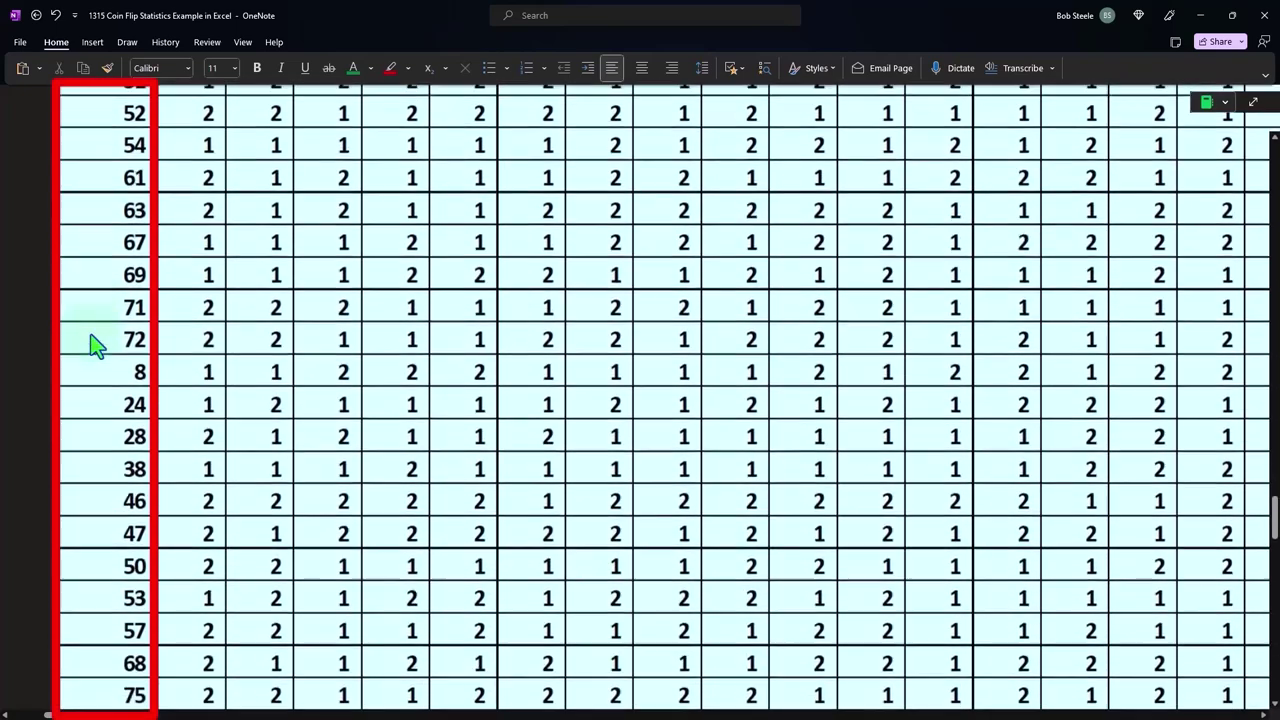
pyautogui.scroll(-3, 94, 343)
pyautogui.scroll(-4, 94, 343)
pyautogui.scroll(-4, 94, 343)
pyautogui.scroll(-5, 94, 343)
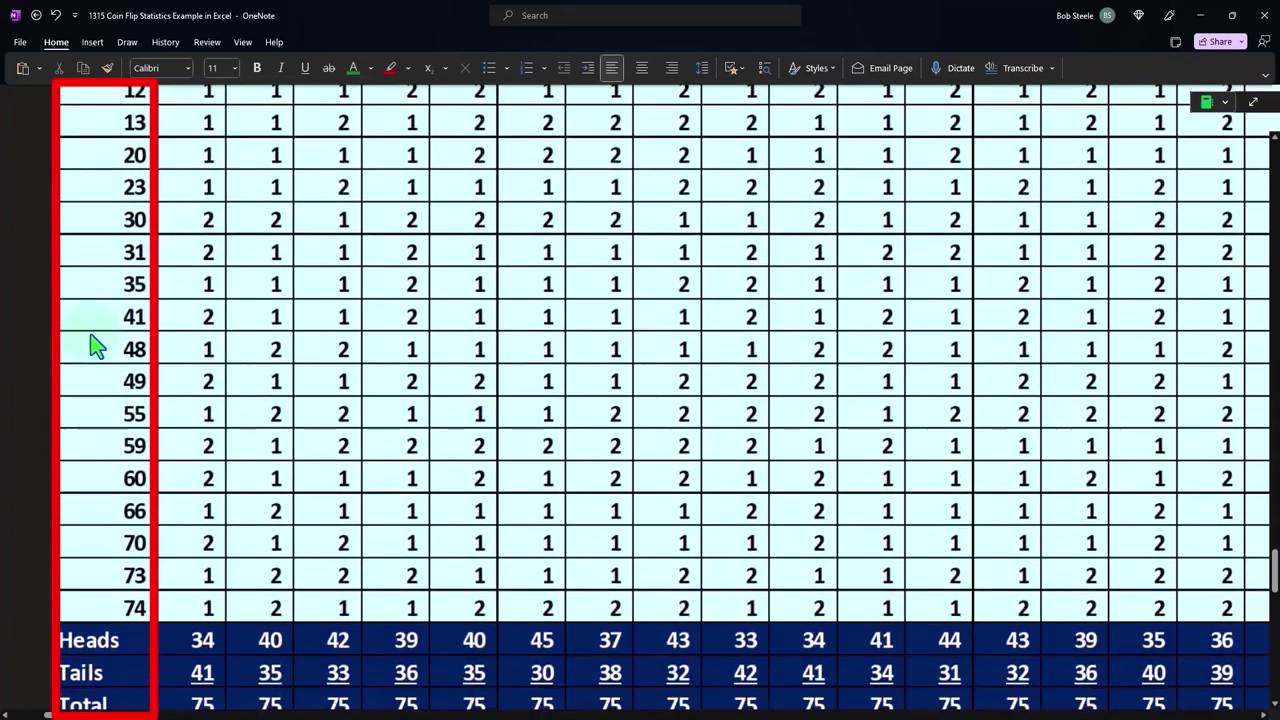
pyautogui.scroll(-5, 94, 343)
pyautogui.scroll(-3, 94, 343)
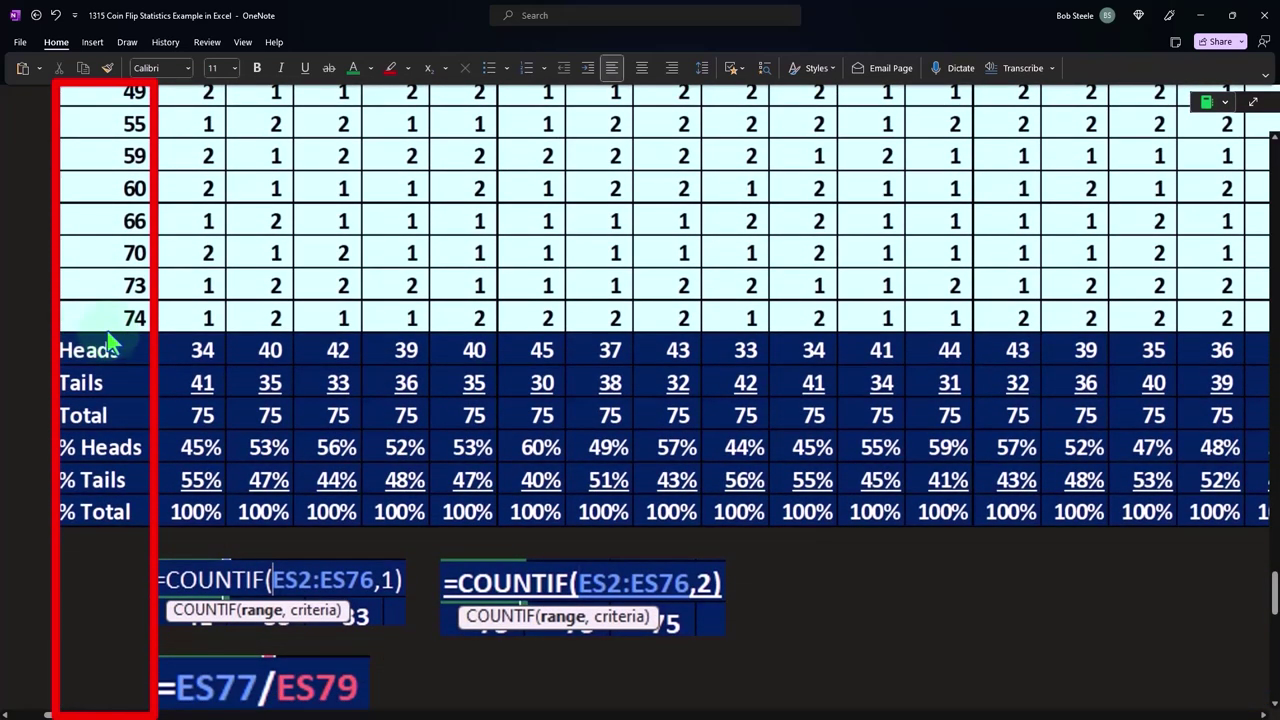
pyautogui.scroll(3, 108, 340)
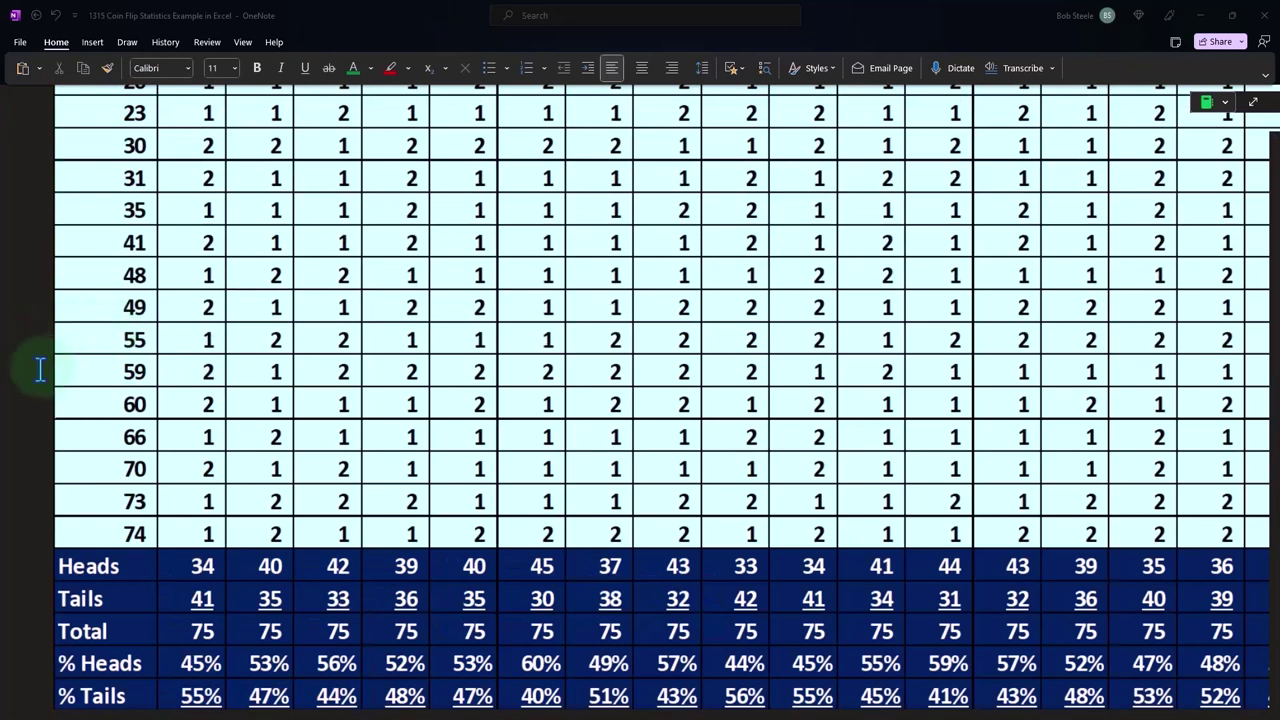
pyautogui.scroll(-1, 40, 365)
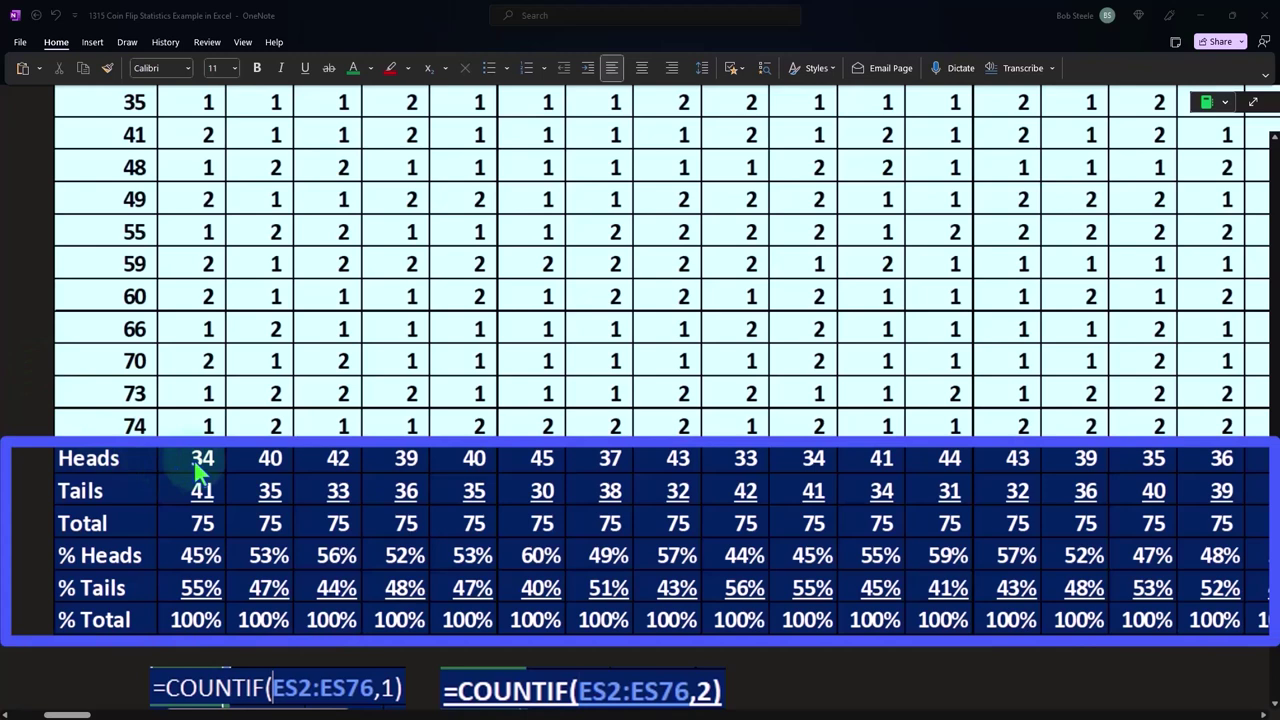
pyautogui.scroll(-1, 200, 470)
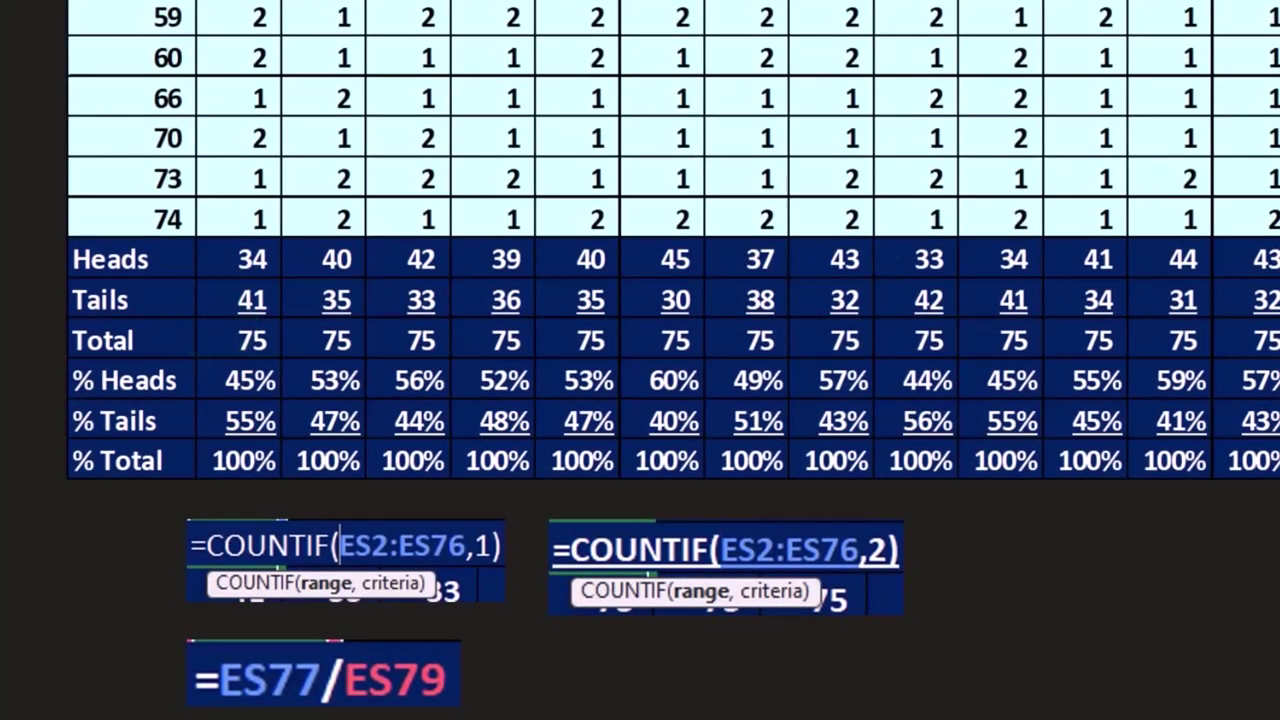
# Step: Calculate 34 ÷ 75 in Calculator over the Heads totals, giving 0.4533
pyautogui.moveTo(830, 172); pyautogui.dragTo(426, 180)
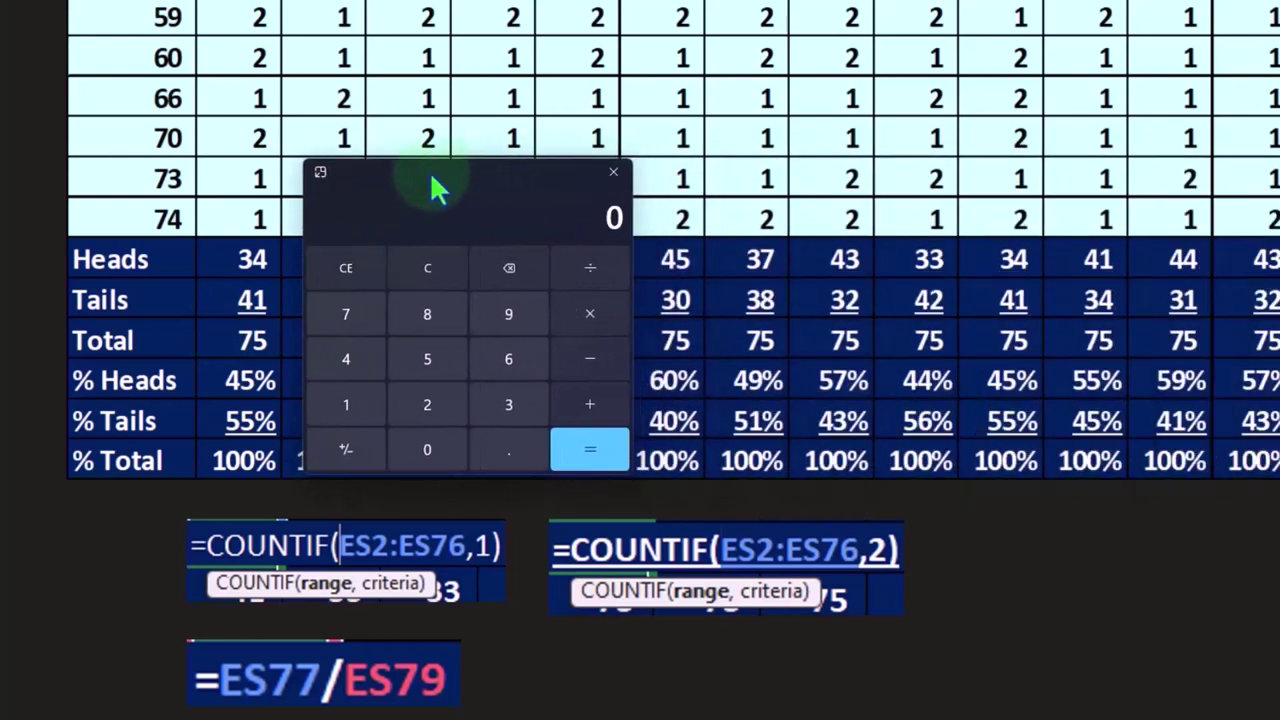
pyautogui.click(421, 270)
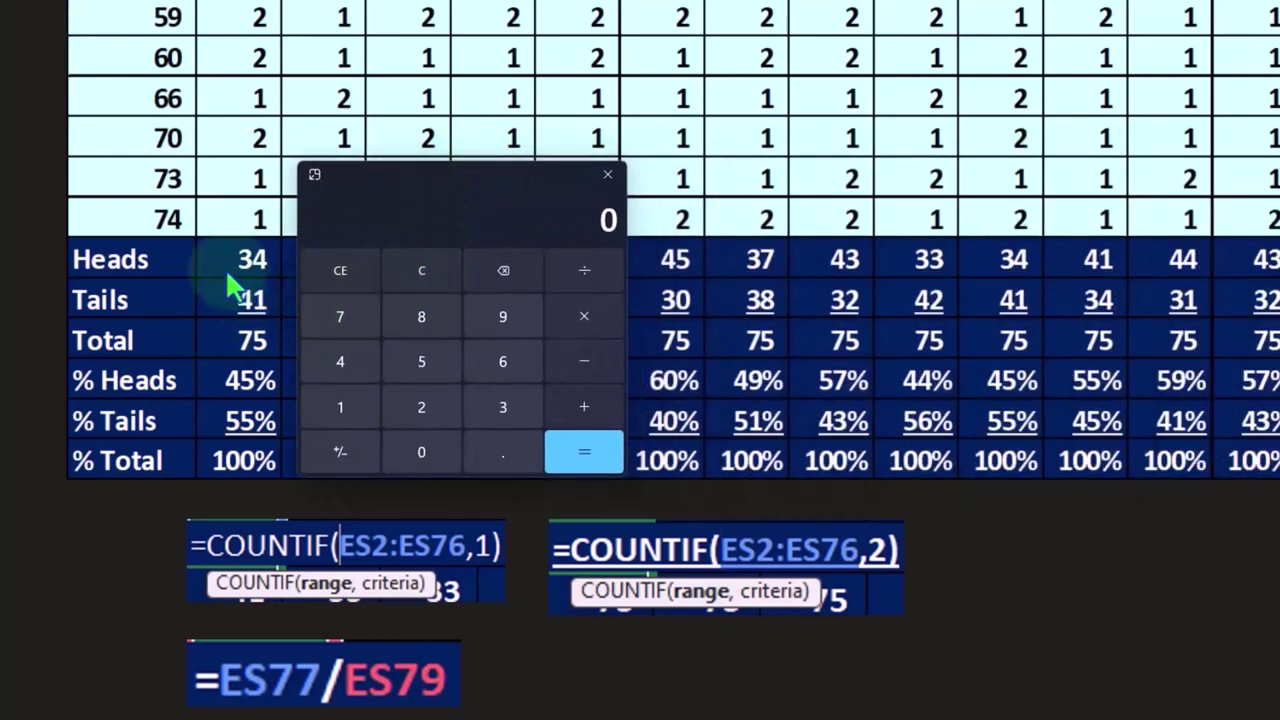
pyautogui.write('34')
pyautogui.write('/75')
pyautogui.press('Return')
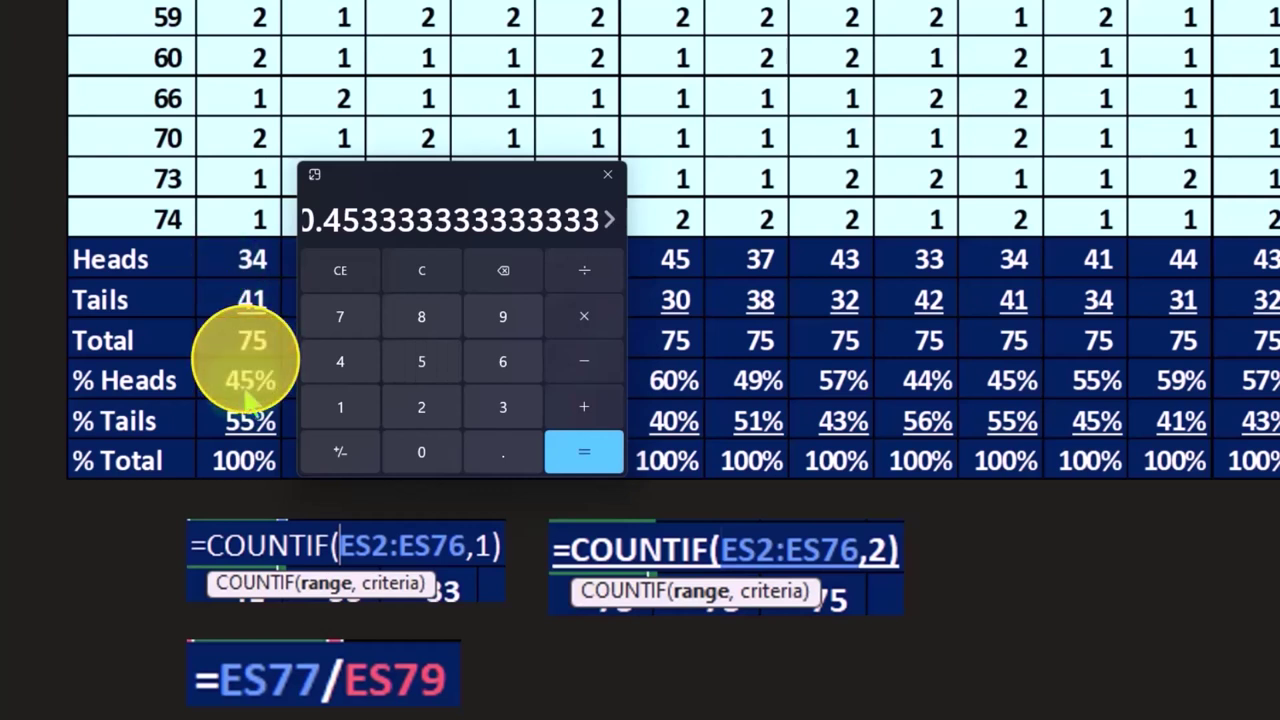
# Step: Calculate 41 ÷ 75, giving 0.5466, then move Calculator off the table
pyautogui.click(425, 274)
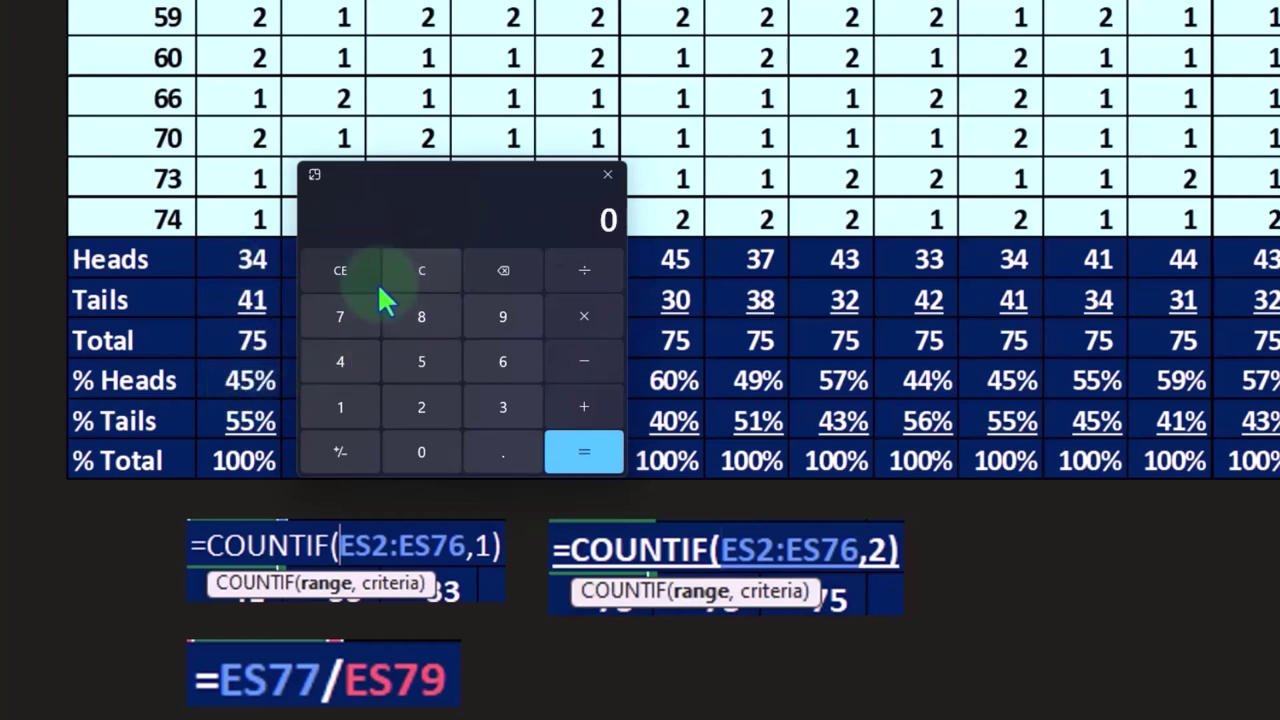
pyautogui.write('41')
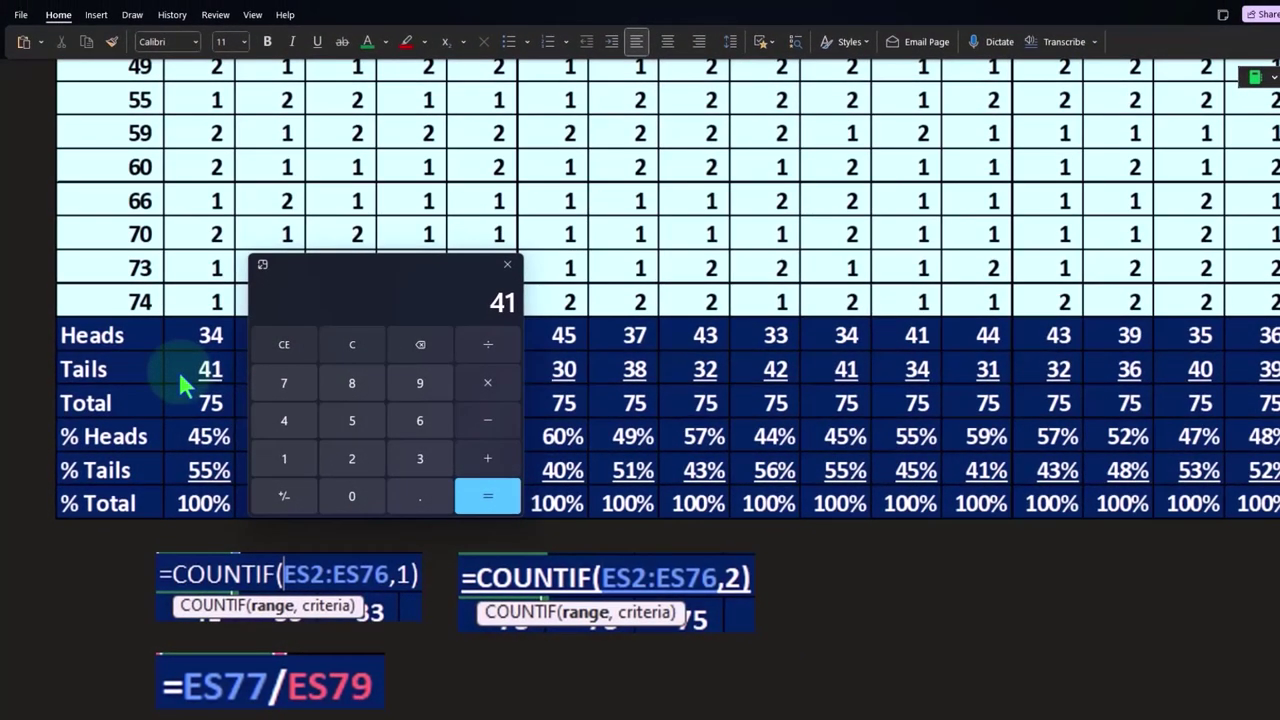
pyautogui.write('75')
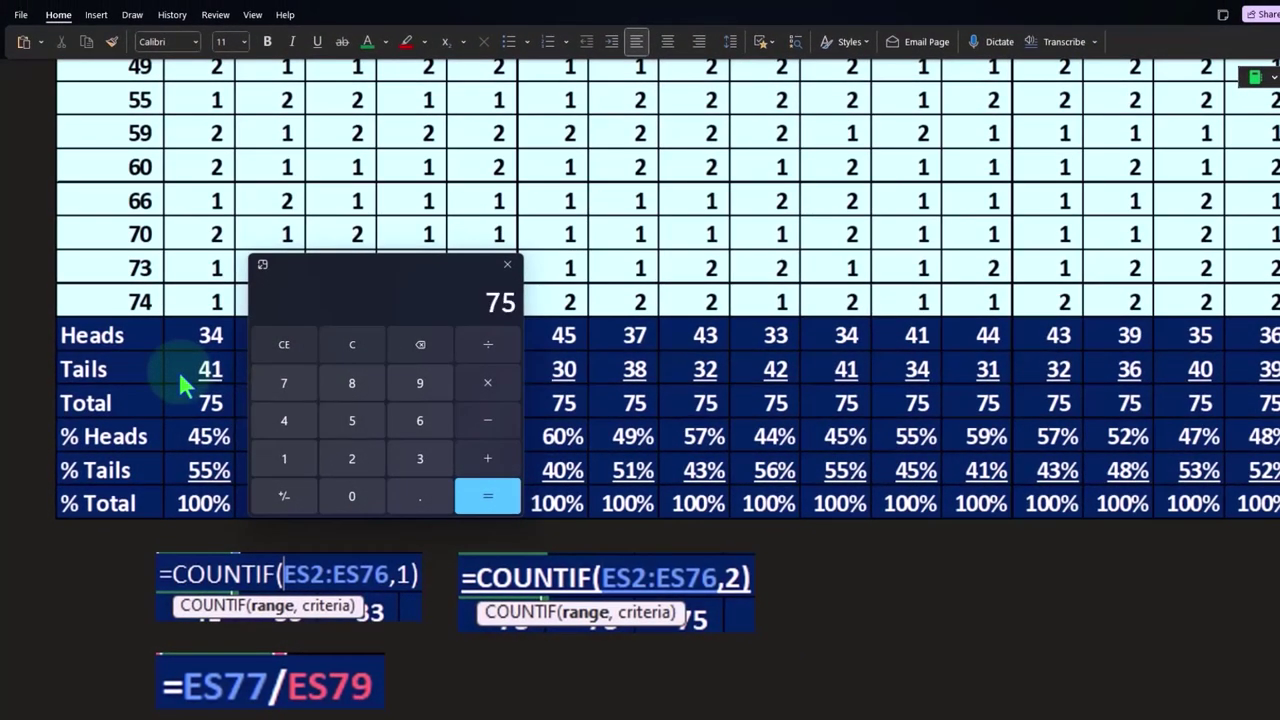
pyautogui.press('Return')
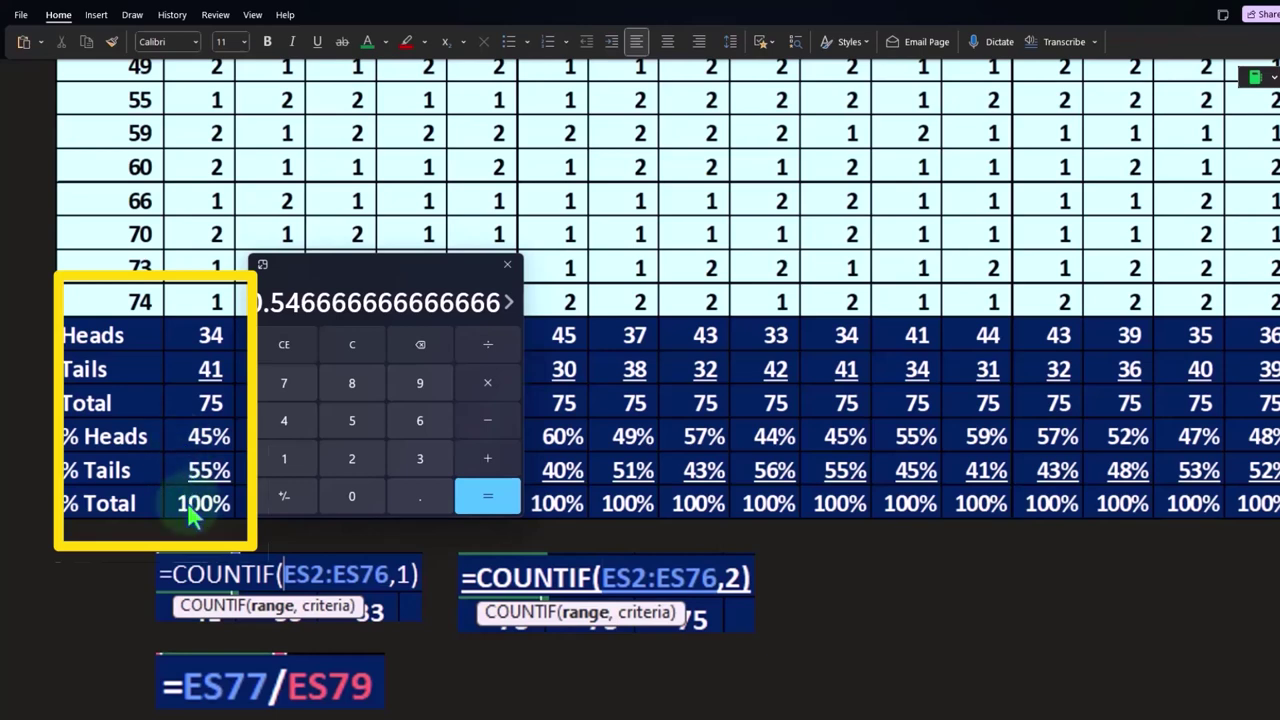
pyautogui.moveTo(336, 280); pyautogui.dragTo(1279, 271)
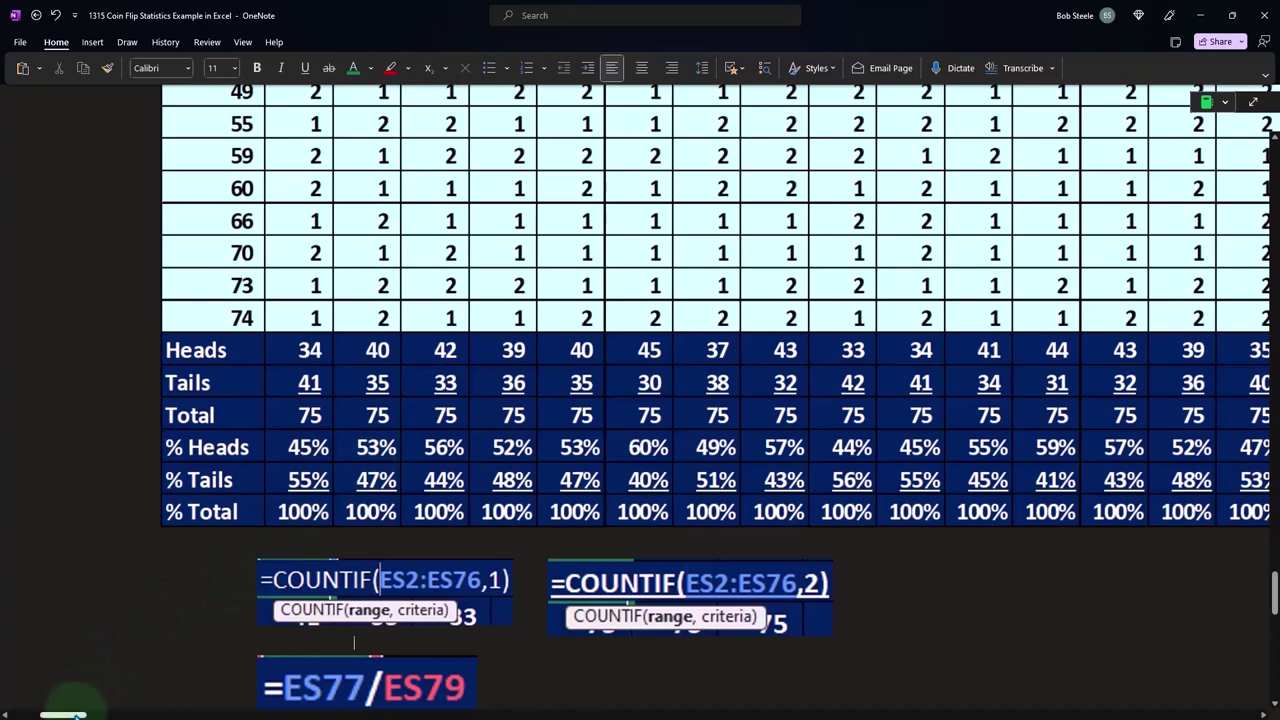
# Step: Uncover the % Heads column and the Expected column of 50% values
pyautogui.moveTo(75, 715); pyautogui.dragTo(198, 714)
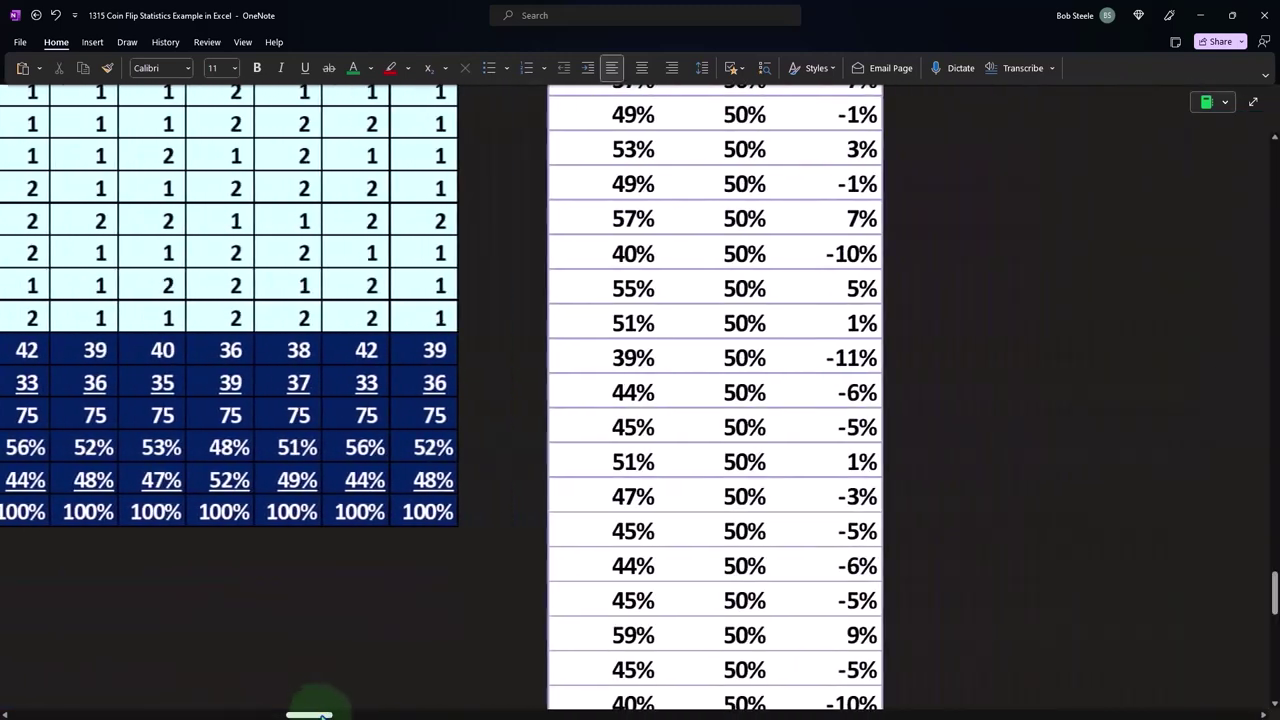
pyautogui.moveTo(198, 714); pyautogui.dragTo(318, 714)
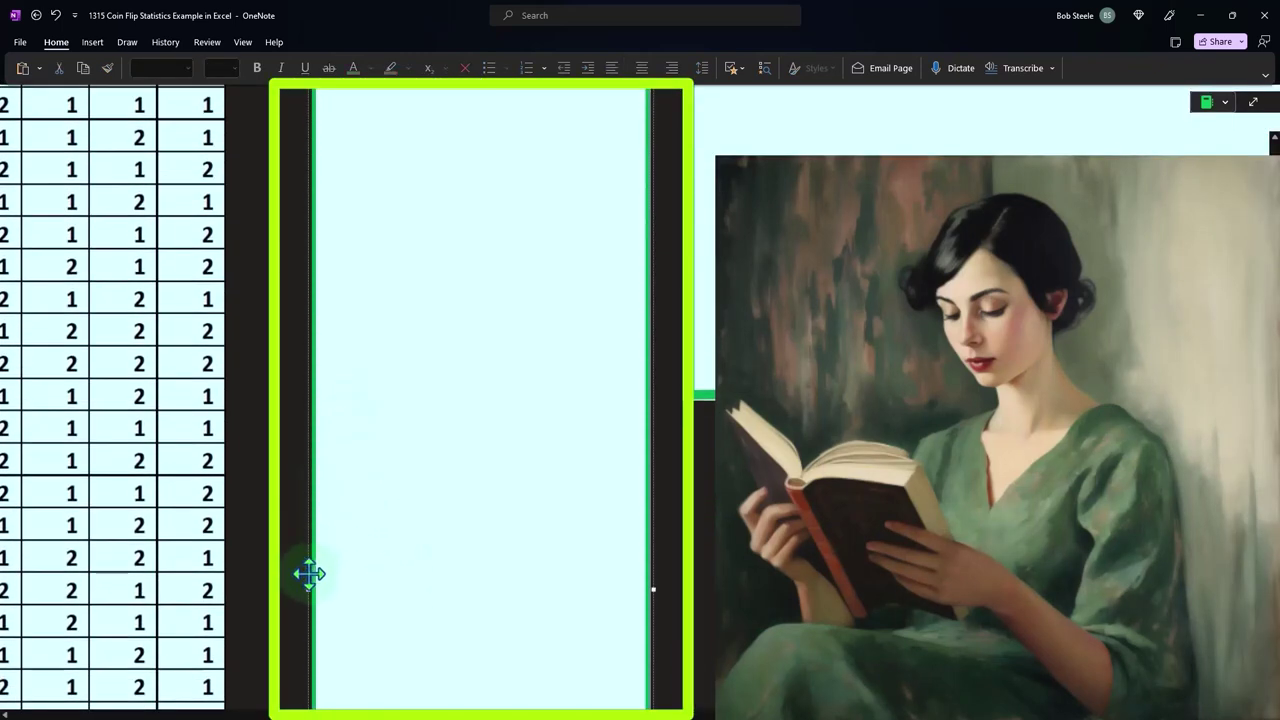
pyautogui.moveTo(314, 586); pyautogui.dragTo(443, 586)
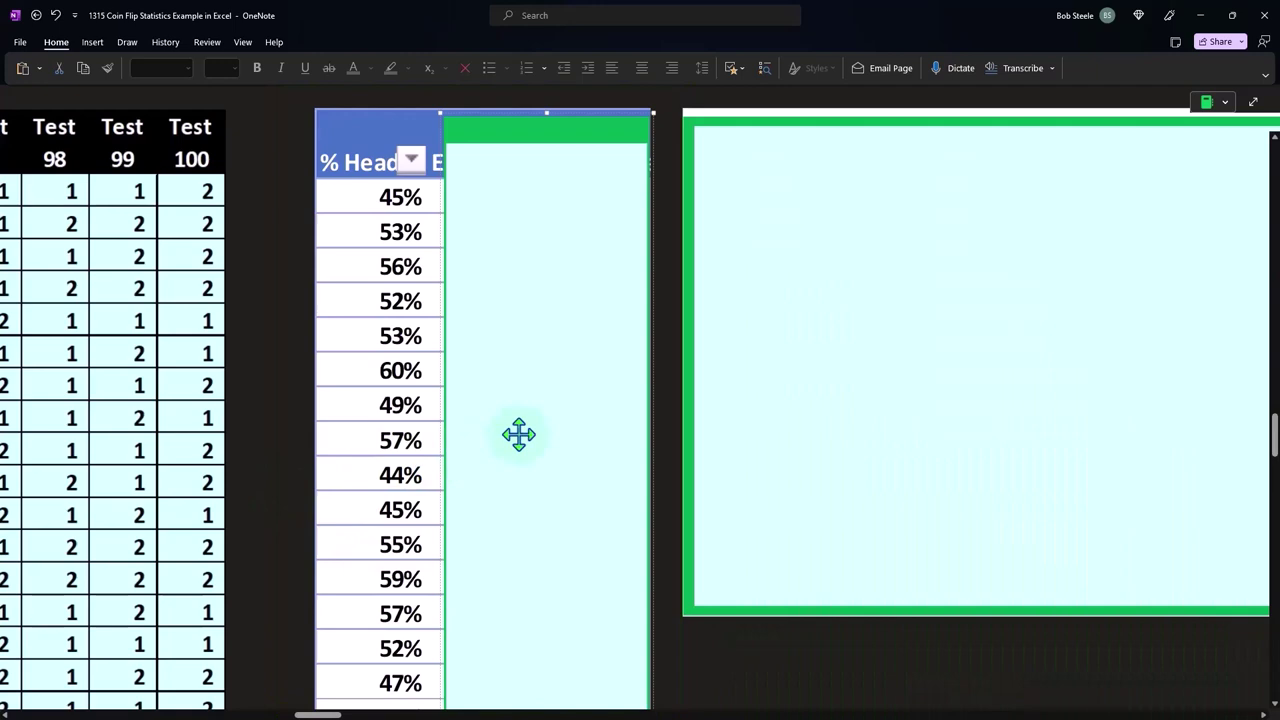
pyautogui.scroll(-3, 522, 470)
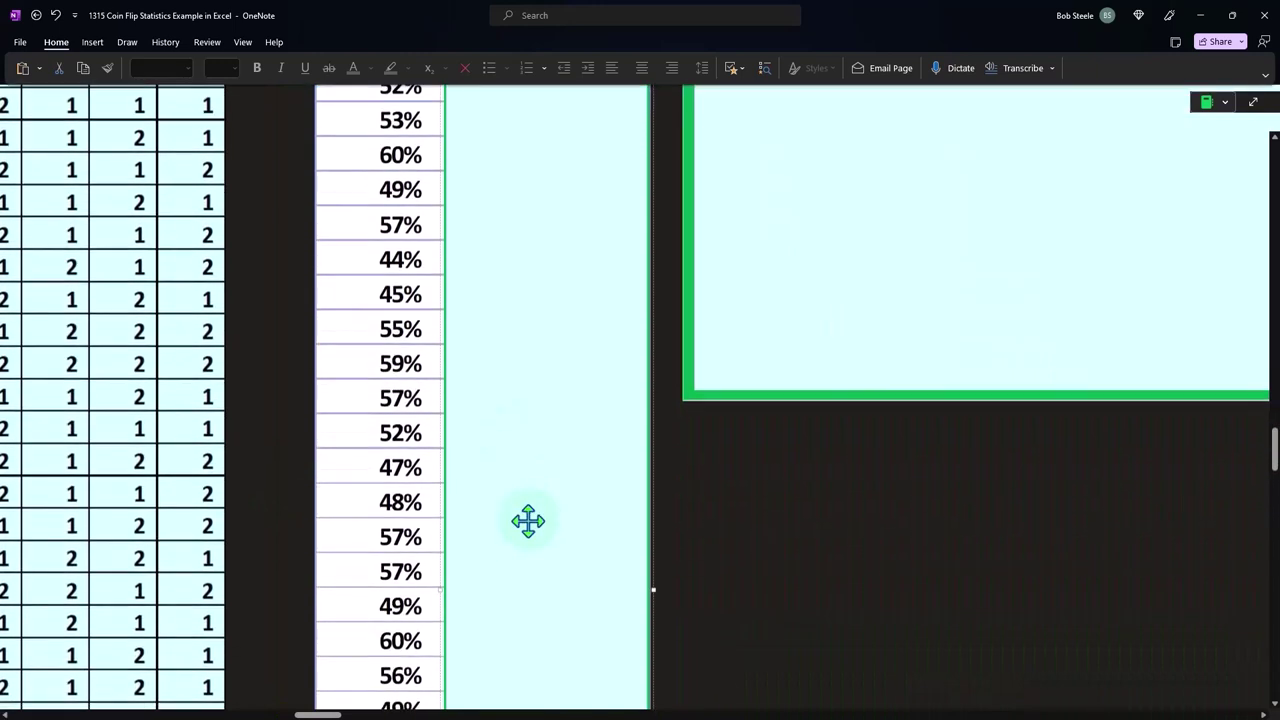
pyautogui.moveTo(442, 586); pyautogui.dragTo(550, 592)
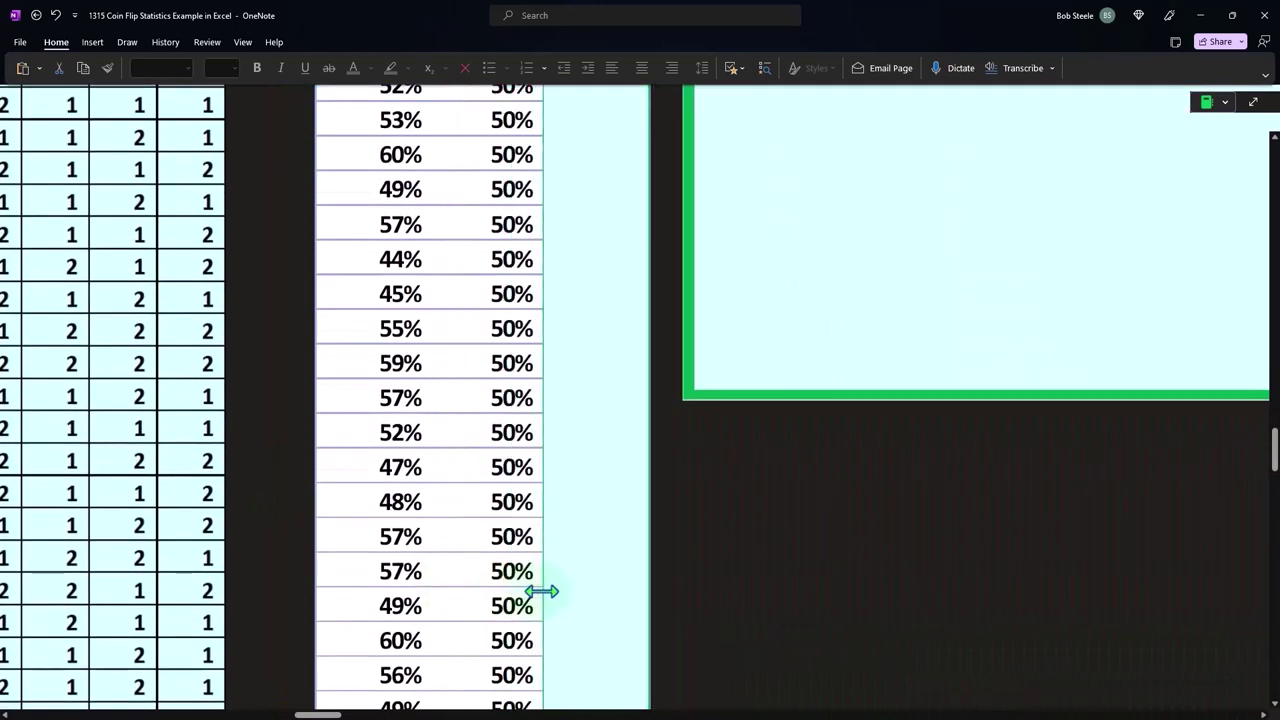
pyautogui.scroll(3, 550, 592)
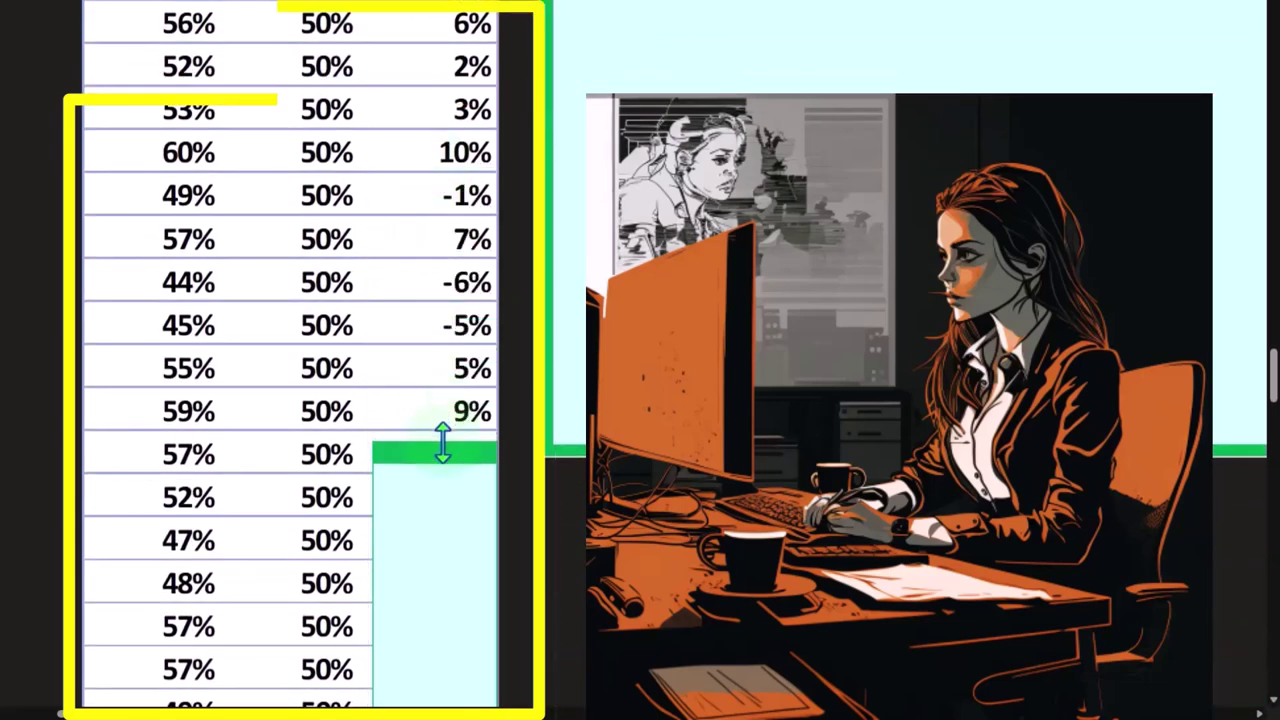
# Step: Delete the cover to reveal the full Difference column, then scroll through to the 50.333% average
pyautogui.moveTo(436, 186); pyautogui.dragTo(433, 491)
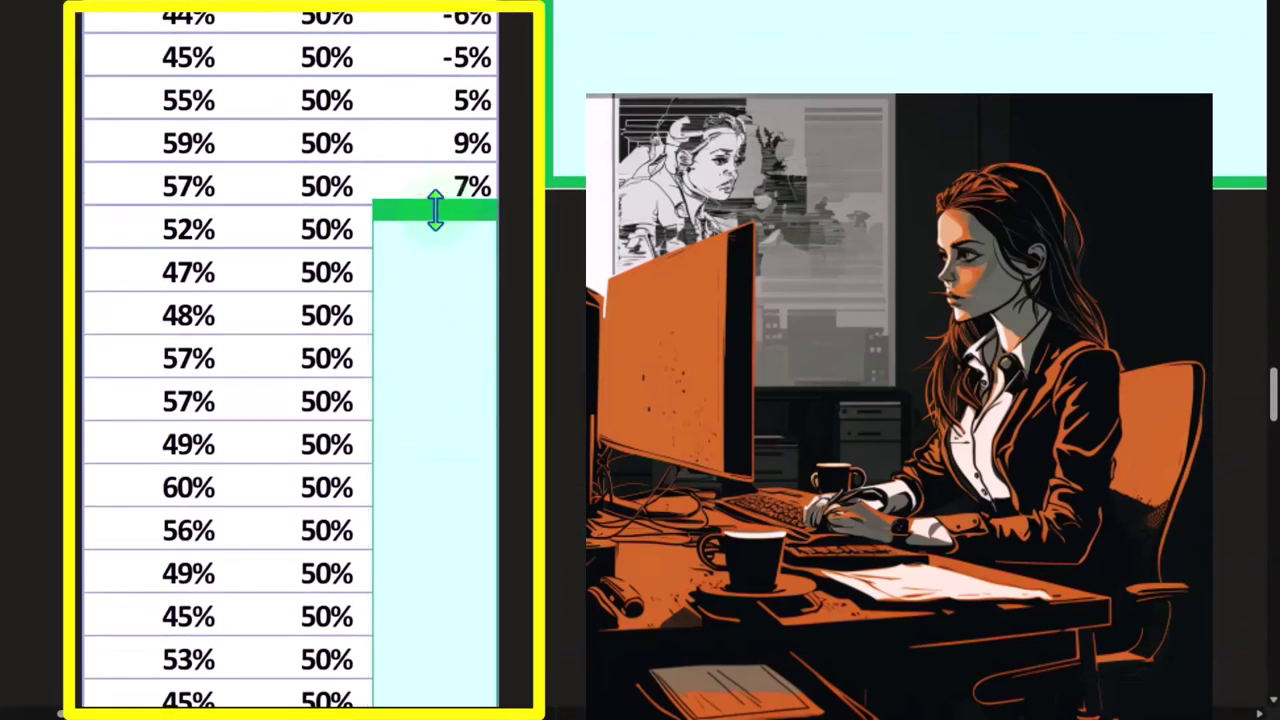
pyautogui.moveTo(433, 408); pyautogui.dragTo(447, 425)
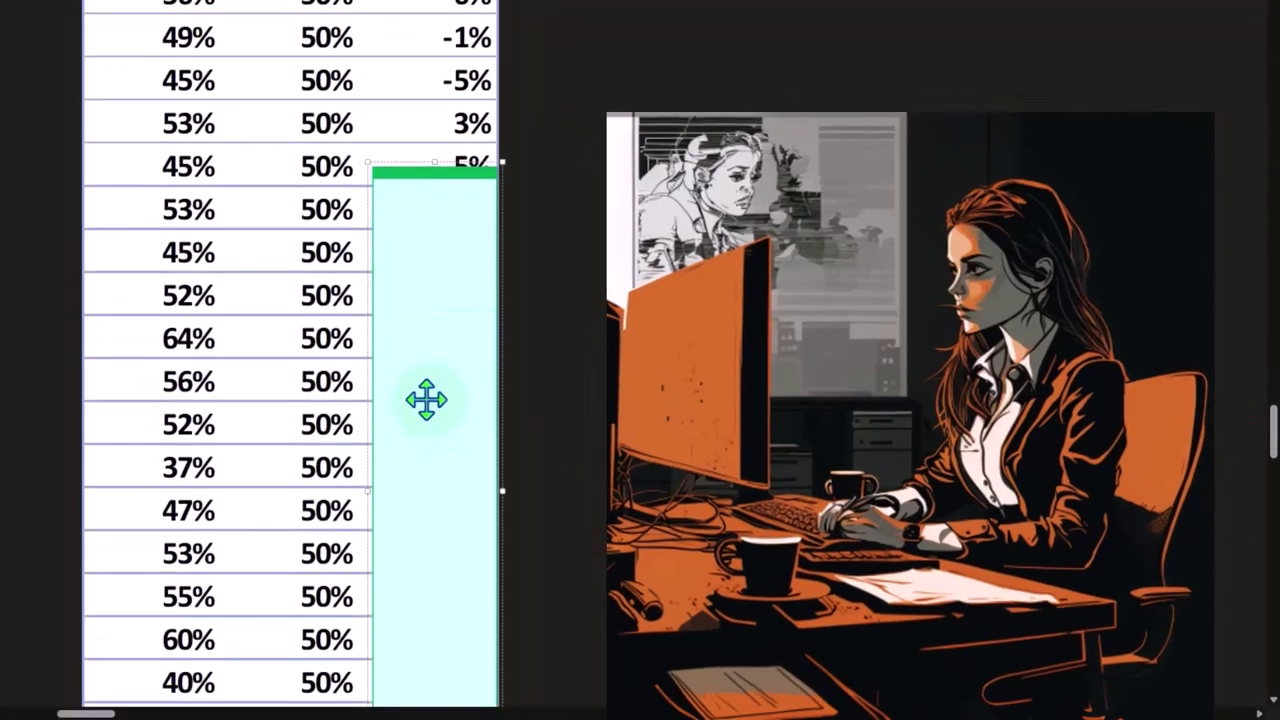
pyautogui.press('Delete')
pyautogui.scroll(-2, 562, 450)
pyautogui.scroll(-2, 562, 450)
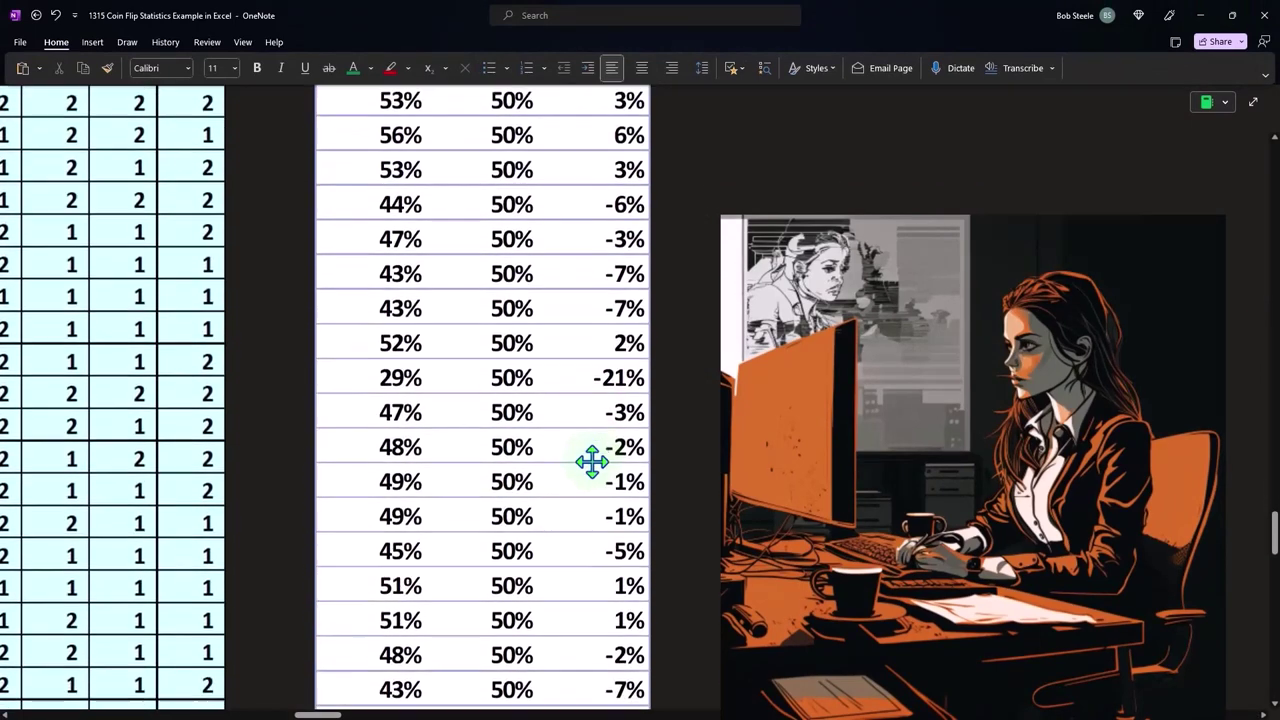
pyautogui.scroll(-3, 562, 450)
pyautogui.scroll(-3, 562, 450)
pyautogui.scroll(-3, 592, 461)
pyautogui.scroll(-3, 592, 461)
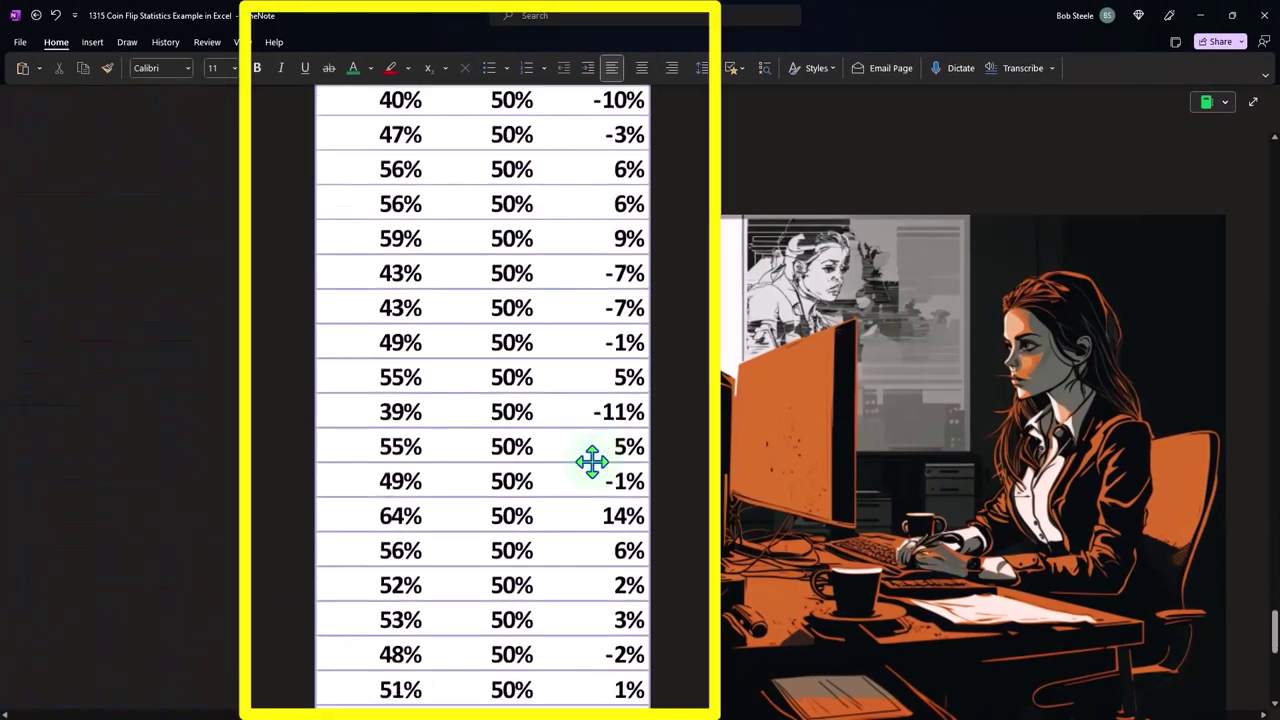
pyautogui.scroll(-3, 592, 461)
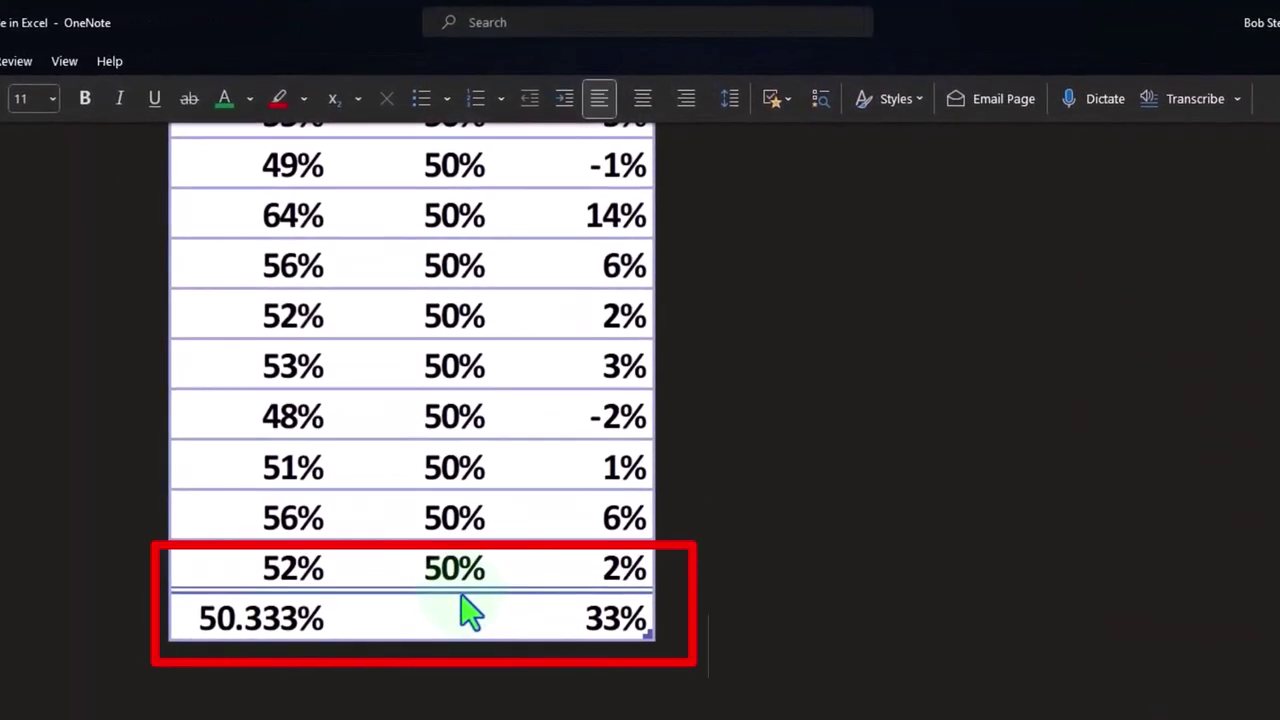
pyautogui.scroll(10, 816, 458)
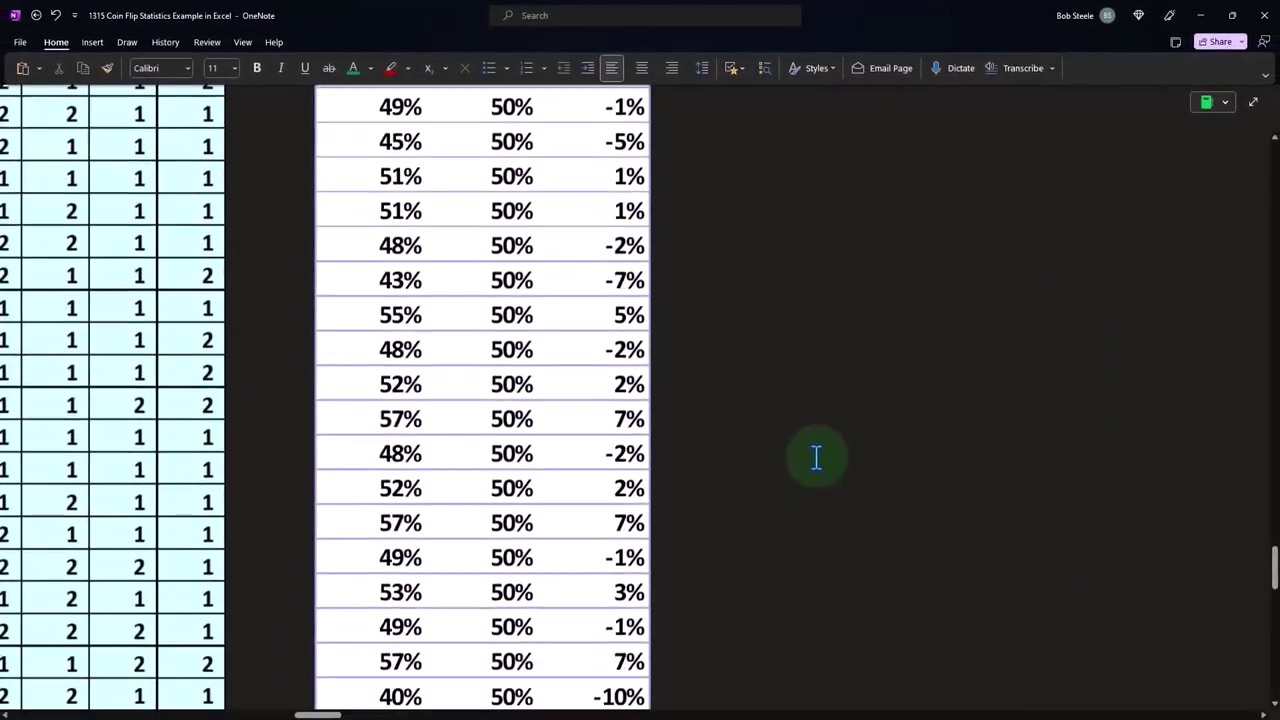
pyautogui.scroll(5, 816, 458)
pyautogui.scroll(5, 816, 458)
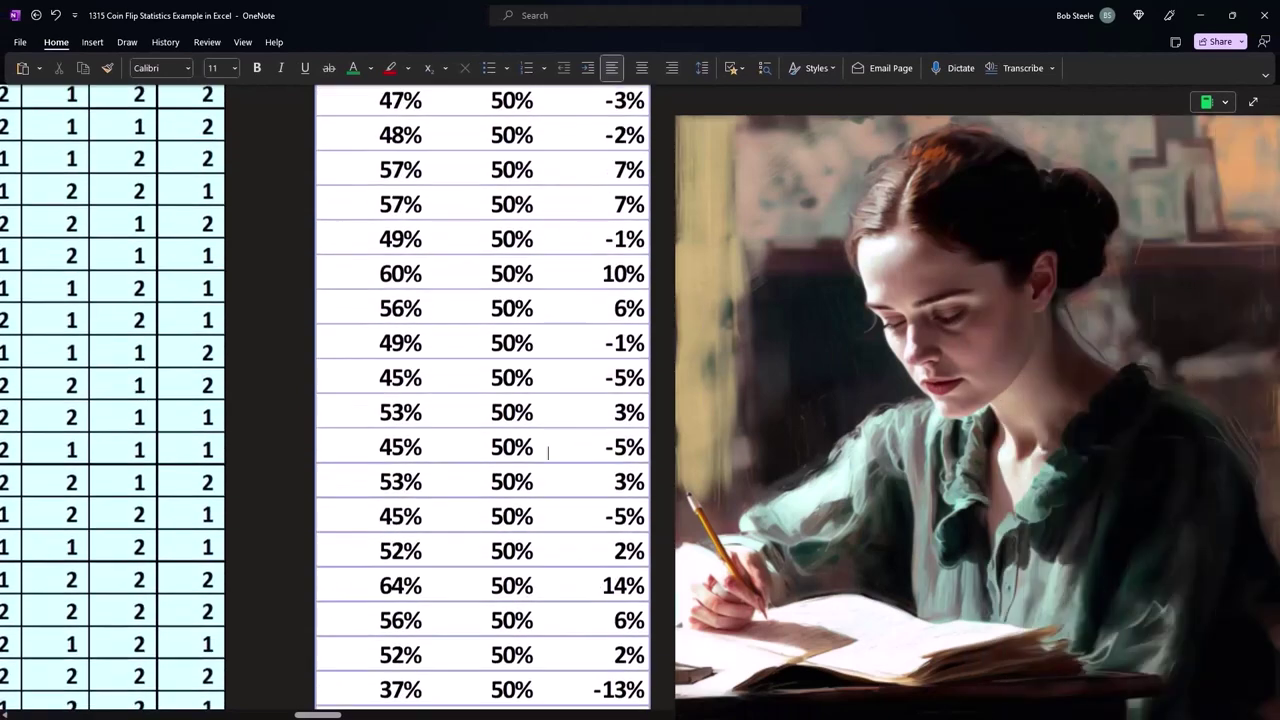
pyautogui.scroll(5, 816, 458)
pyautogui.scroll(5, 816, 458)
pyautogui.scroll(-2, 455, 640)
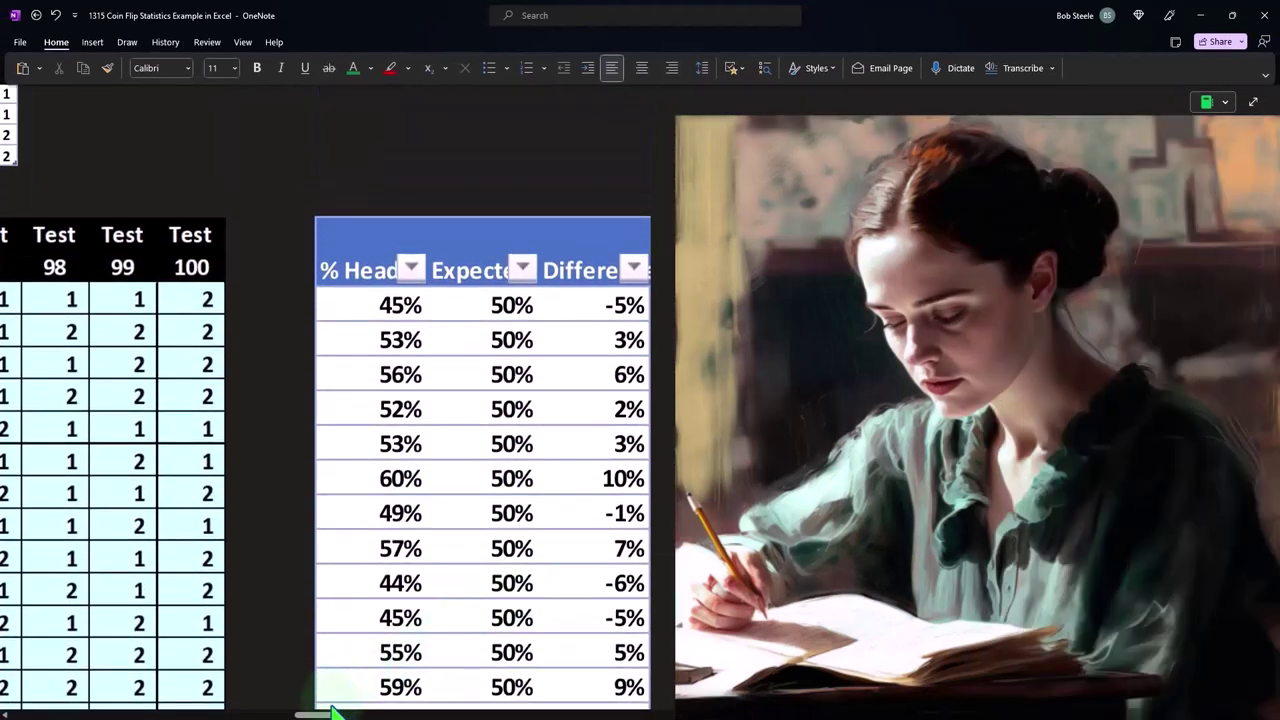
# Step: Delete the blank panel covering the Heads histogram so the chart shows
pyautogui.moveTo(330, 715); pyautogui.dragTo(353, 714)
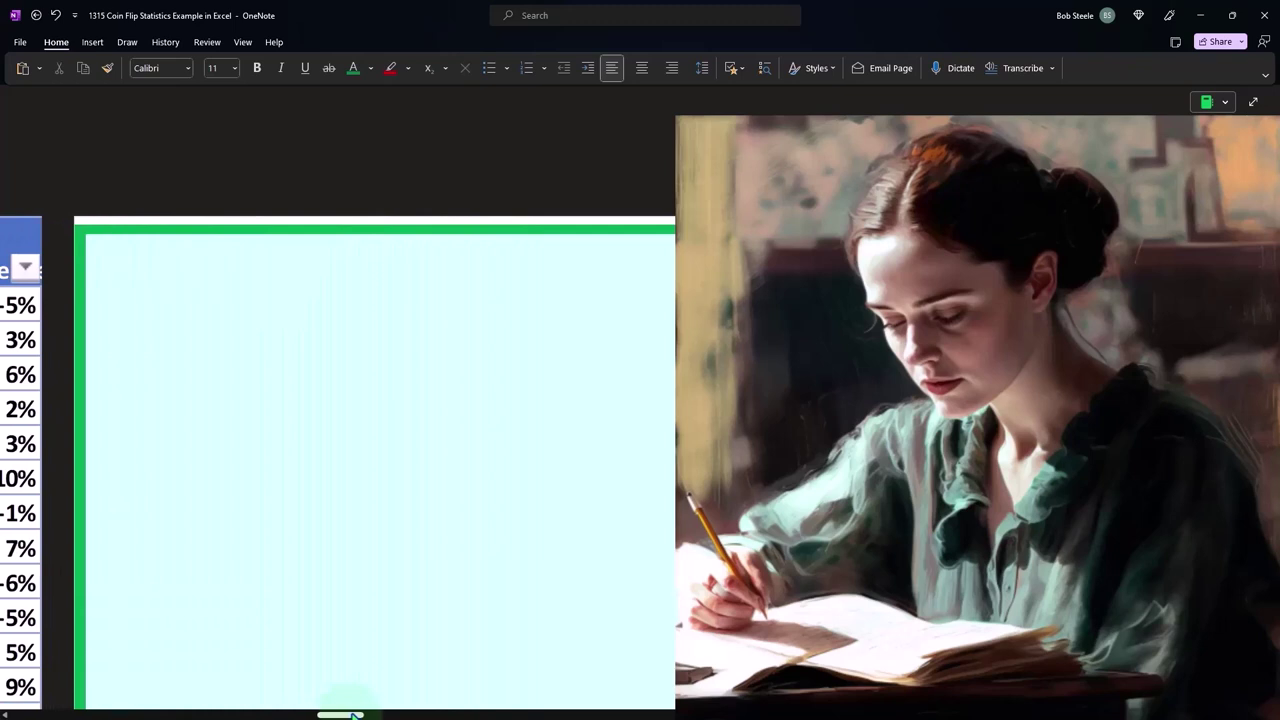
pyautogui.click(400, 525)
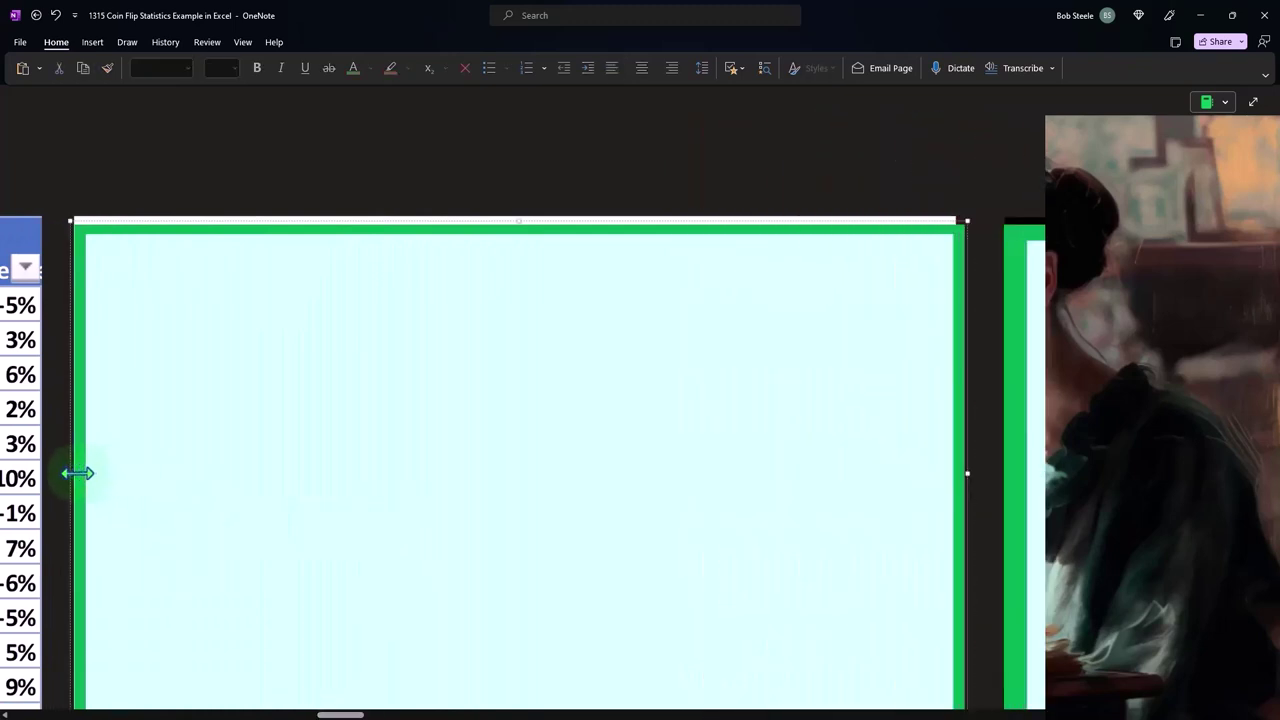
pyautogui.moveTo(97, 480); pyautogui.dragTo(215, 480)
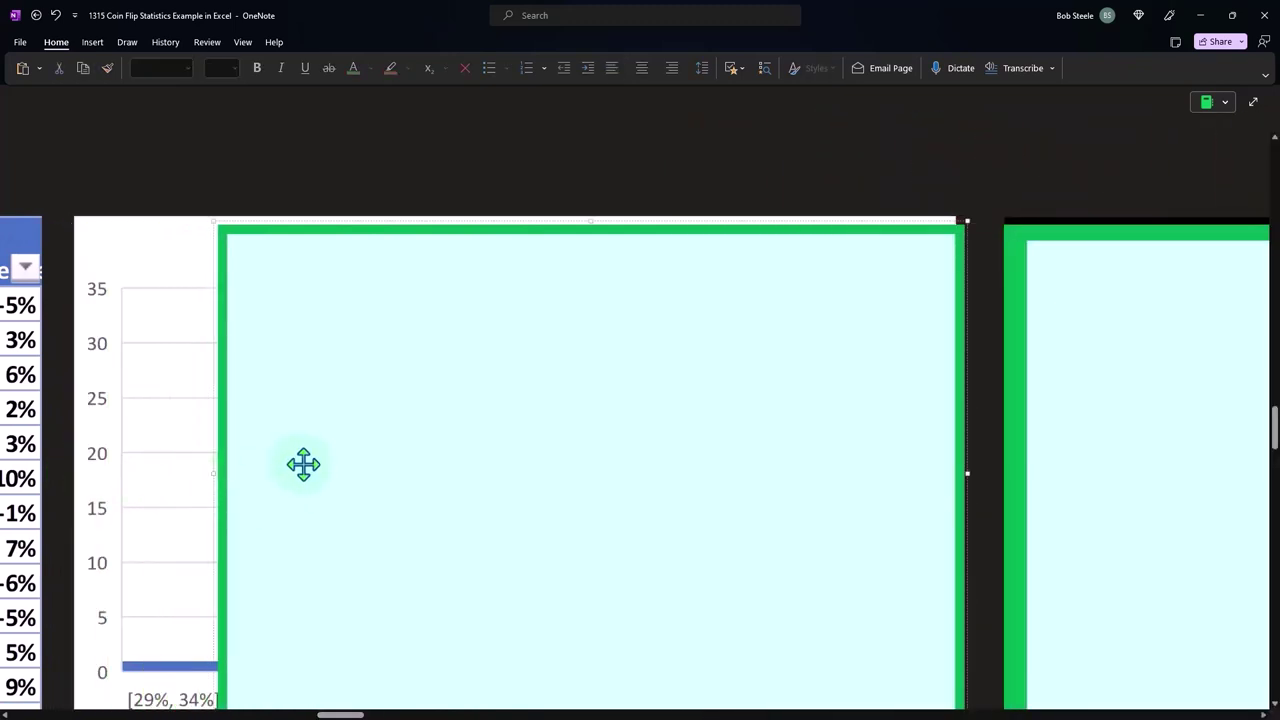
pyautogui.press('Delete')
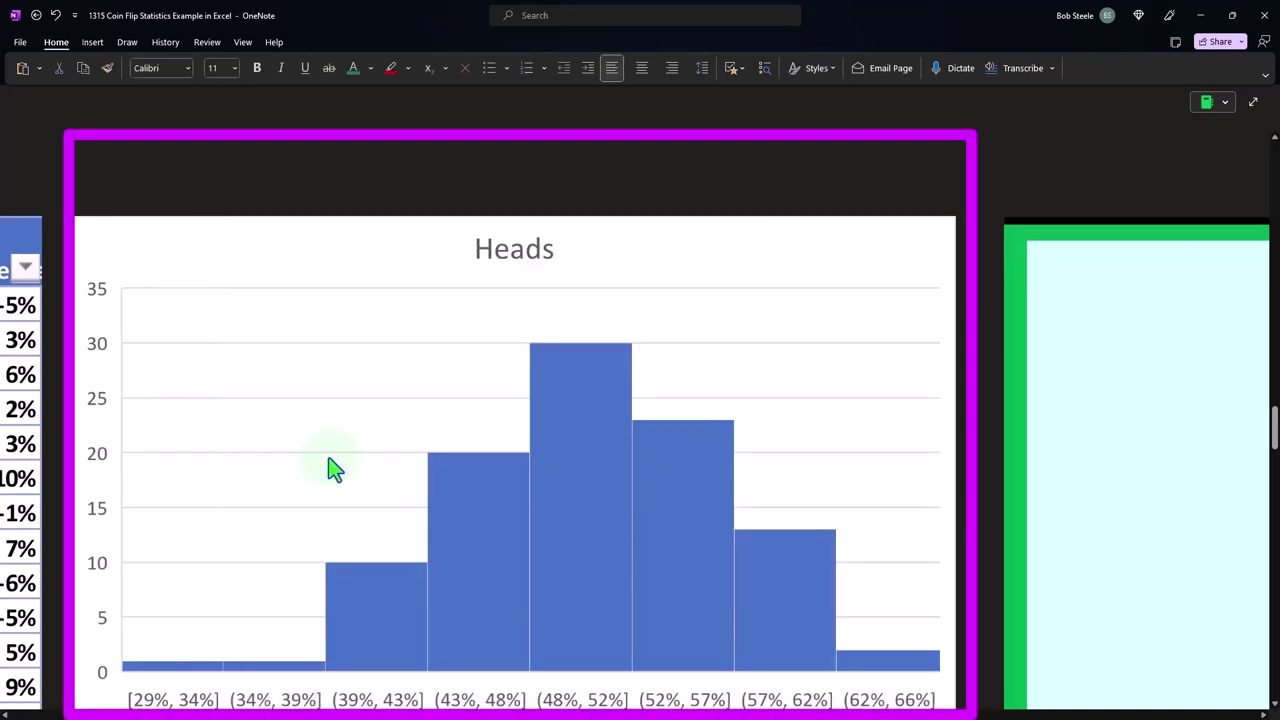
# Step: Scroll right and load the embedded Number/Test data table beside the Heads chart
pyautogui.scroll(-2, 331, 462)
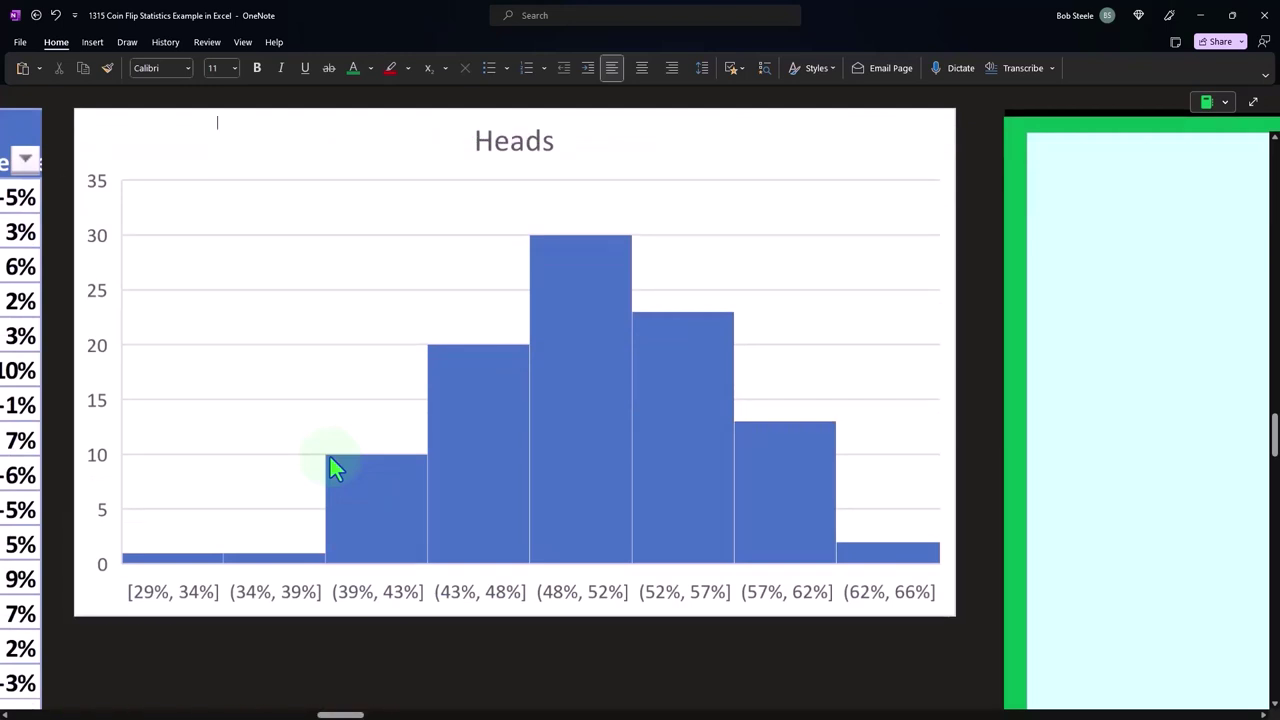
pyautogui.scroll(-2, 372, 555)
pyautogui.scroll(-3, 377, 633)
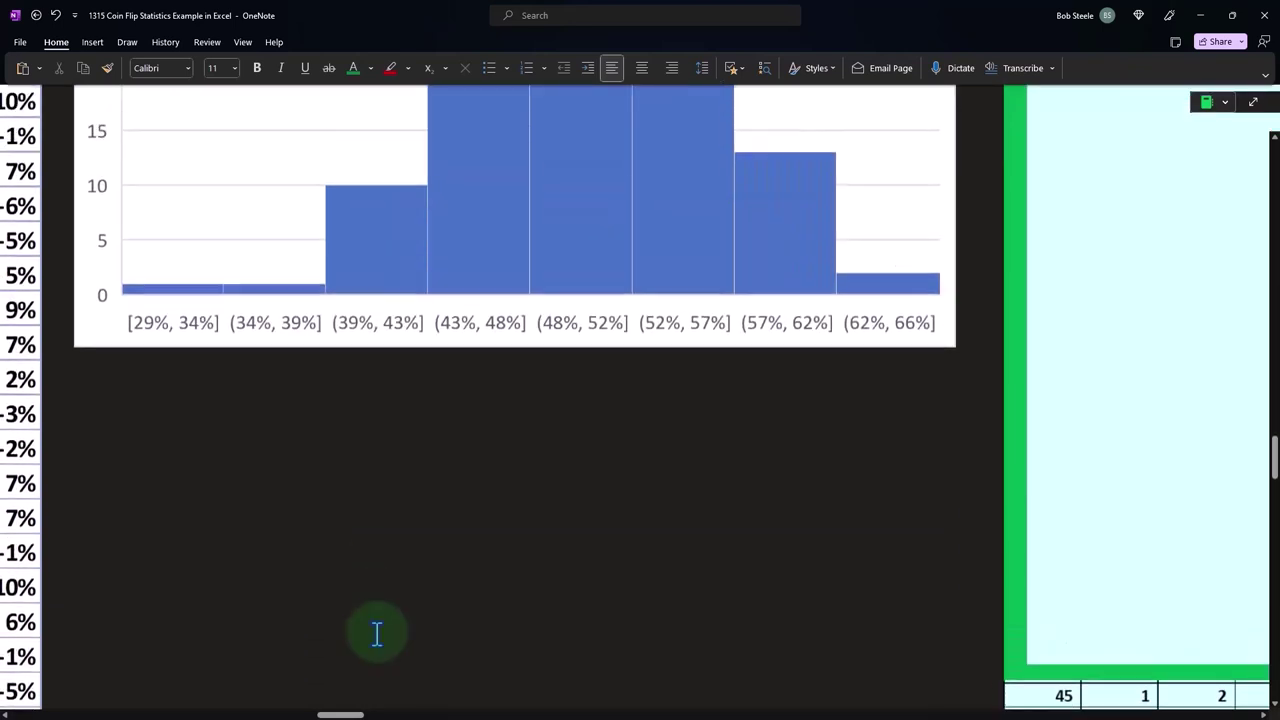
pyautogui.scroll(3, 377, 633)
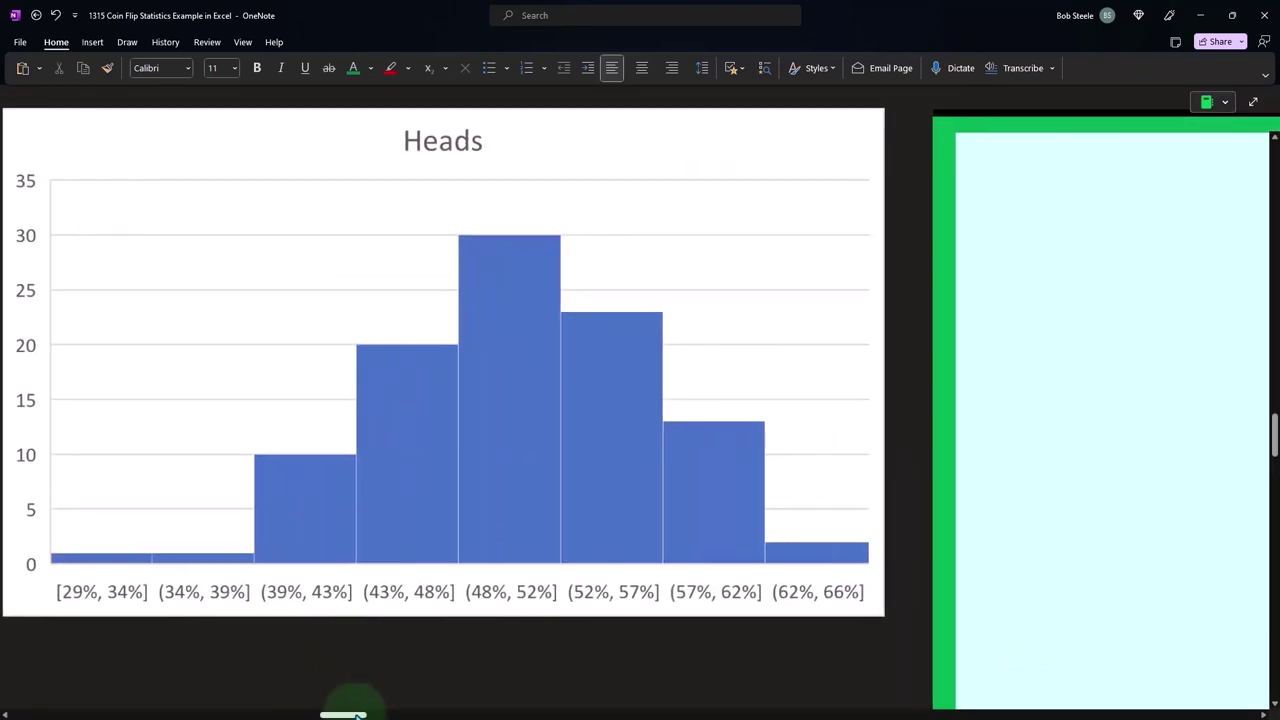
pyautogui.hscroll(5, 352, 716)
pyautogui.click(777, 367)
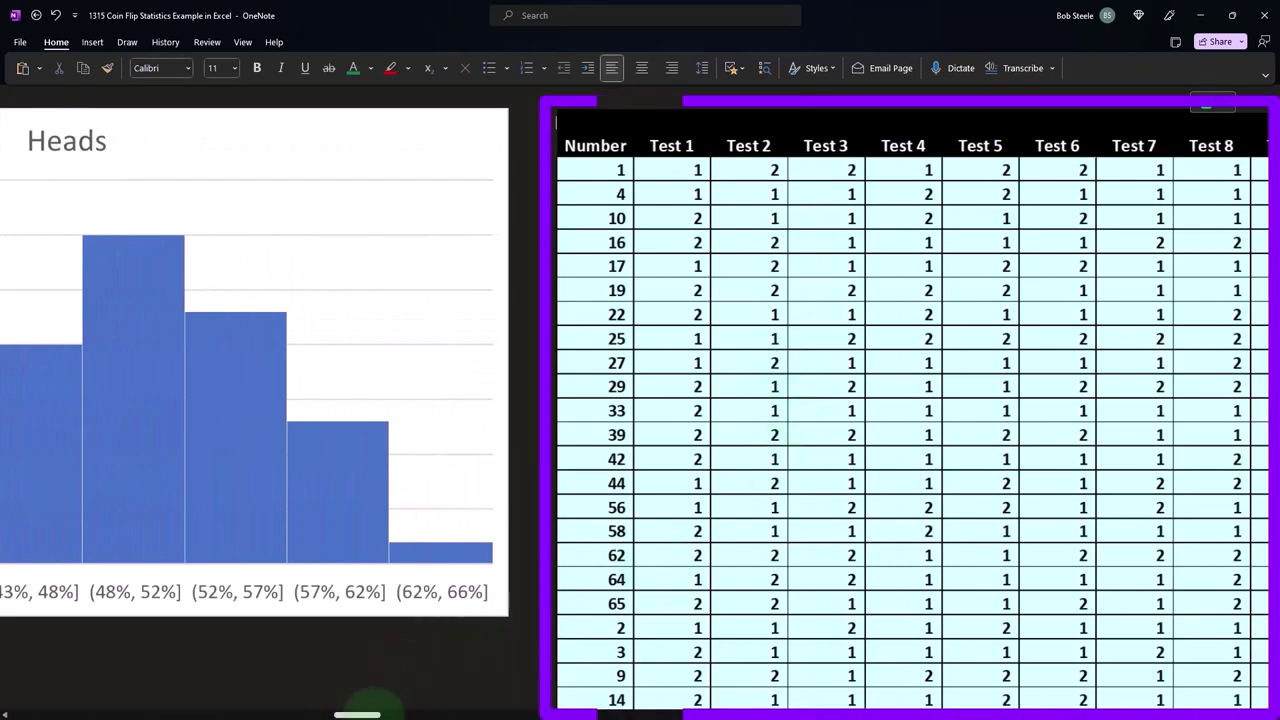
# Step: Scroll down to the Heads/Tails/% summary rows, then left to the % Heads/Expected/Difference table
pyautogui.moveTo(370, 714); pyautogui.dragTo(393, 716)
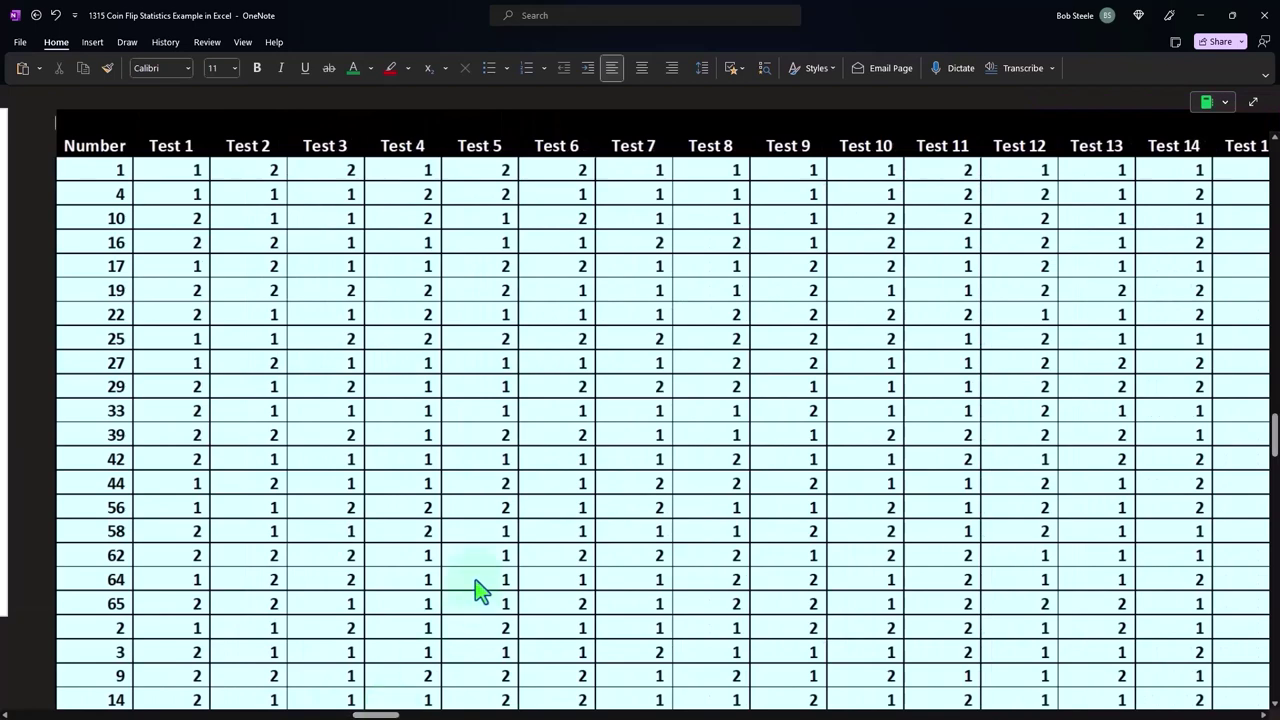
pyautogui.scroll(-3, 478, 590)
pyautogui.scroll(-5, 478, 590)
pyautogui.scroll(-4, 478, 590)
pyautogui.scroll(-5, 478, 590)
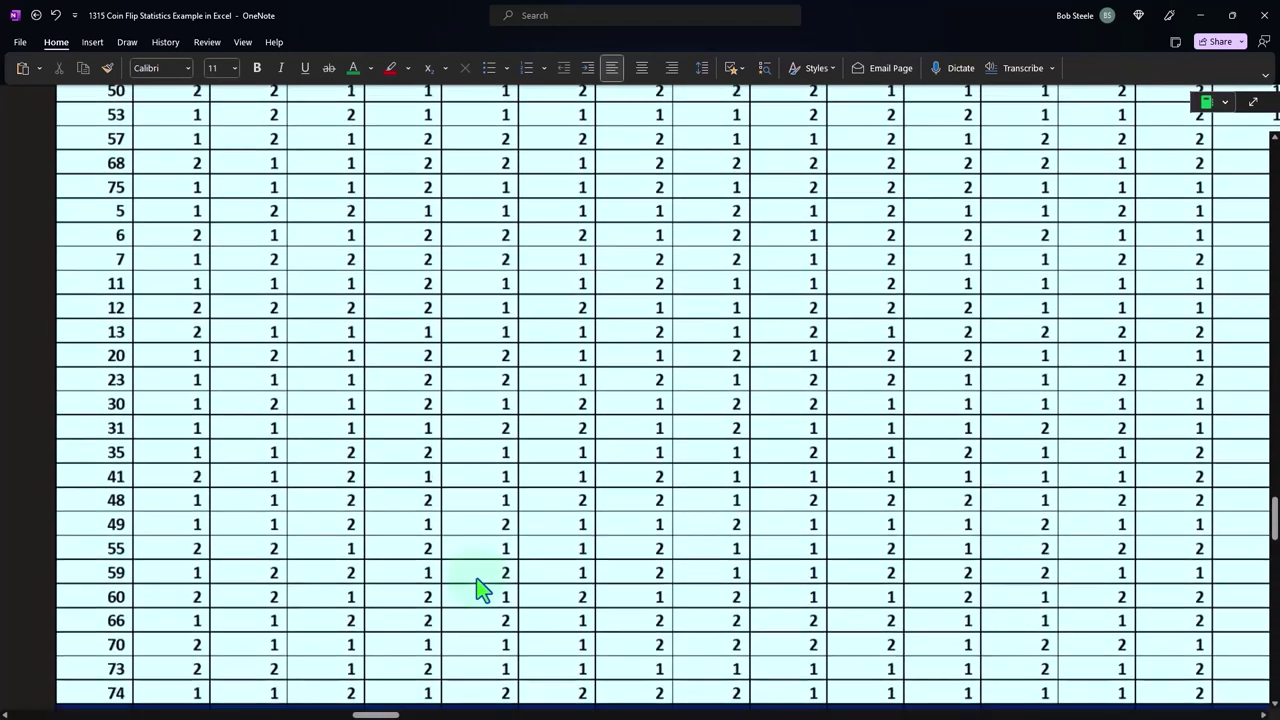
pyautogui.scroll(-4, 478, 590)
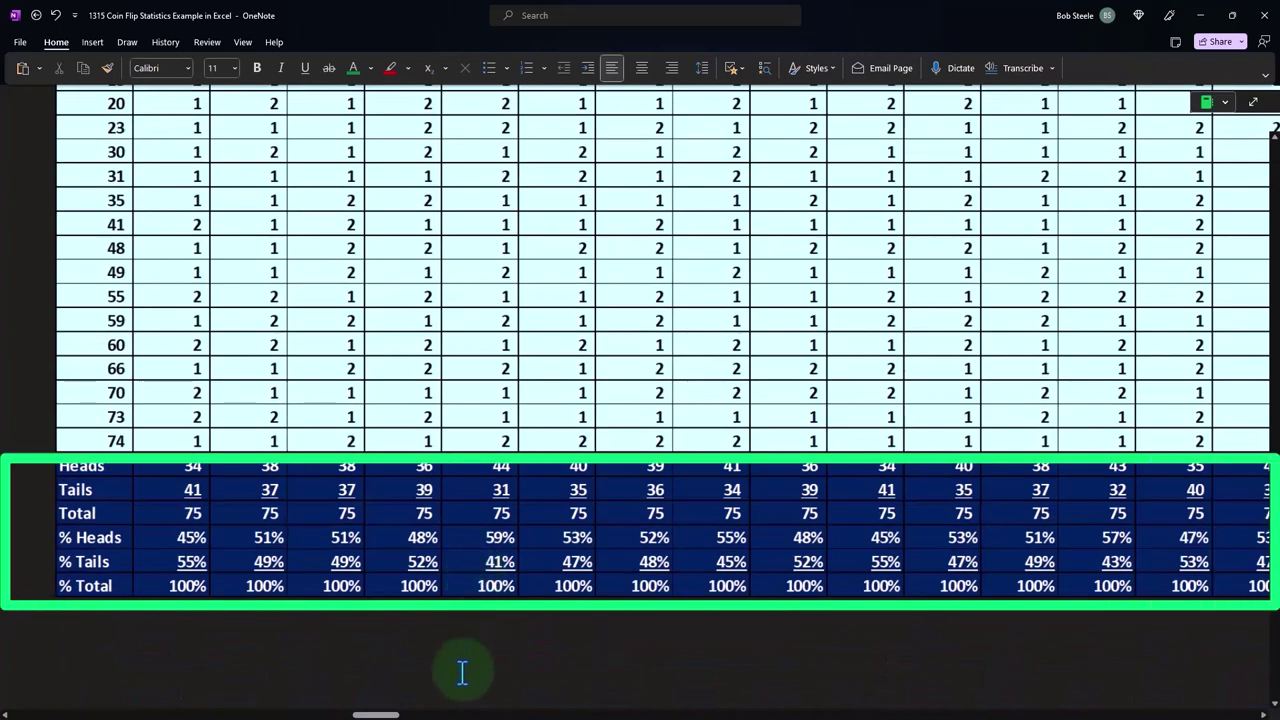
pyautogui.moveTo(385, 713)
pyautogui.mouseDown()
pyautogui.moveTo(145, 713)
pyautogui.moveTo(338, 716)
pyautogui.mouseUp()
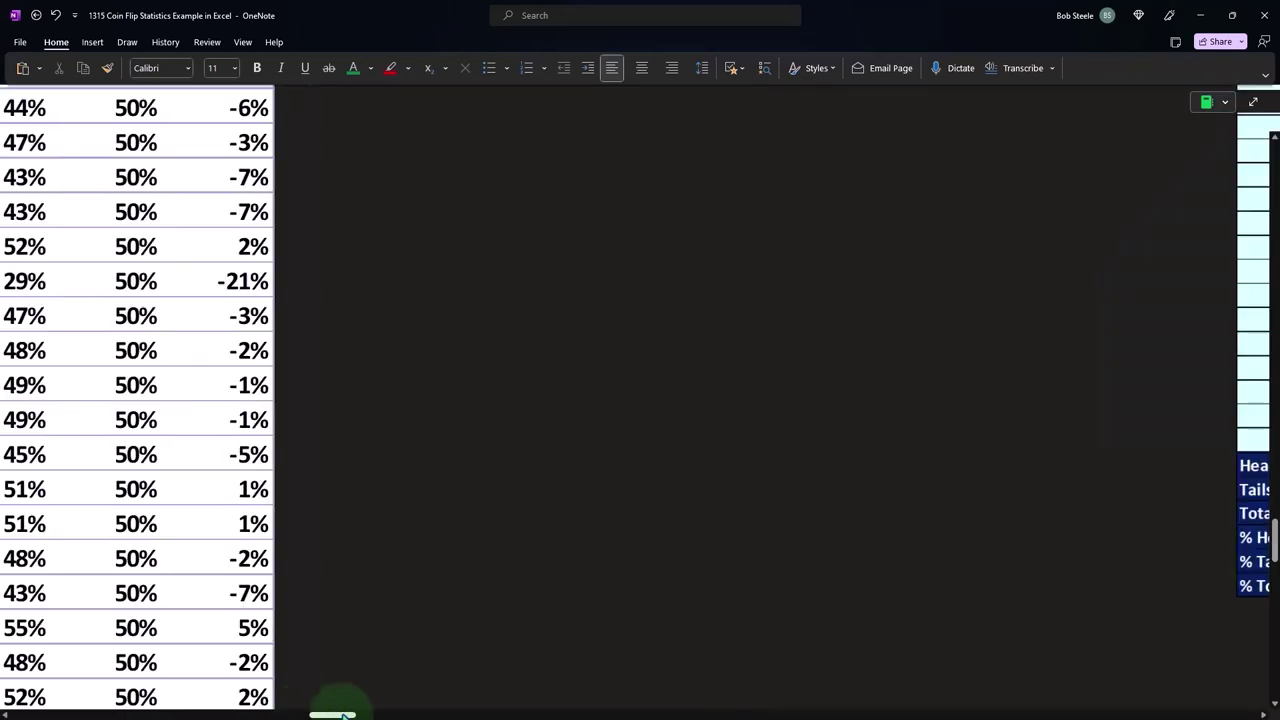
# Step: Scroll through the % Heads, Expected and Difference table and back to its header beside the Heads chart
pyautogui.scroll(5, 310, 570)
pyautogui.scroll(5, 310, 570)
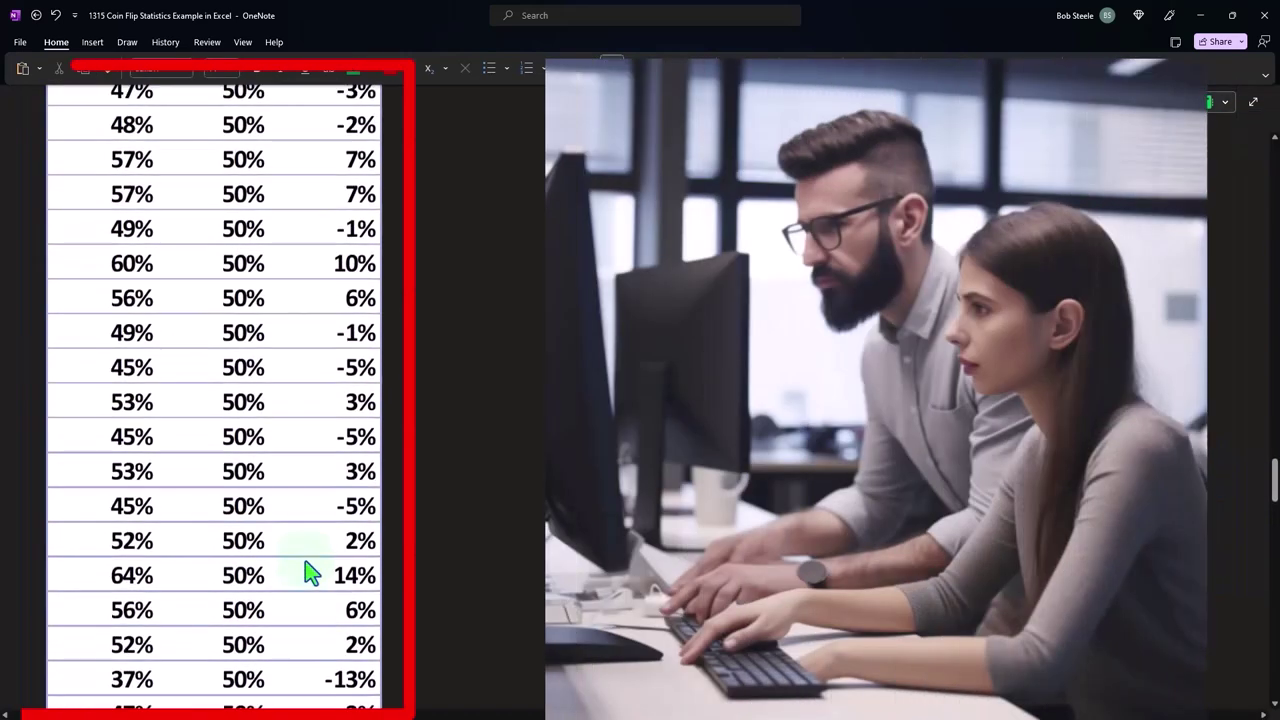
pyautogui.scroll(5, 310, 570)
pyautogui.scroll(5, 310, 570)
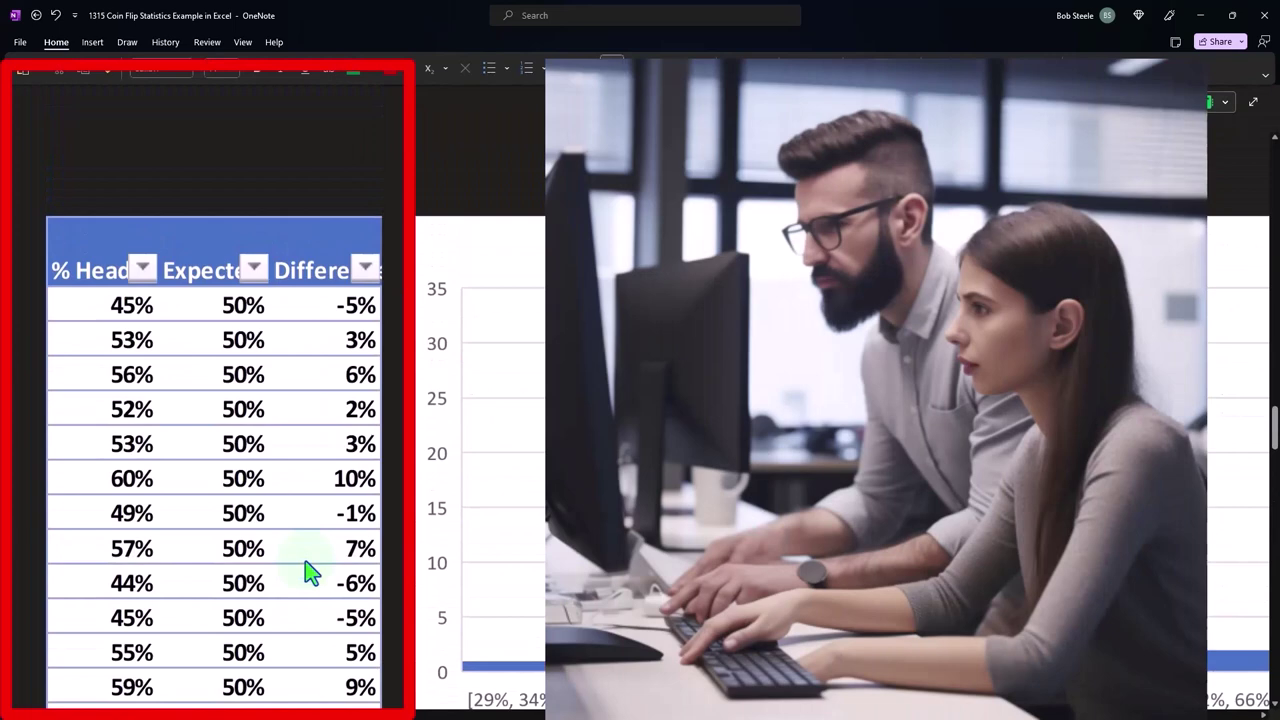
pyautogui.scroll(-5, 384, 424)
pyautogui.scroll(-5, 395, 440)
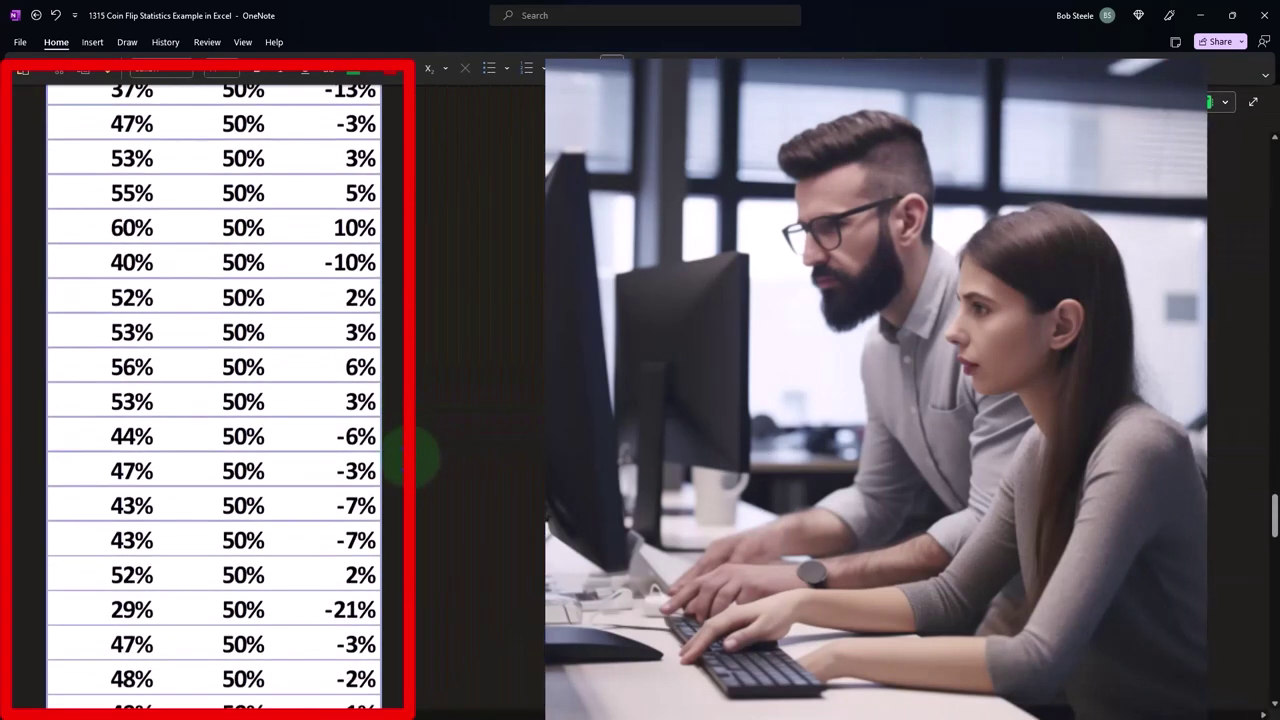
pyautogui.scroll(-5, 400, 450)
pyautogui.scroll(-5, 409, 460)
pyautogui.scroll(-4, 409, 460)
pyautogui.scroll(-3, 400, 560)
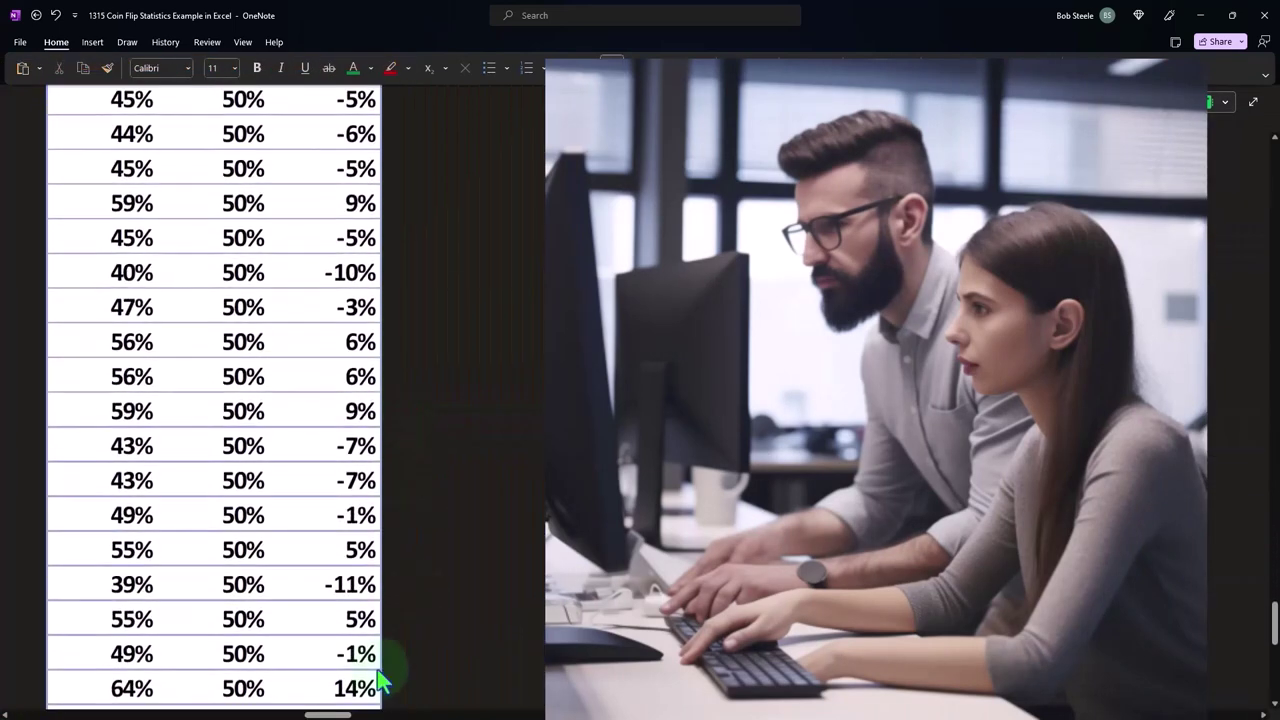
pyautogui.moveTo(330, 715); pyautogui.dragTo(345, 715)
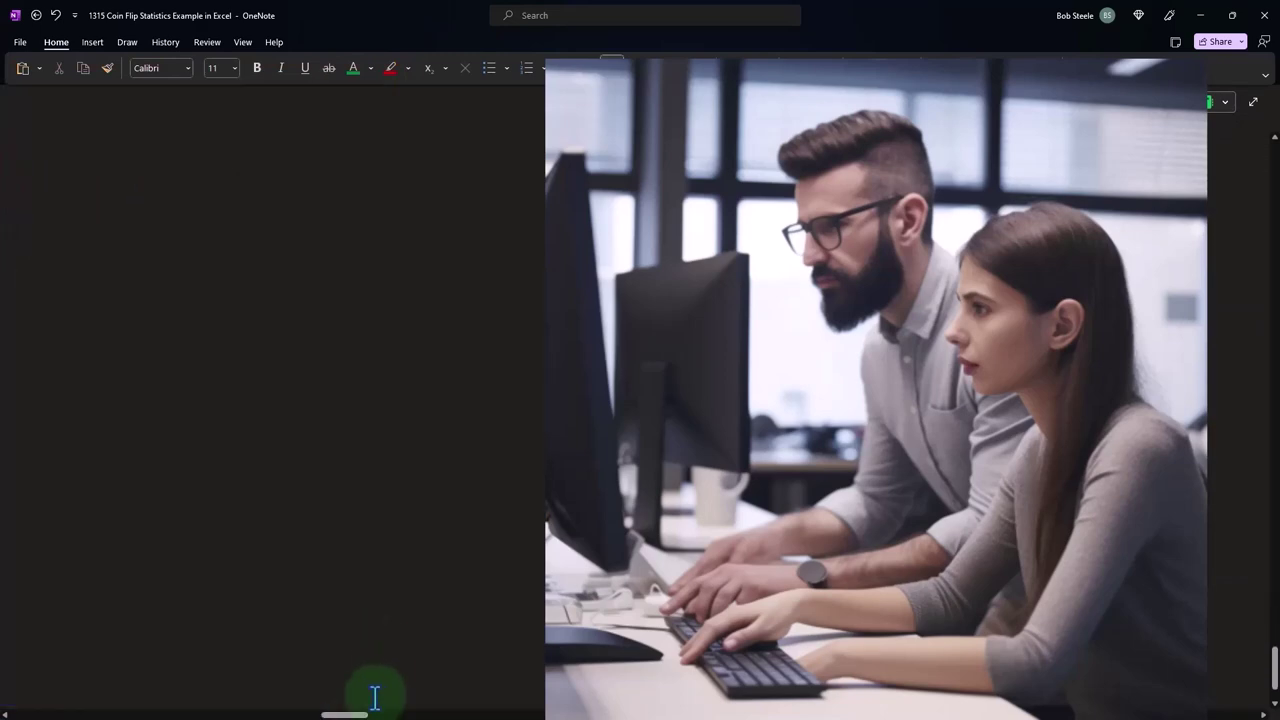
pyautogui.scroll(-3, 351, 620)
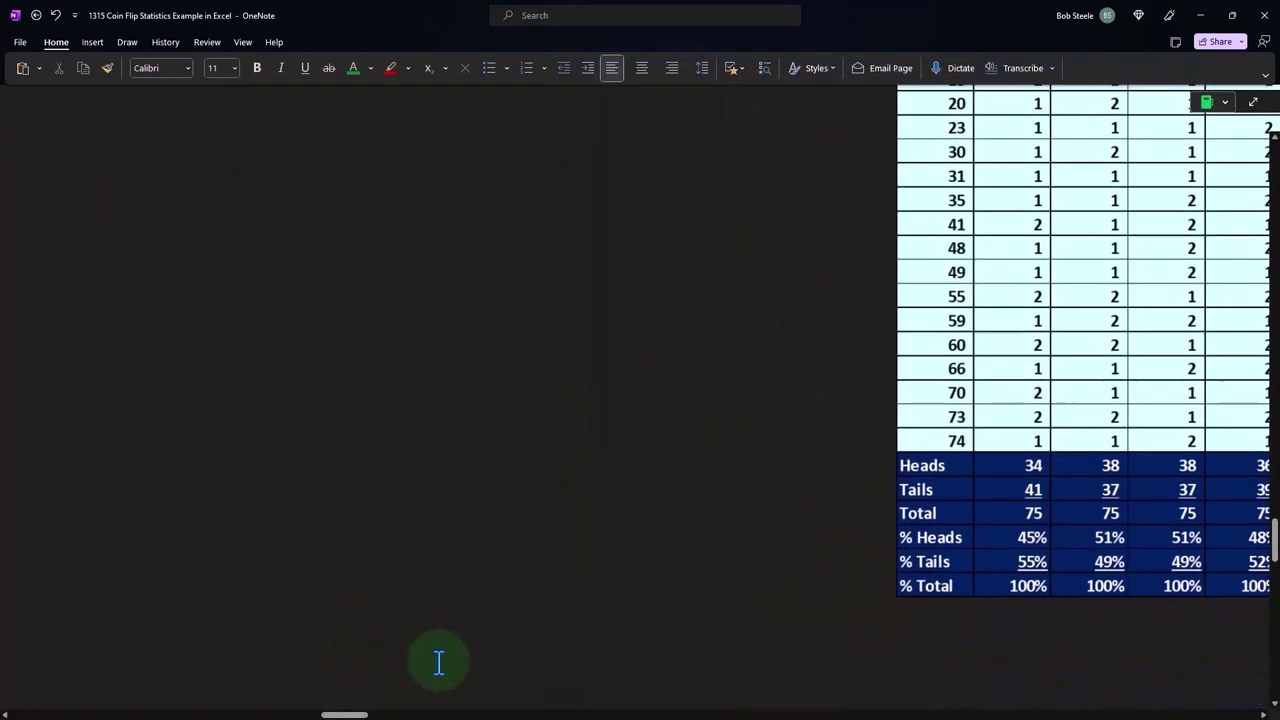
pyautogui.moveTo(362, 714); pyautogui.dragTo(387, 714)
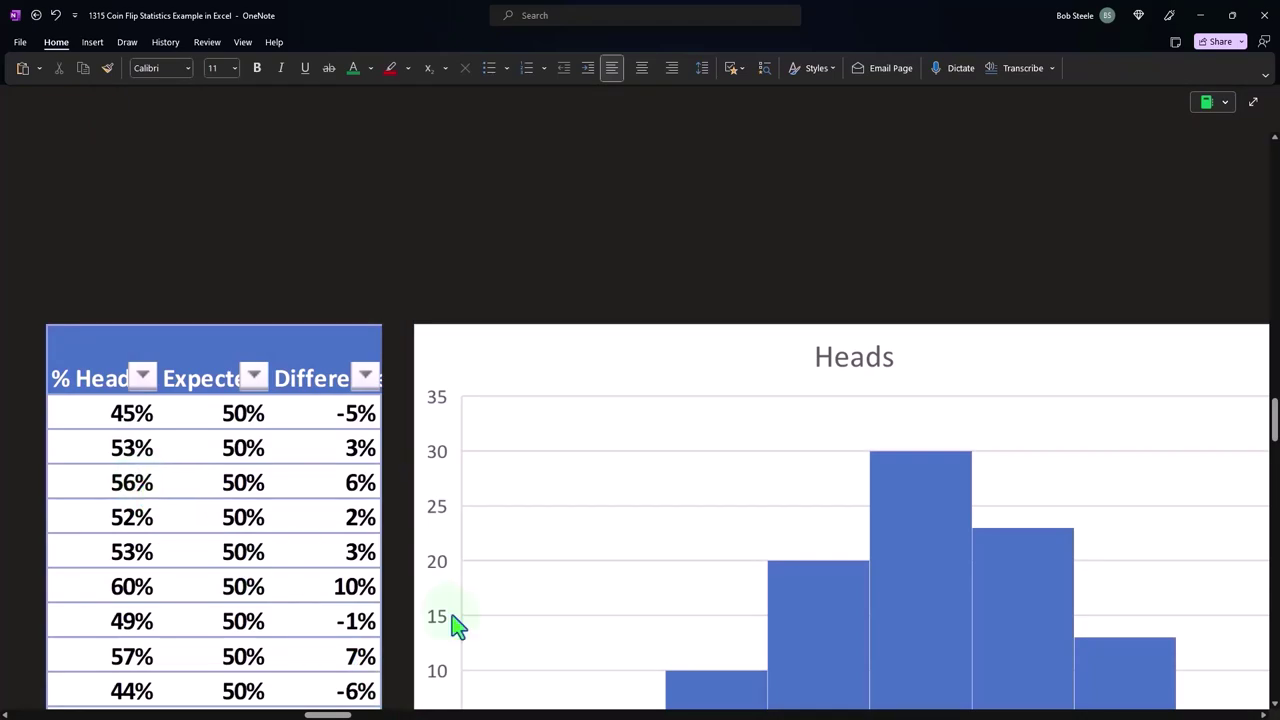
# Step: Scroll down to the summary rows and across to Test 100 (46 Heads, 29 Tails, 61%/39%)
pyautogui.hscroll(10, 345, 714)
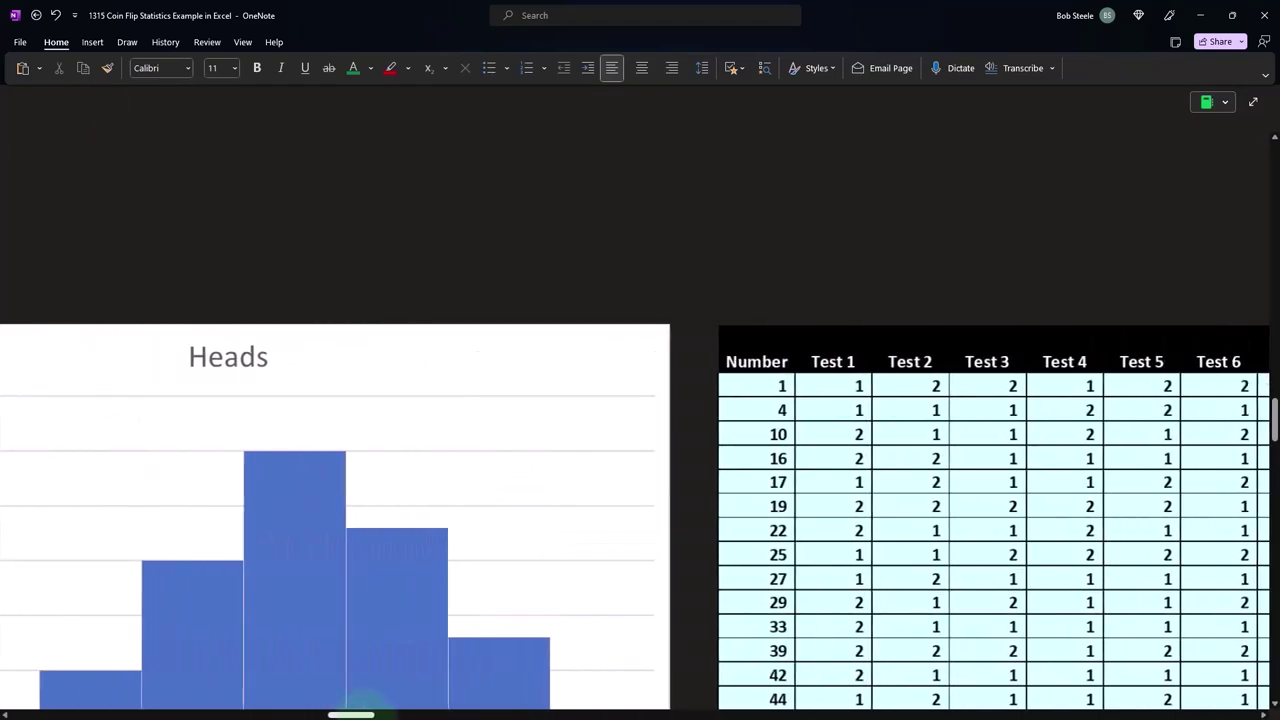
pyautogui.scroll(-5, 598, 555)
pyautogui.scroll(-5, 598, 555)
pyautogui.scroll(-4, 598, 555)
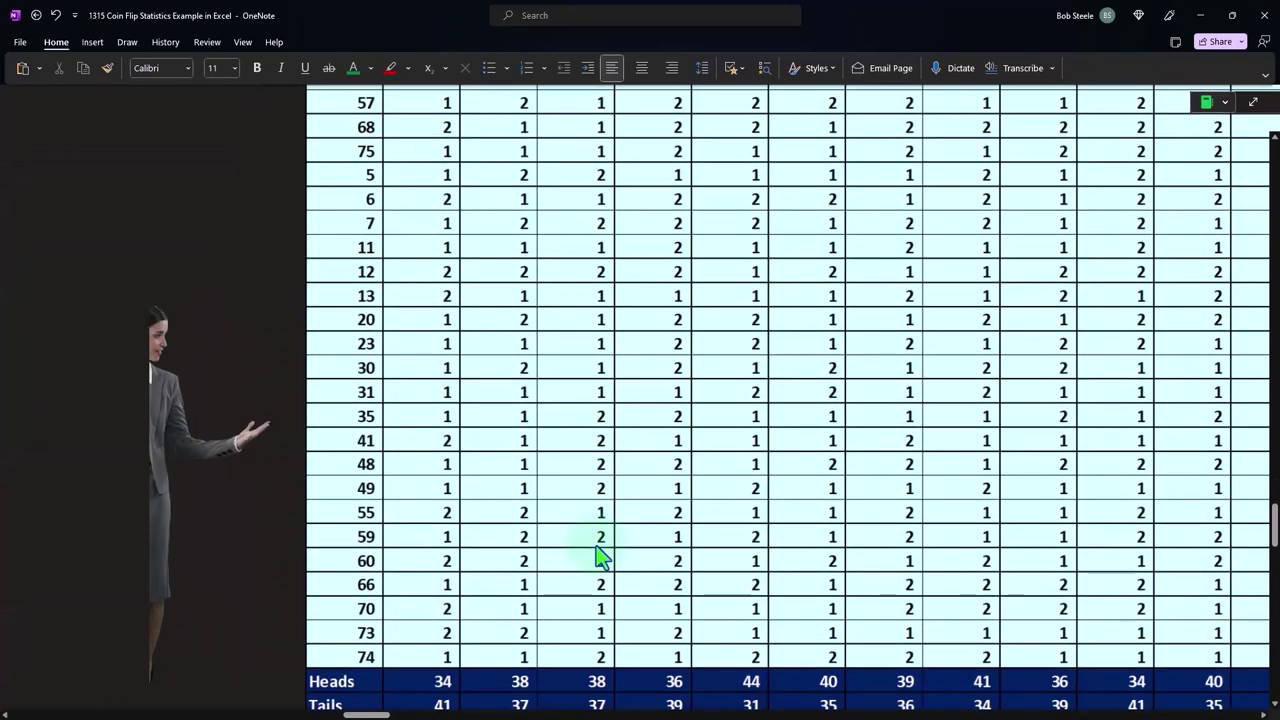
pyautogui.scroll(-2, 598, 557)
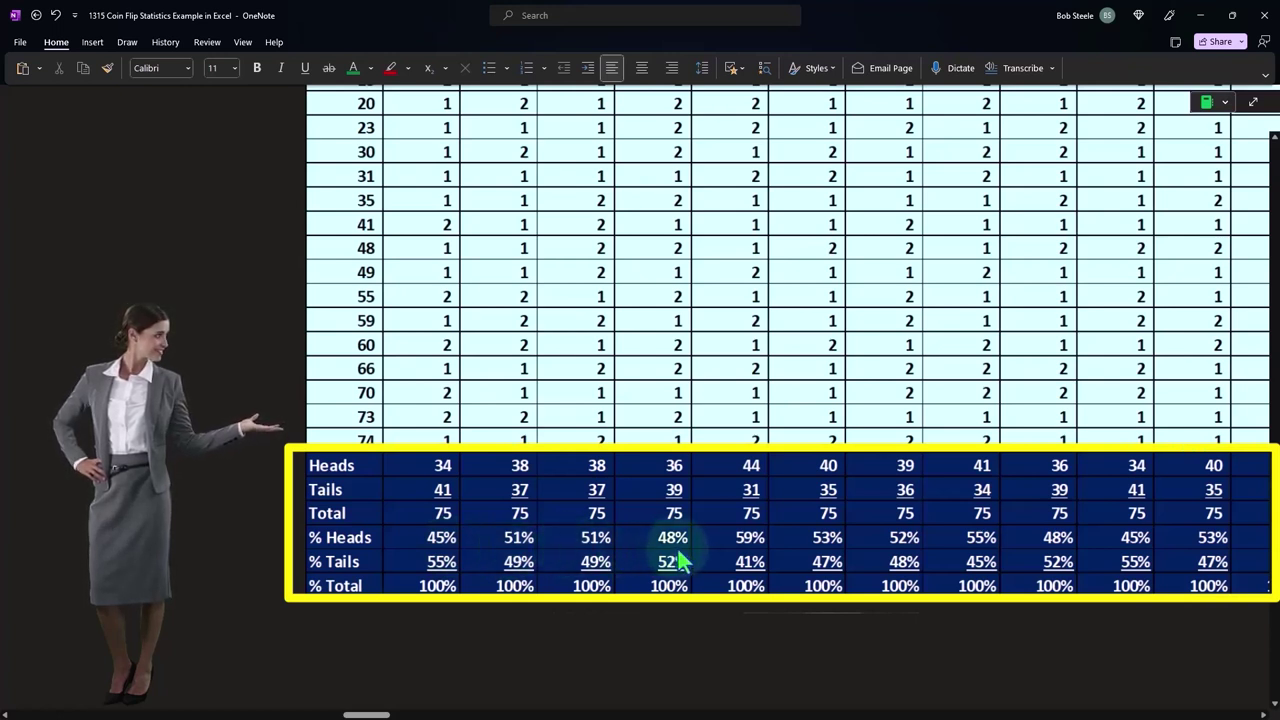
pyautogui.moveTo(372, 715); pyautogui.dragTo(388, 716)
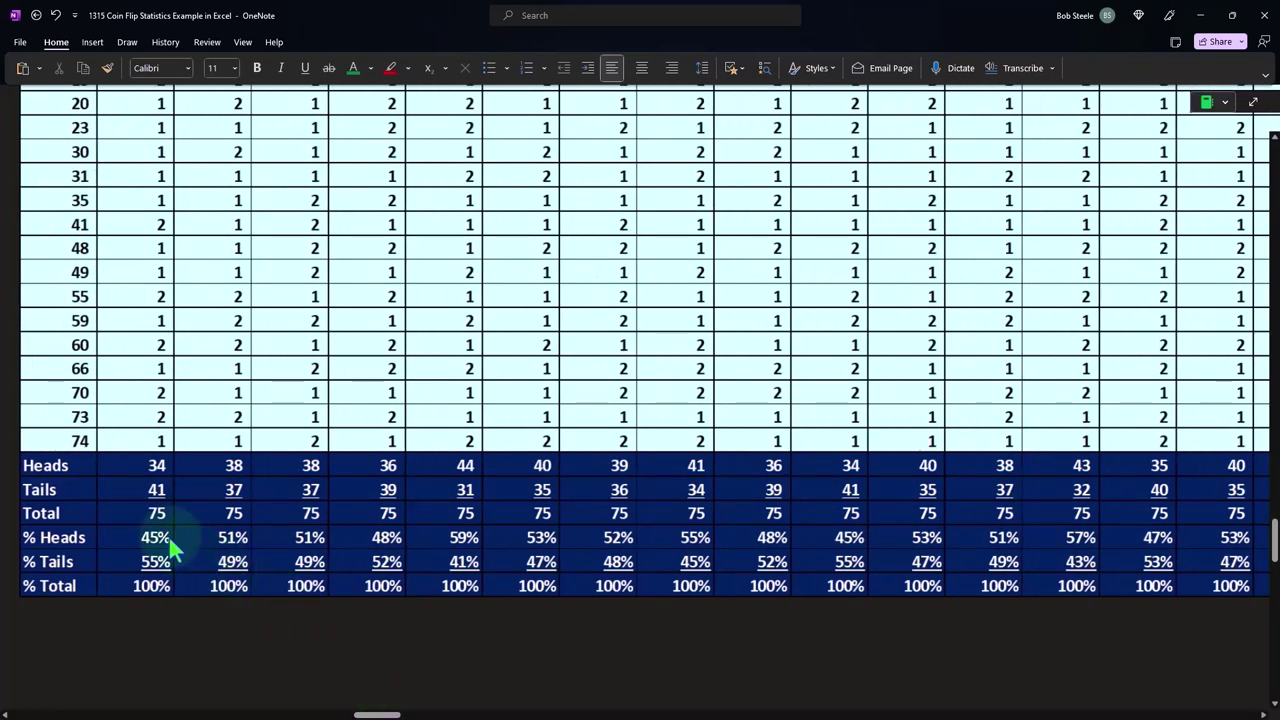
pyautogui.moveTo(388, 714); pyautogui.dragTo(680, 716)
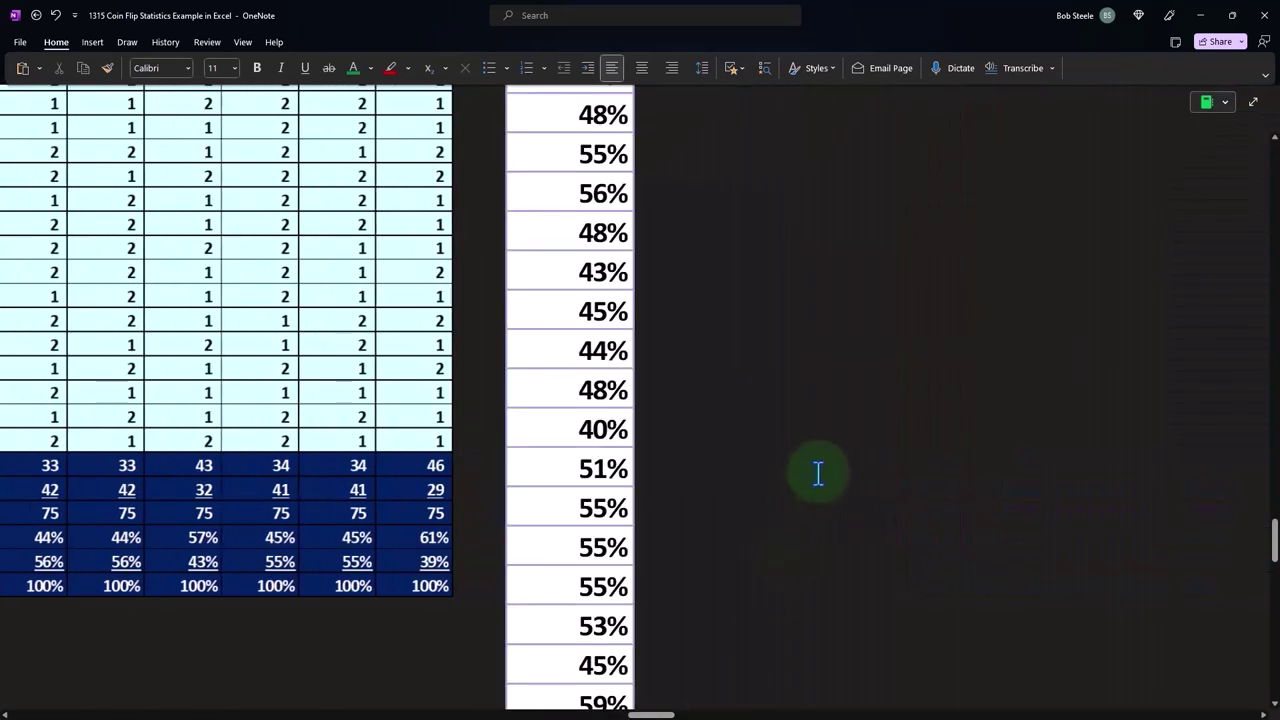
# Step: Scroll up to the % Heads column header (45%, 51%, 51%, 48%) and load the embedded object to its right
pyautogui.scroll(3, 815, 468)
pyautogui.scroll(3, 815, 468)
pyautogui.scroll(3, 815, 468)
pyautogui.scroll(2, 815, 468)
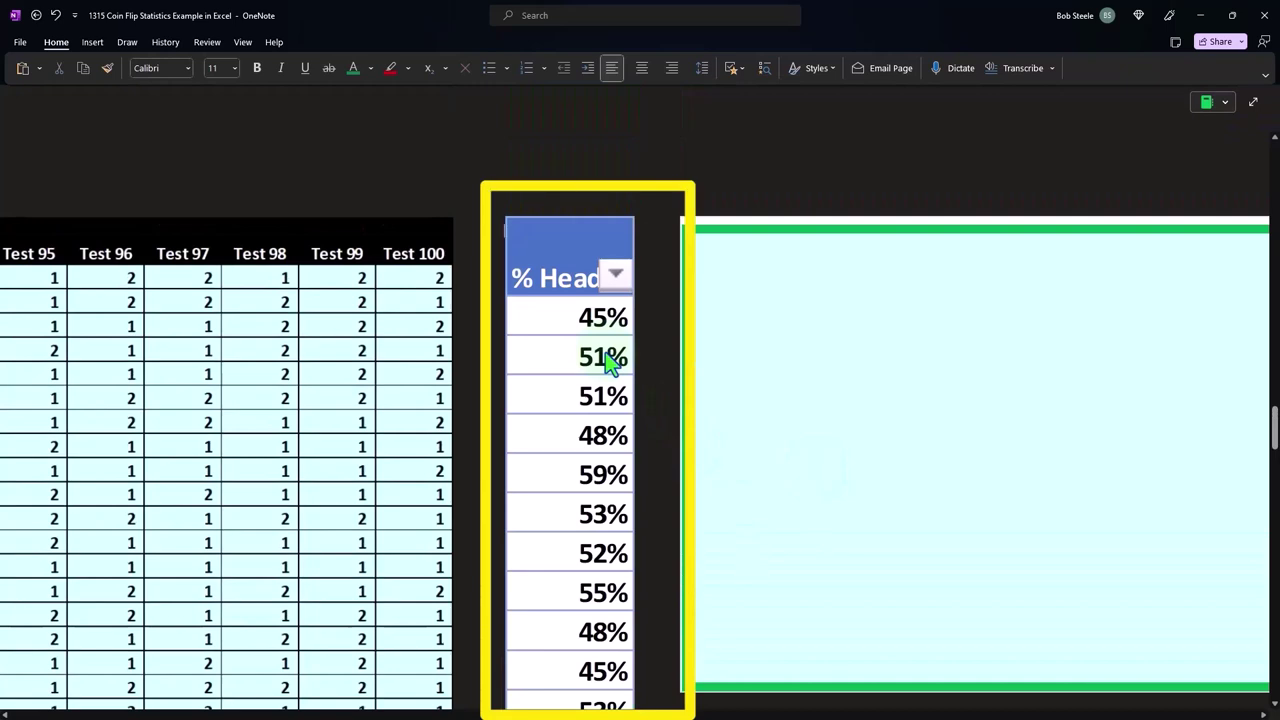
pyautogui.scroll(-2, 580, 372)
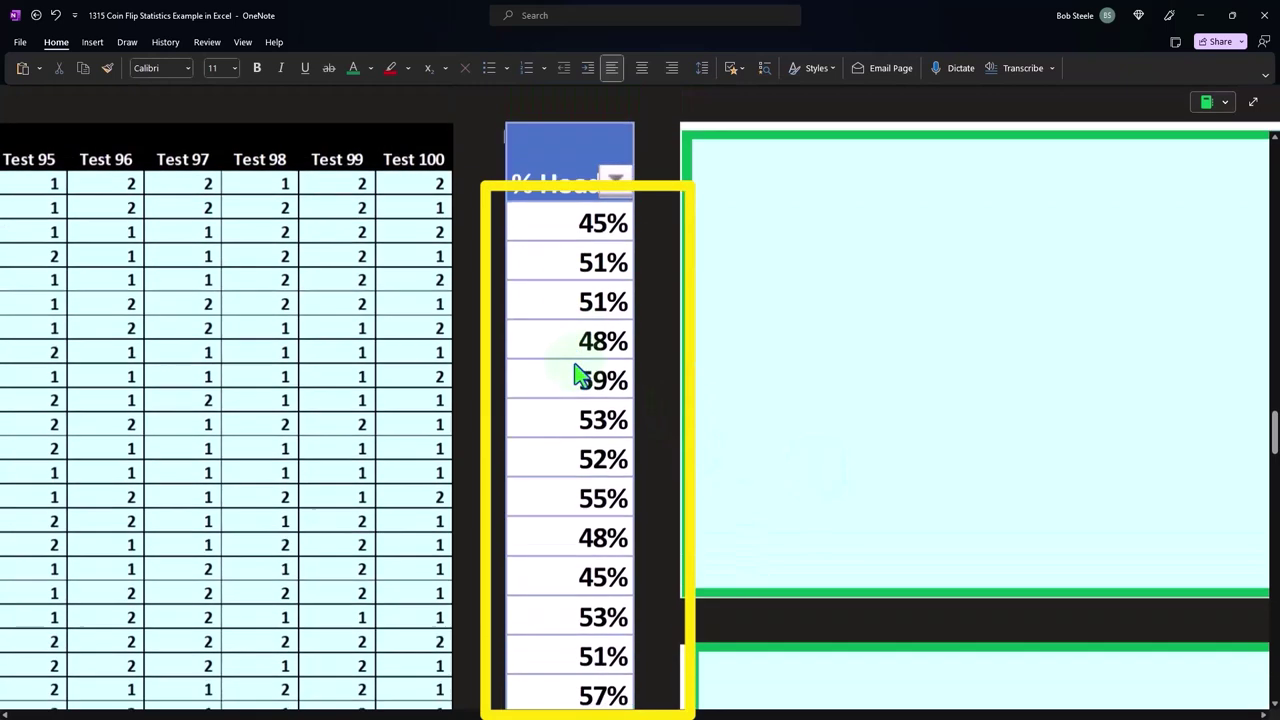
pyautogui.click(781, 260)
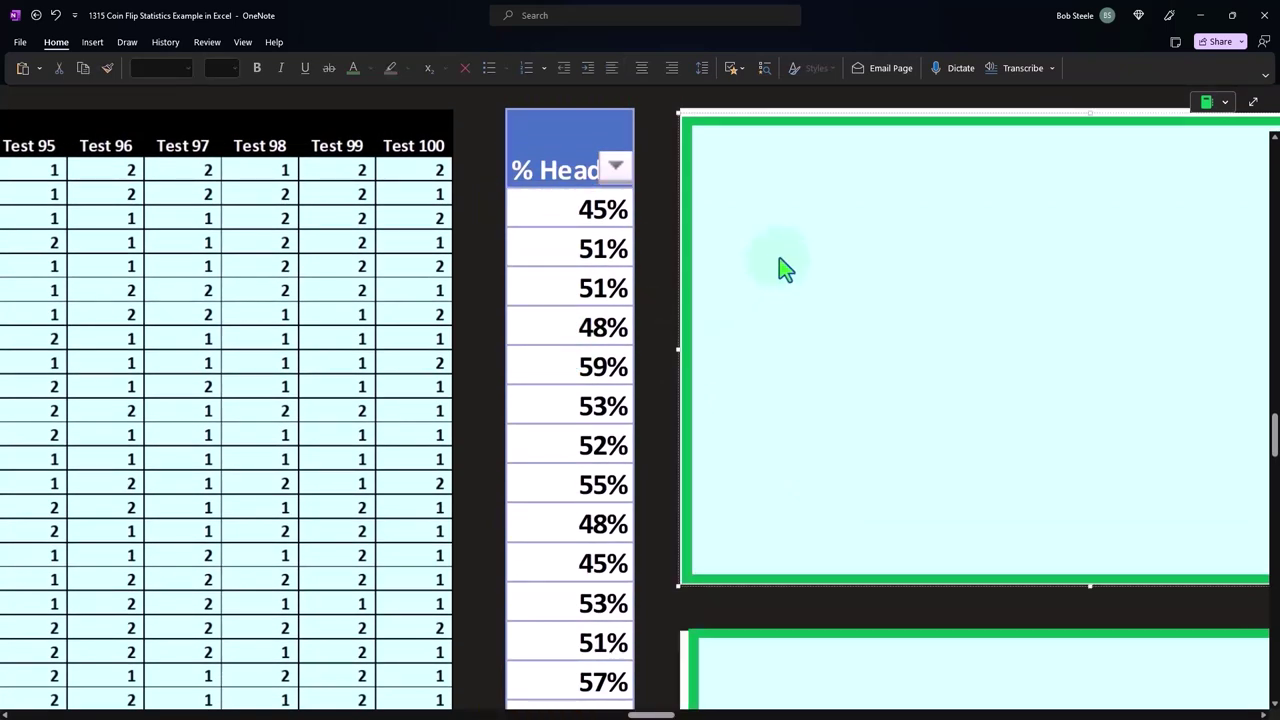
# Step: Pan right and load the Heads 2 histogram below the Heads 1 chart
pyautogui.hscroll(1, 650, 705)
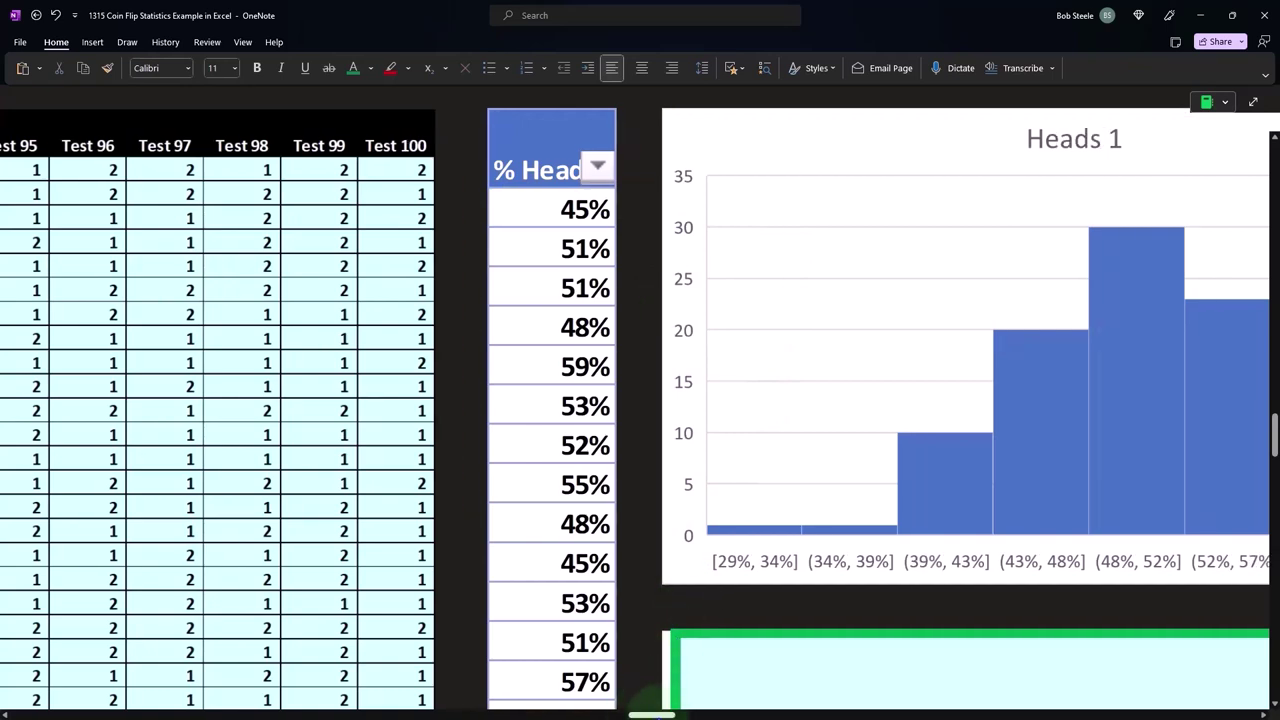
pyautogui.hscroll(2, 650, 705)
pyautogui.hscroll(2, 650, 705)
pyautogui.hscroll(4, 650, 705)
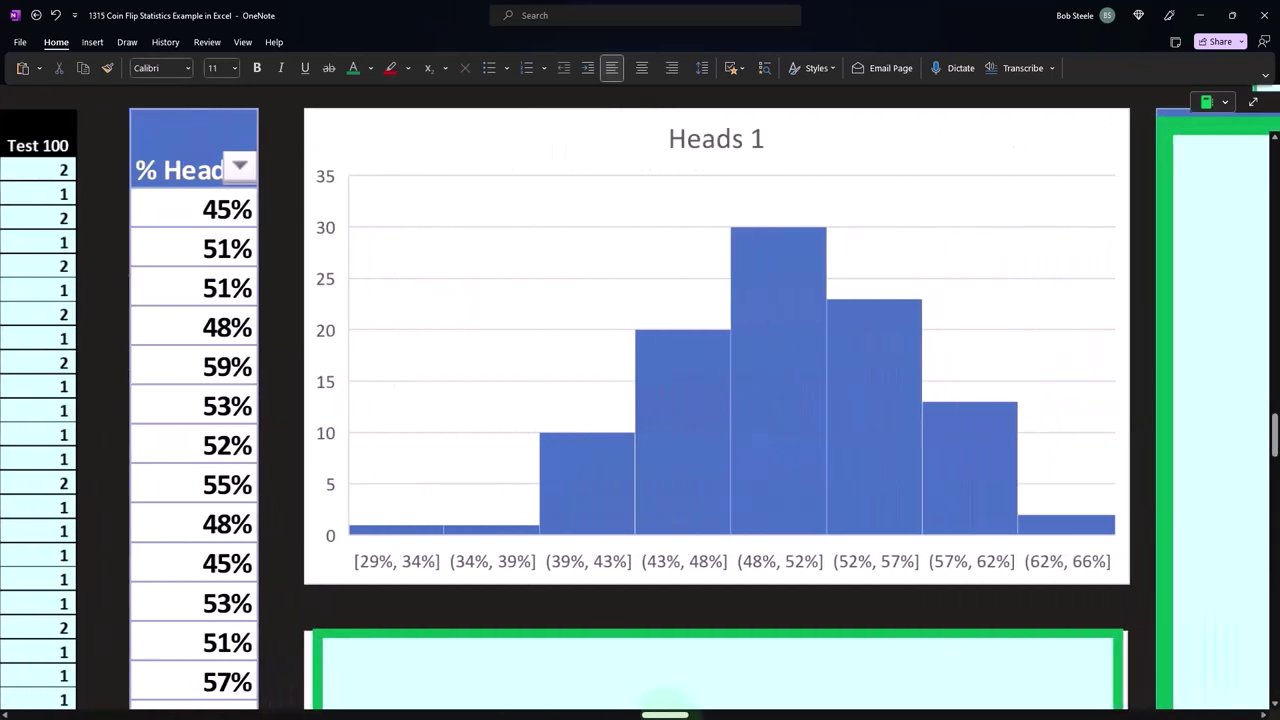
pyautogui.scroll(-4, 652, 545)
pyautogui.click(652, 545)
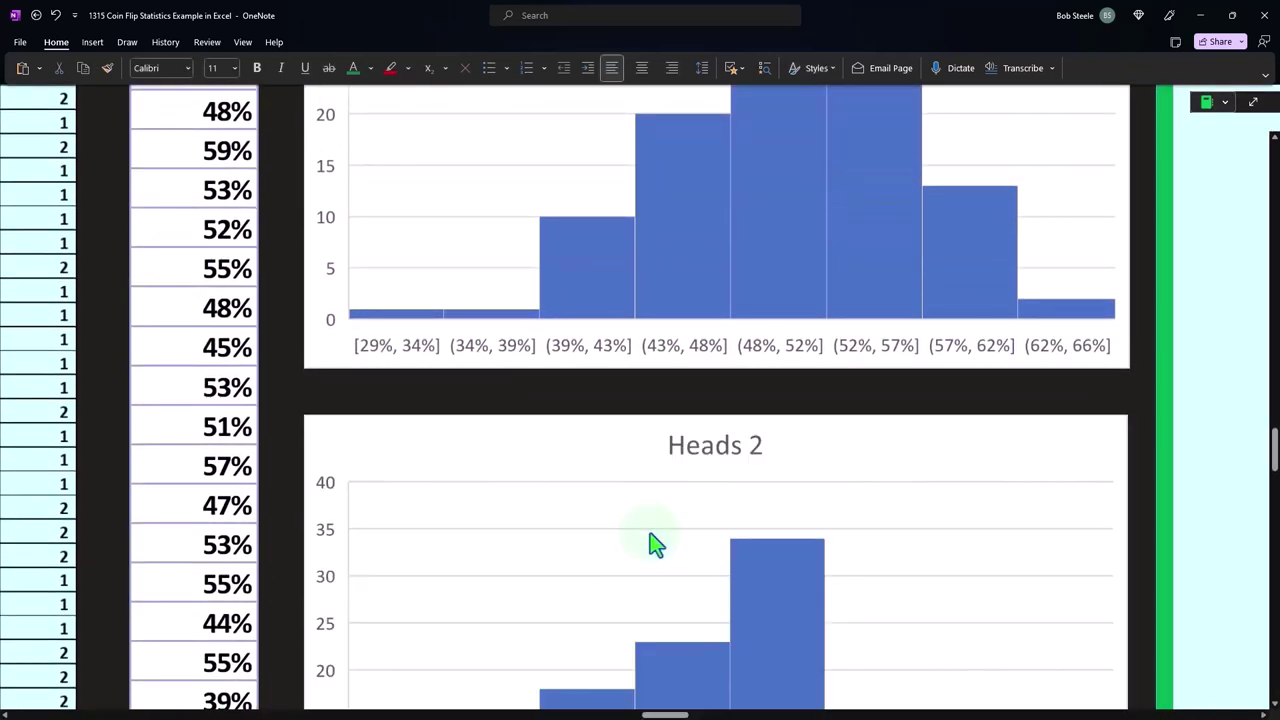
# Step: Review both histograms, then pan right and activate the large embedded object beside the charts
pyautogui.scroll(4, 652, 545)
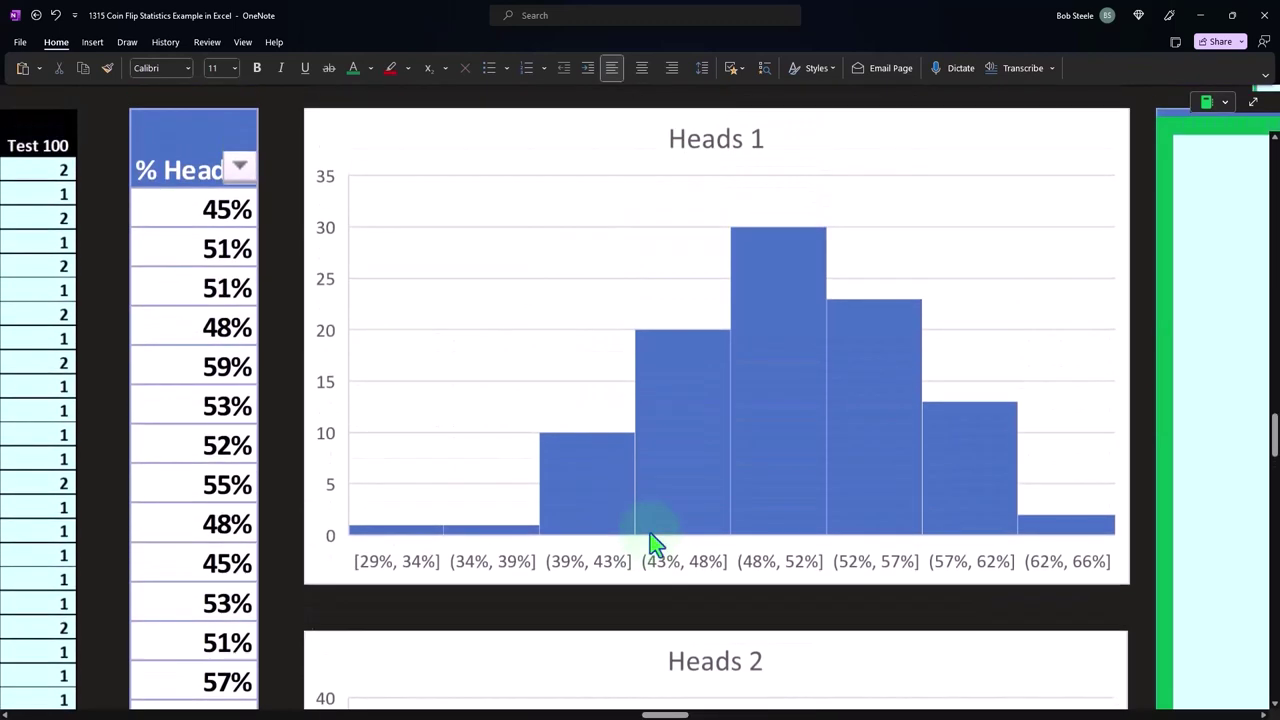
pyautogui.scroll(-8, 650, 545)
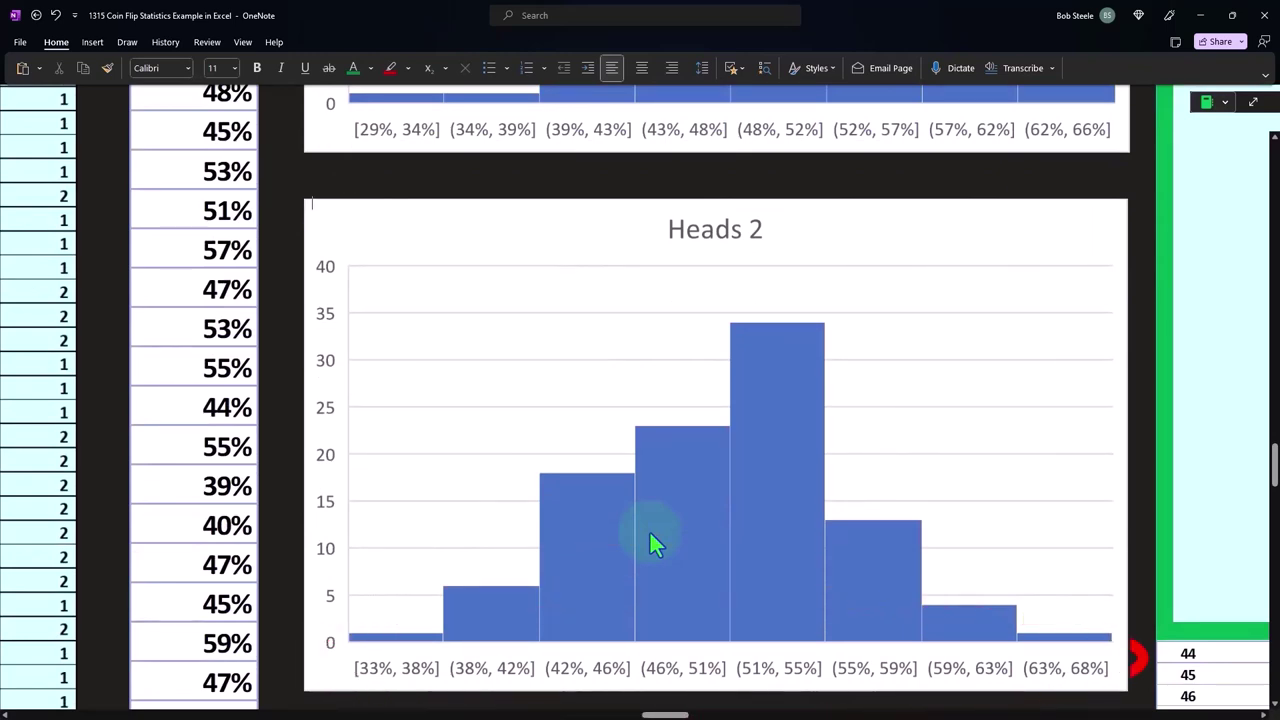
pyautogui.scroll(2, 649, 540)
pyautogui.scroll(4, 649, 540)
pyautogui.scroll(4, 655, 545)
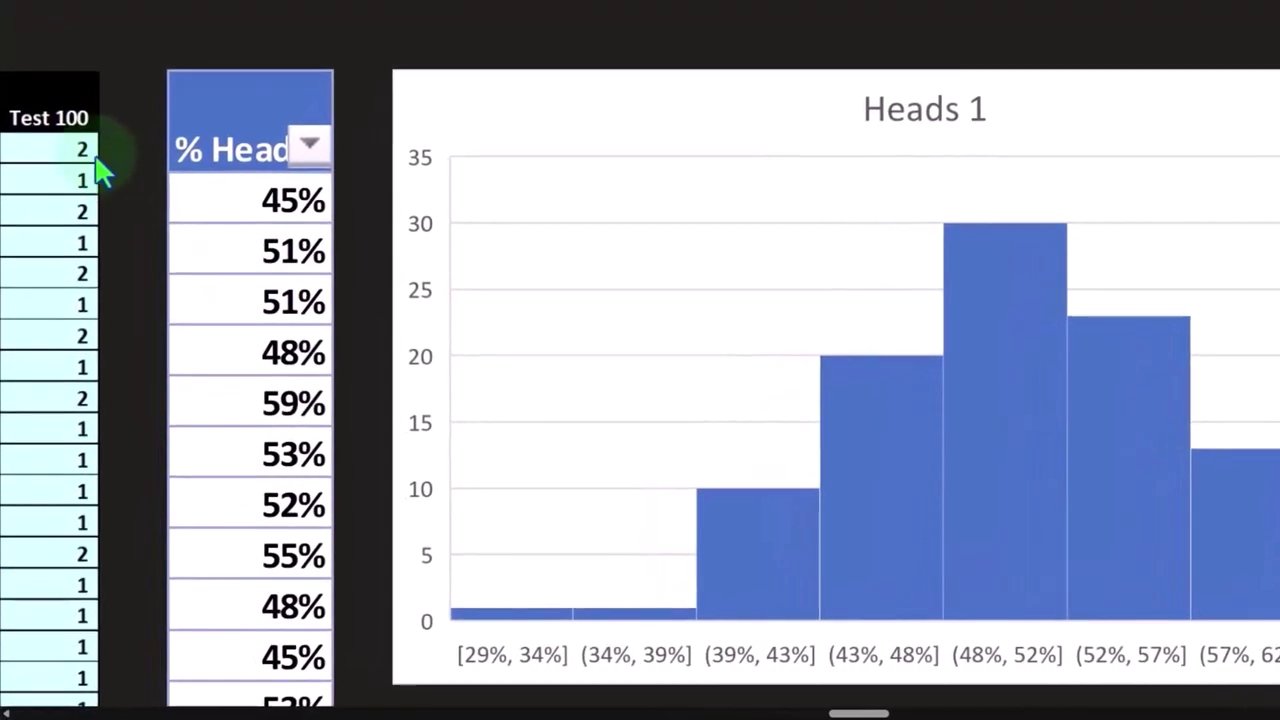
pyautogui.scroll(-3, 505, 550)
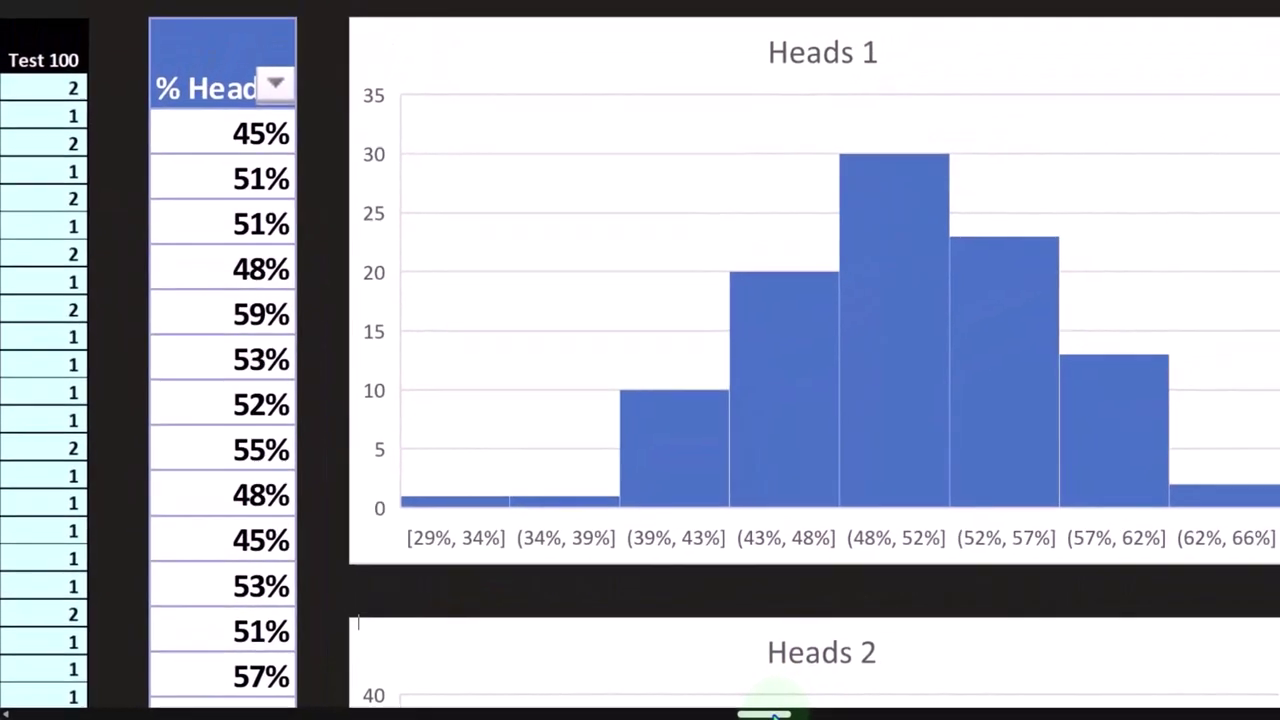
pyautogui.moveTo(830, 712)
pyautogui.mouseDown()
pyautogui.moveTo(700, 714)
pyautogui.moveTo(711, 716)
pyautogui.mouseUp()
pyautogui.scroll(2, 697, 597)
pyautogui.click(795, 527)
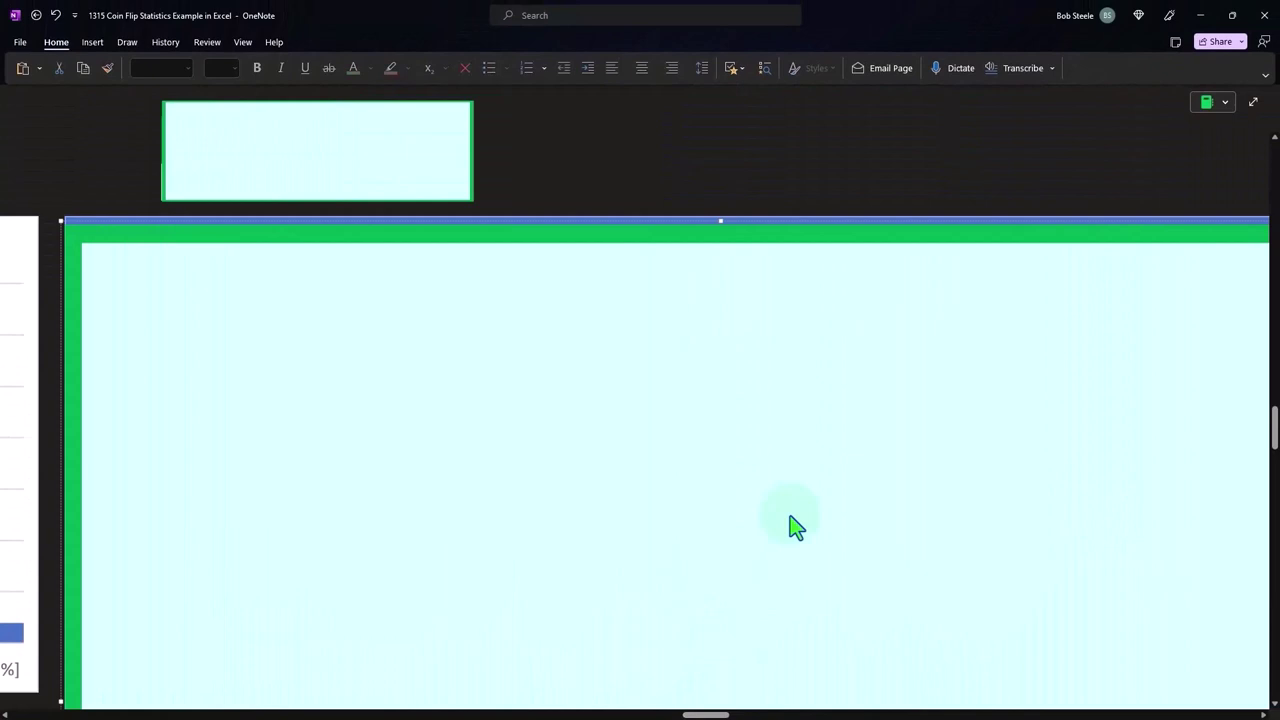
# Step: Select the embedded coin-flip sheet and drag its bottom edge down to reveal the Tests header and rows
pyautogui.click(436, 186)
pyautogui.click(735, 221)
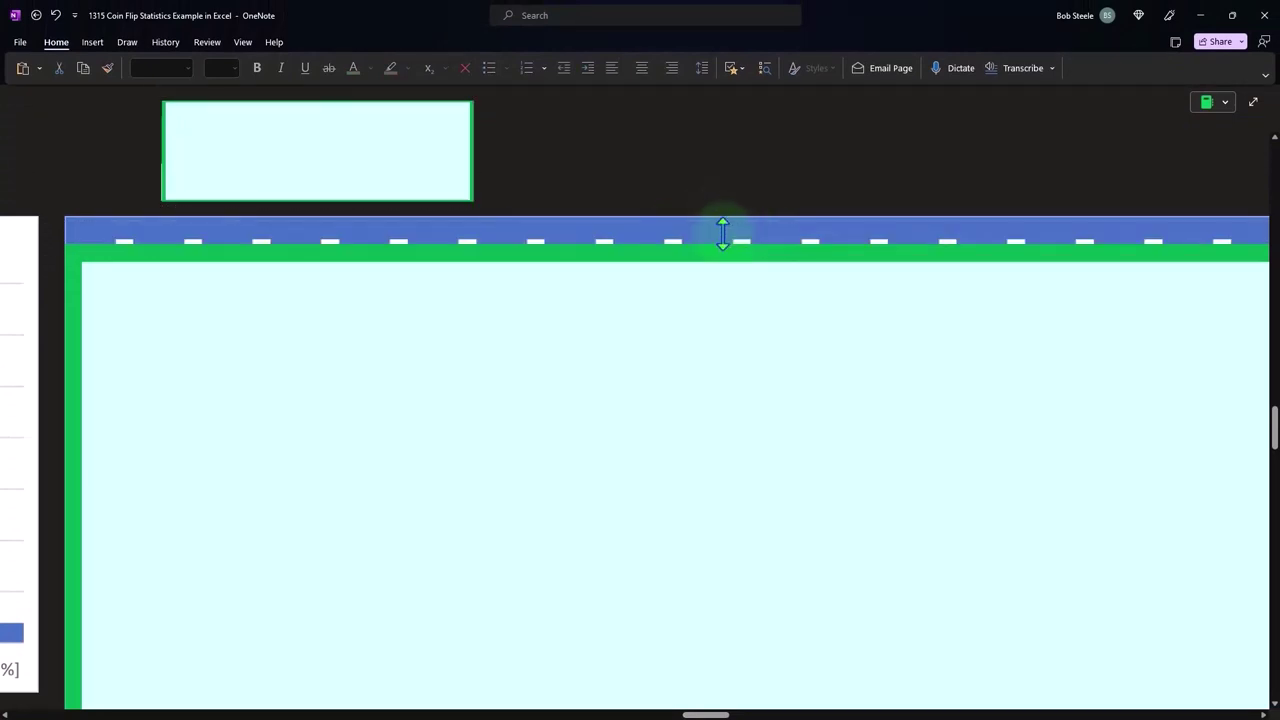
pyautogui.moveTo(734, 238)
pyautogui.mouseDown()
pyautogui.moveTo(732, 290)
pyautogui.moveTo(731, 275)
pyautogui.mouseUp()
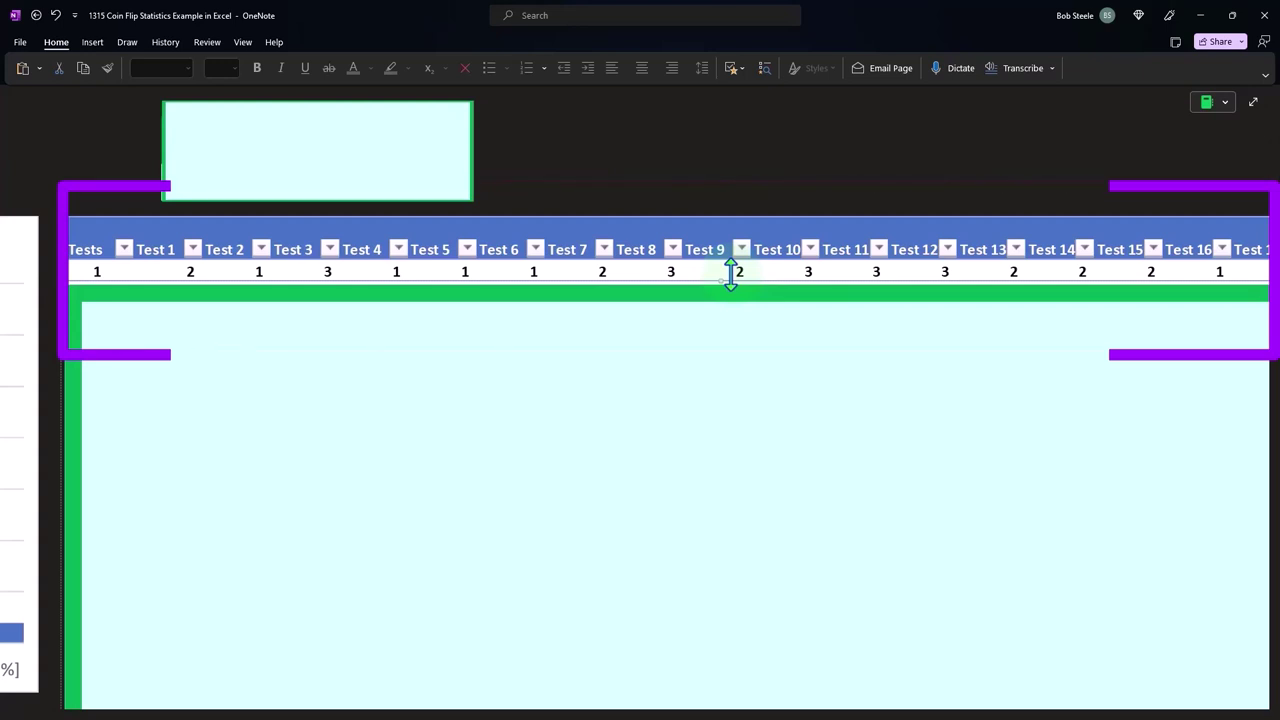
pyautogui.click(371, 166)
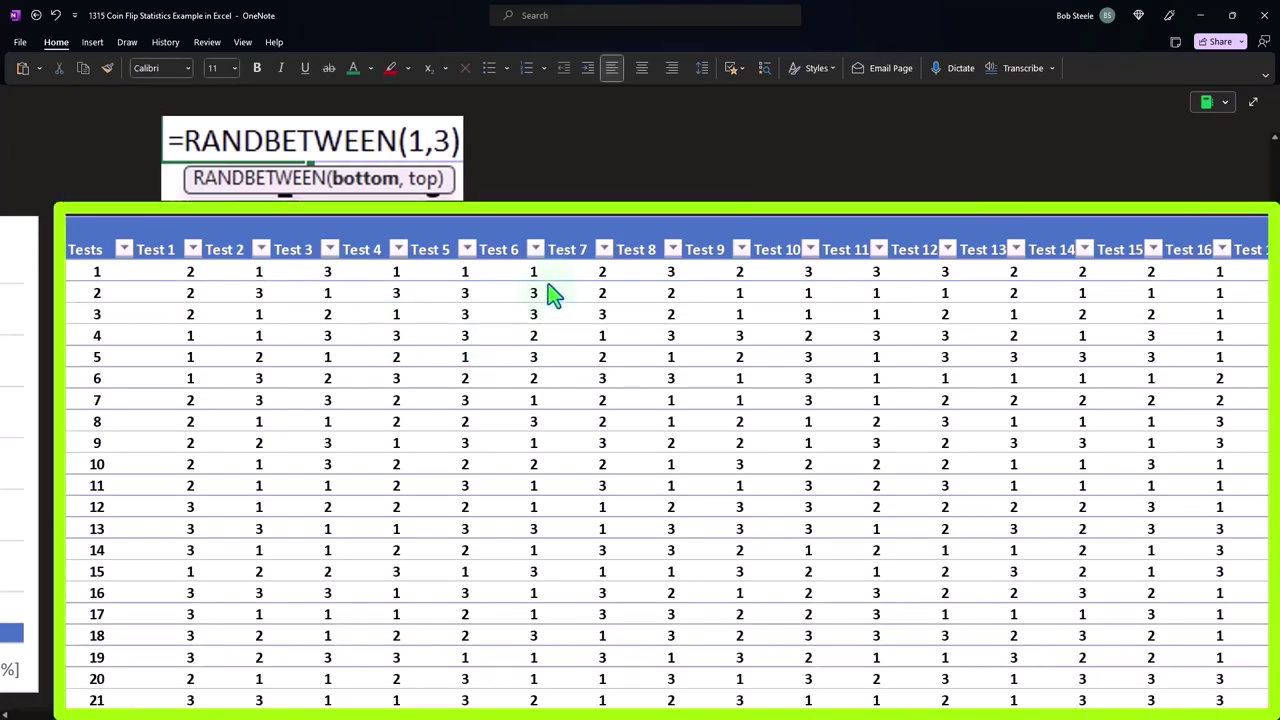
# Step: Scroll through the RANDBETWEEN(1,3) rows and pan right across the Test 1–Test 100 columns
pyautogui.scroll(-1, 552, 295)
pyautogui.scroll(-5, 552, 295)
pyautogui.scroll(-6, 552, 295)
pyautogui.scroll(-5, 552, 295)
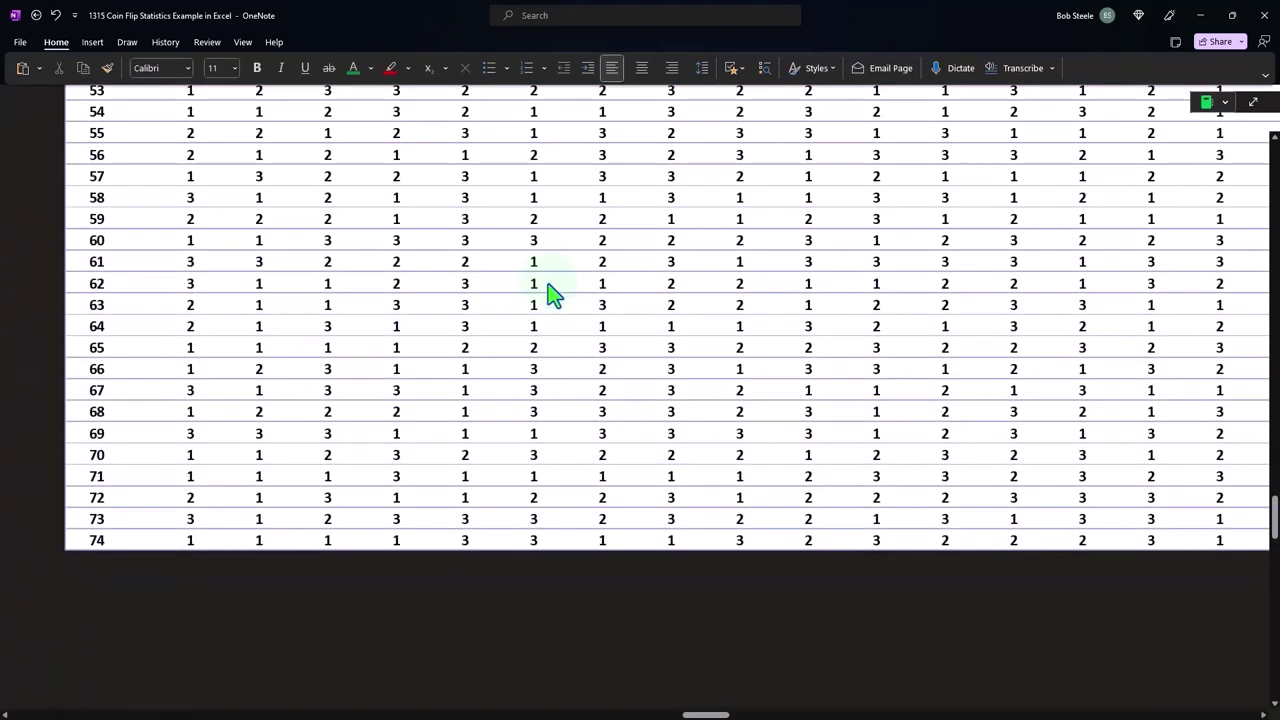
pyautogui.scroll(4, 552, 295)
pyautogui.scroll(5, 586, 366)
pyautogui.scroll(2, 666, 571)
pyautogui.scroll(4, 666, 623)
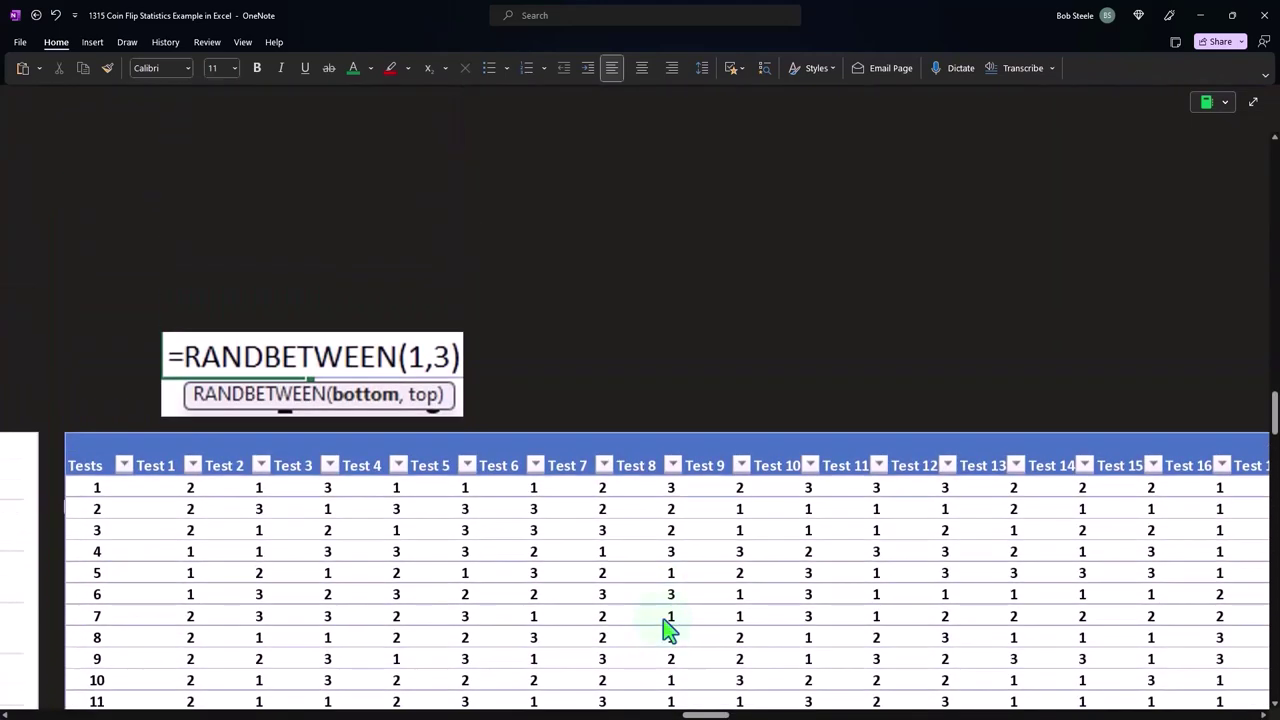
pyautogui.moveTo(697, 716); pyautogui.dragTo(950, 716)
# Step: Select the second embedded table image and scroll down toward its summary block
pyautogui.scroll(-1, 886, 449)
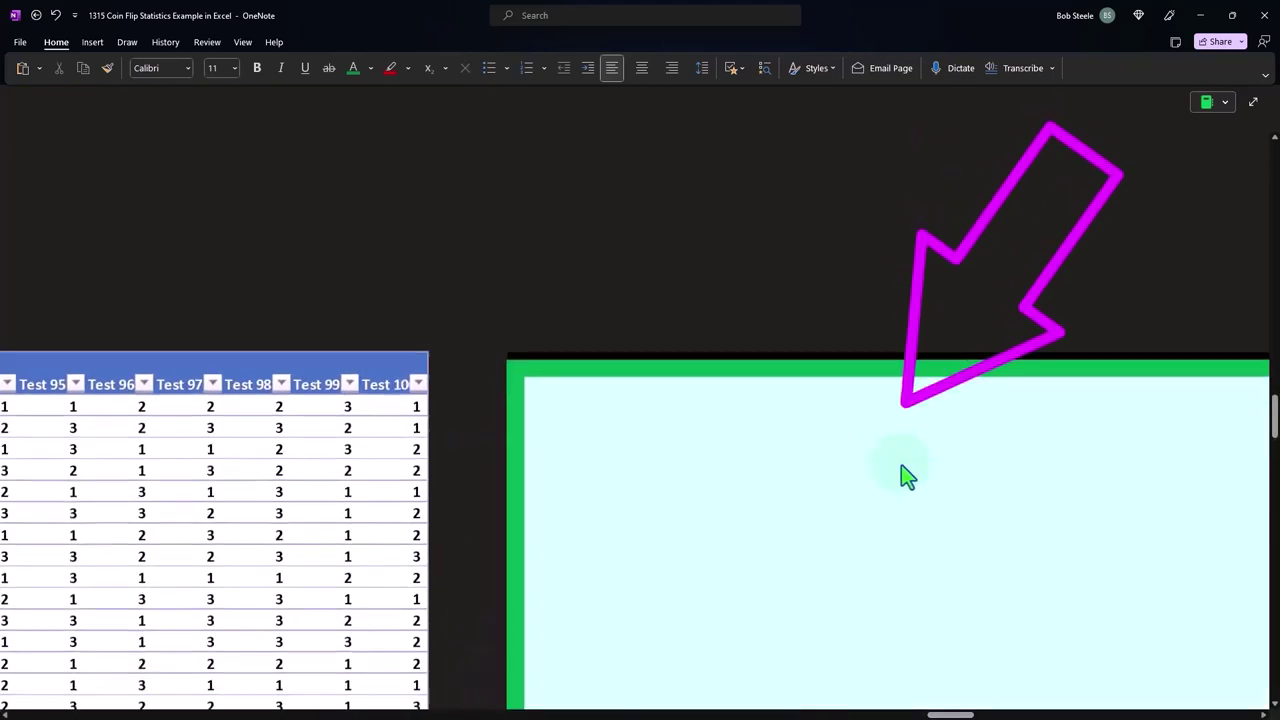
pyautogui.click(955, 584)
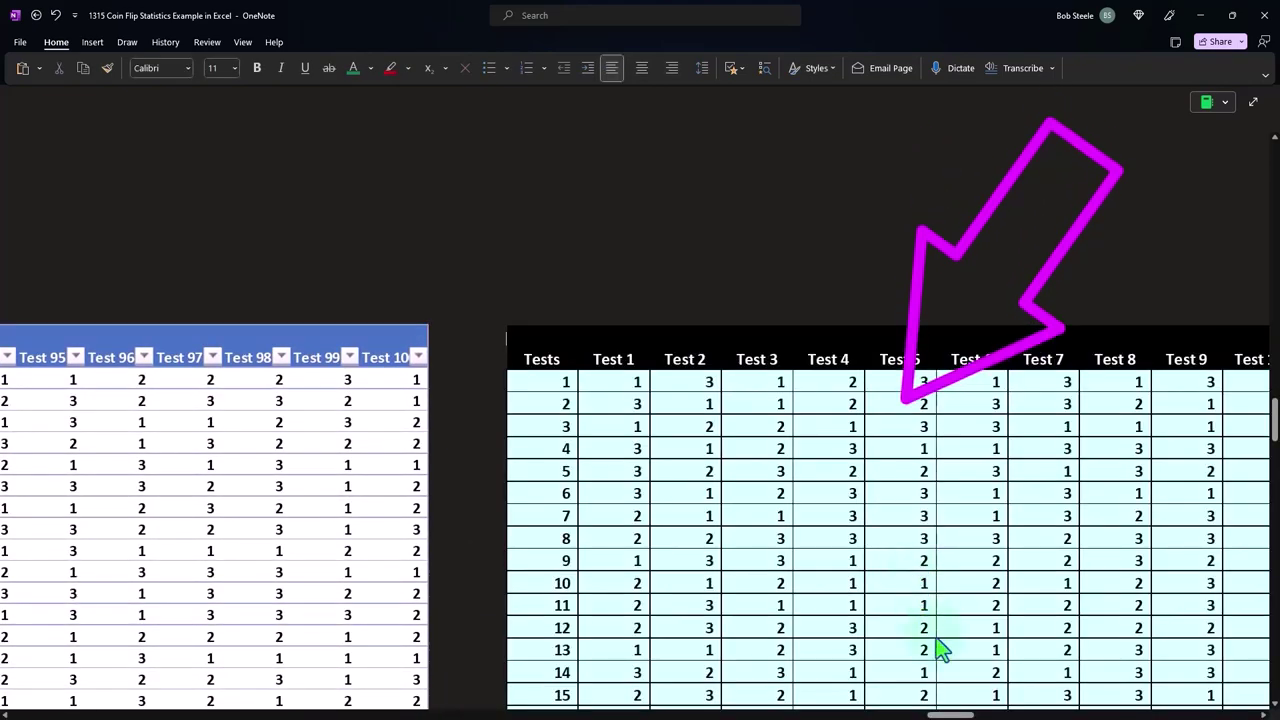
pyautogui.scroll(-5, 943, 648)
pyautogui.scroll(-3, 940, 645)
pyautogui.scroll(-5, 943, 648)
pyautogui.scroll(-3, 771, 591)
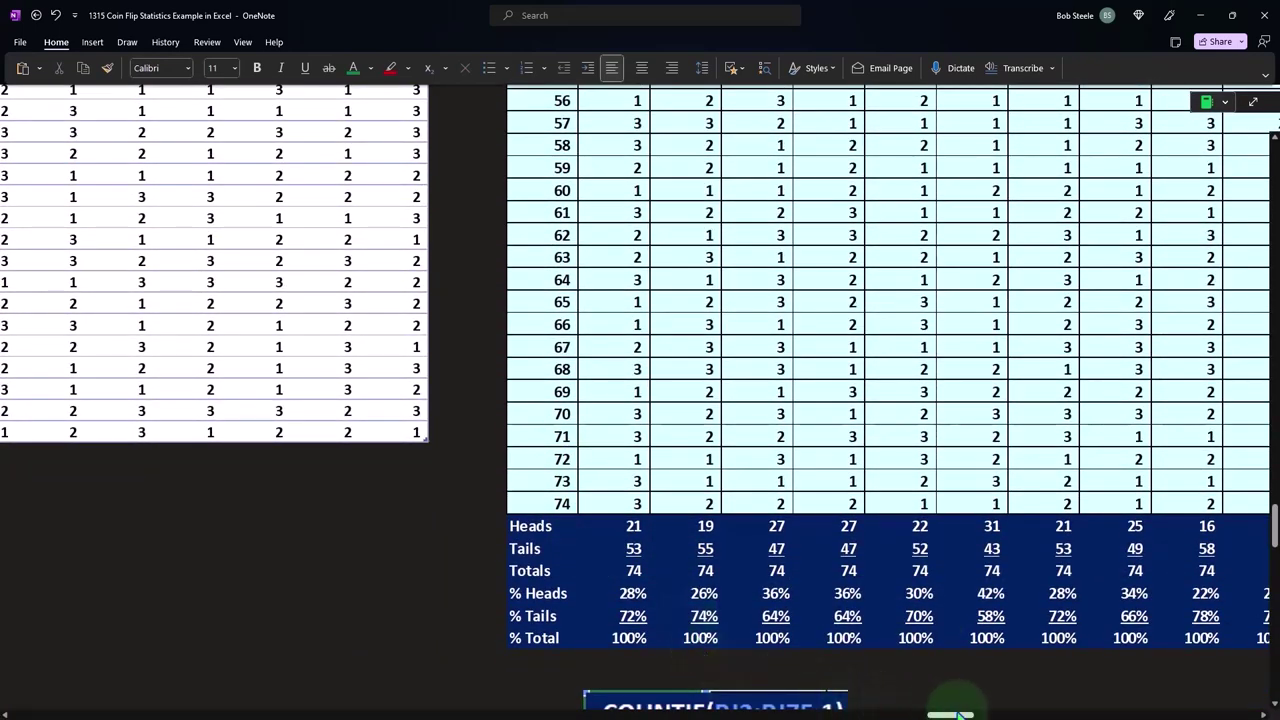
pyautogui.moveTo(945, 714); pyautogui.dragTo(967, 714)
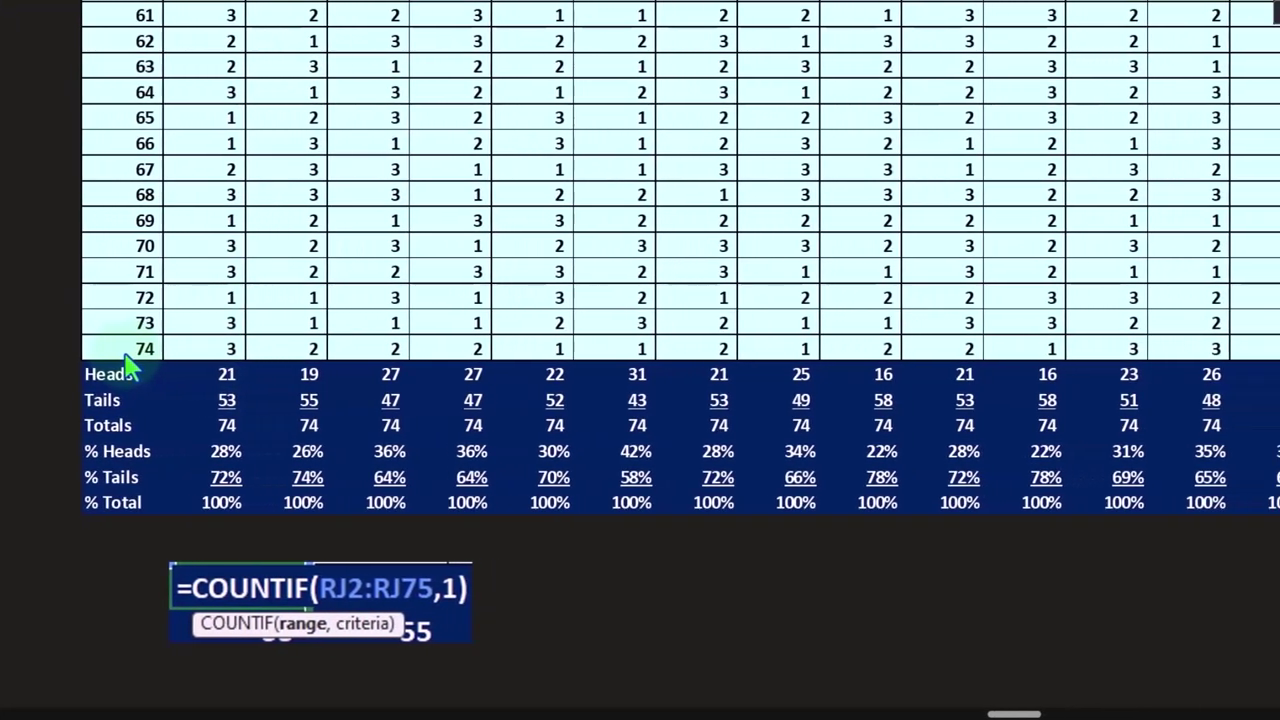
# Step: Scroll to the Heads 21, Tails 53, Totals 74, 28%/72% rows beside =COUNTIF(RJ2:RJ75,1)
pyautogui.scroll(6, 34, 363)
pyautogui.scroll(3, 30, 365)
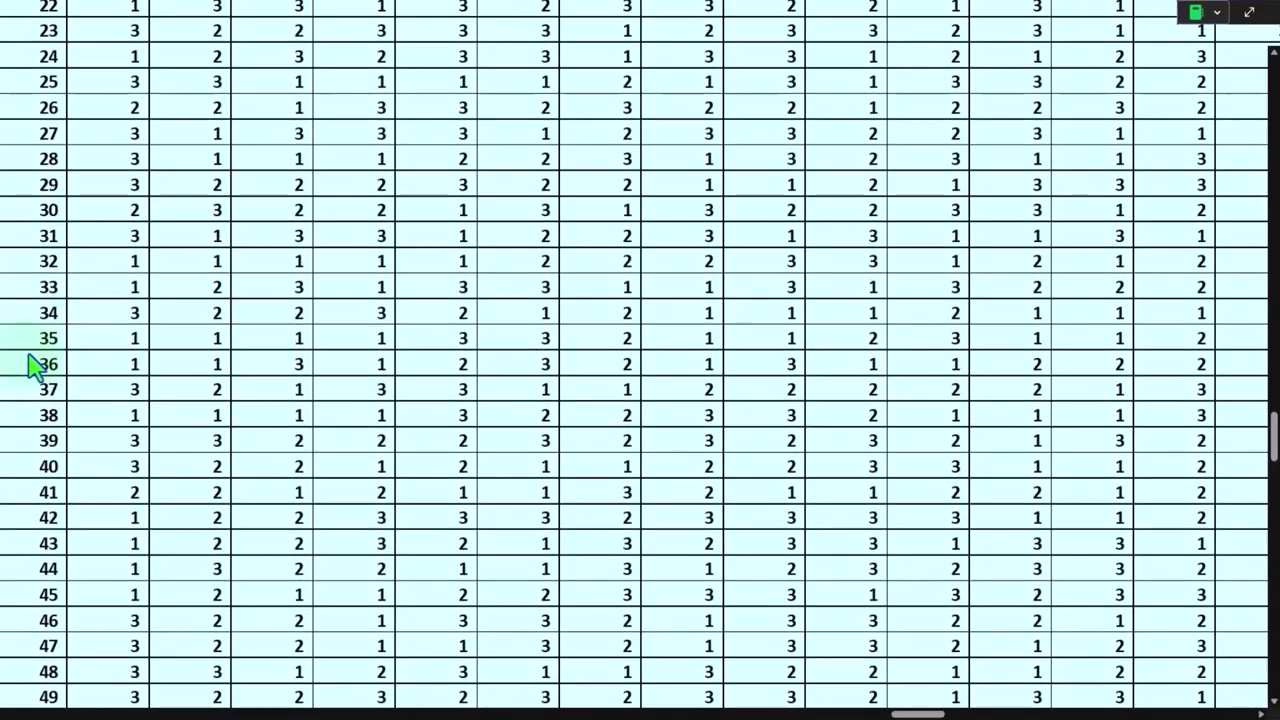
pyautogui.scroll(5, 30, 365)
pyautogui.scroll(1, 30, 365)
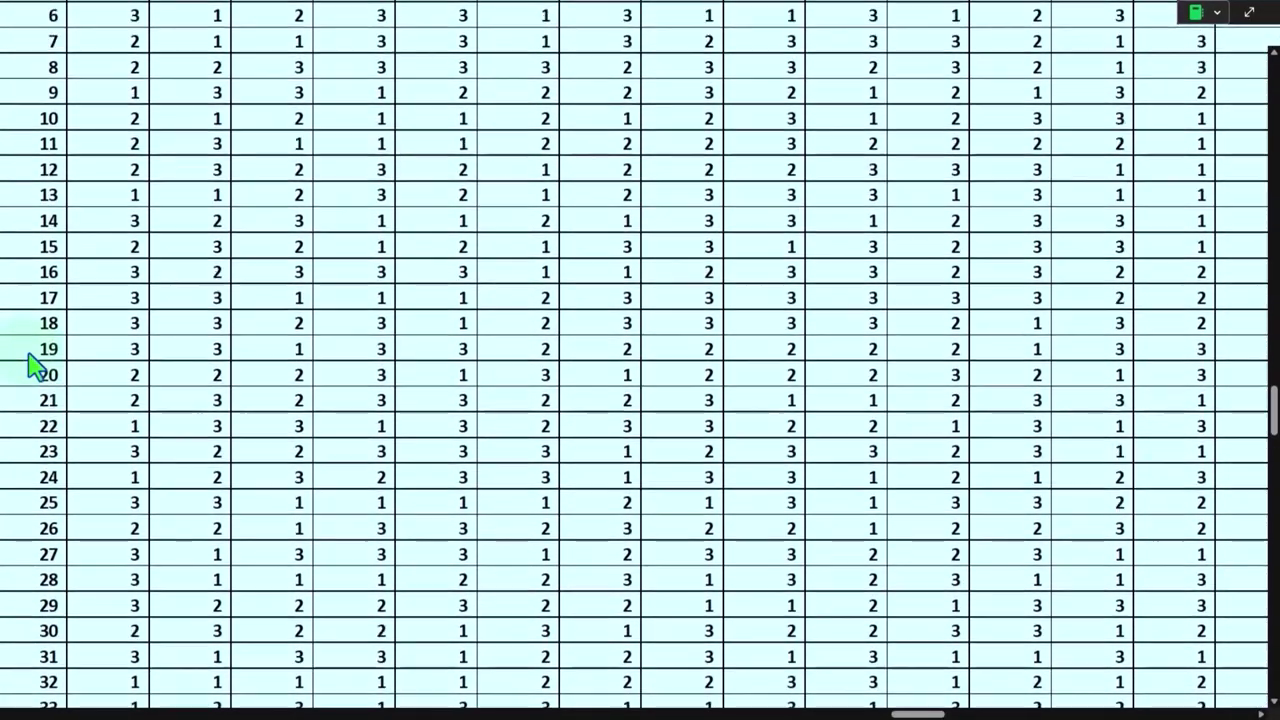
pyautogui.scroll(2, 30, 365)
pyautogui.scroll(-1, 28, 226)
pyautogui.scroll(-1, 28, 226)
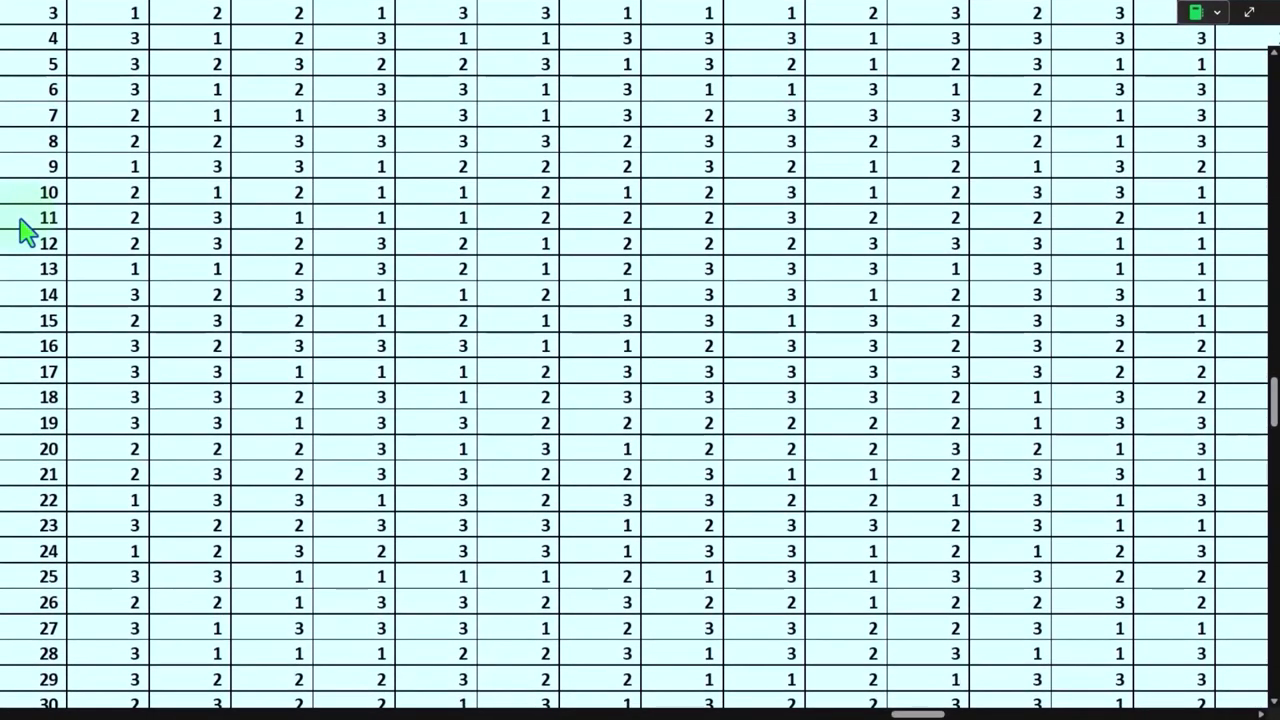
pyautogui.scroll(-1, 28, 226)
pyautogui.scroll(-3, 26, 230)
pyautogui.scroll(-2, 26, 230)
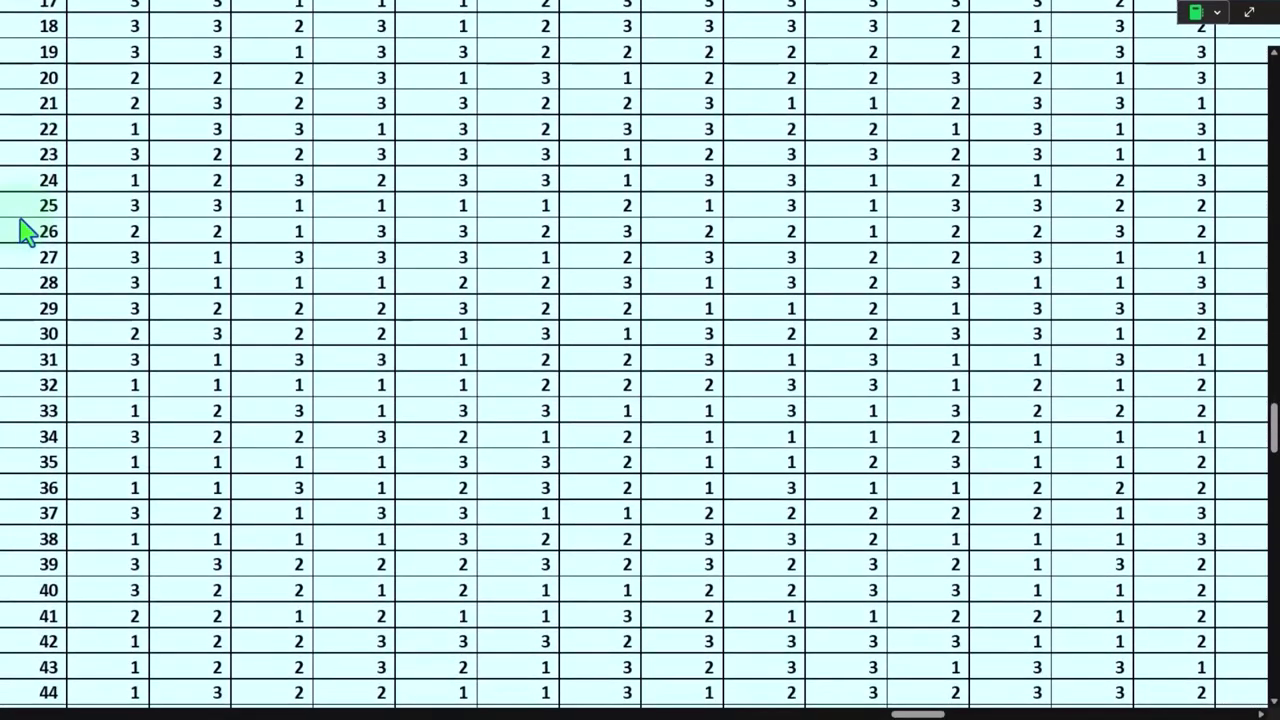
pyautogui.scroll(-2, 26, 230)
pyautogui.scroll(-3, 26, 230)
pyautogui.scroll(2, 26, 230)
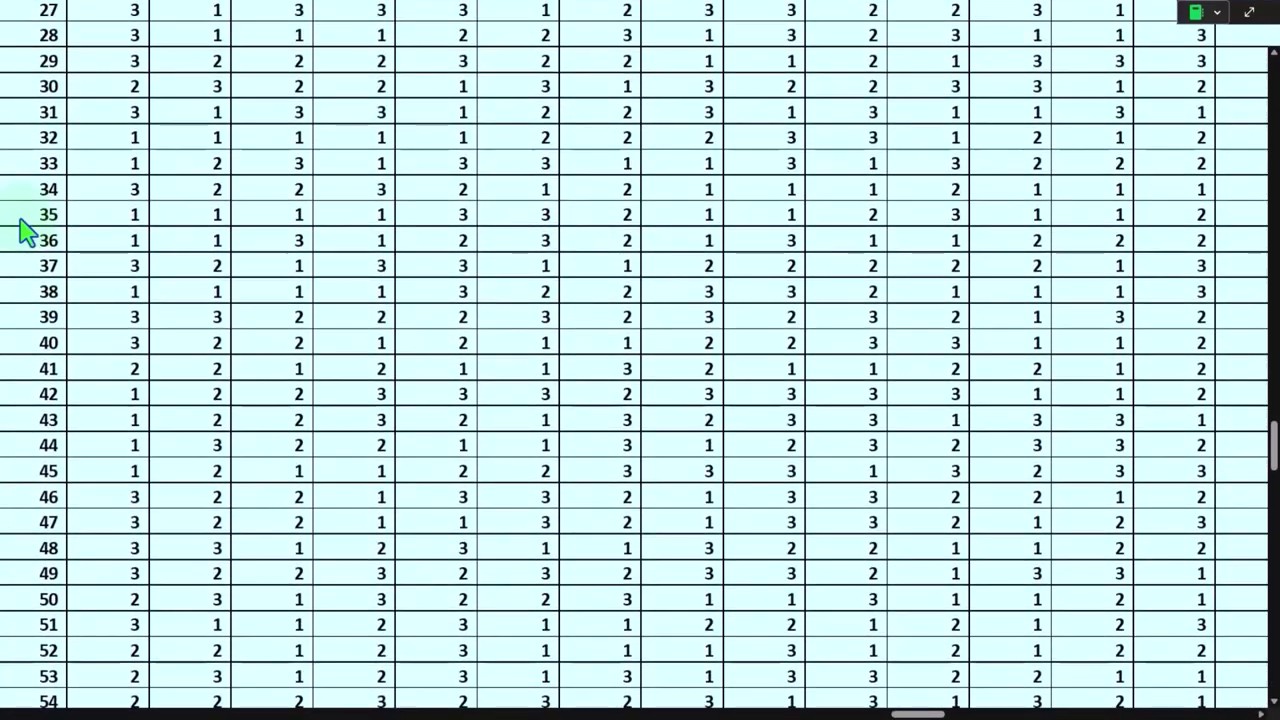
pyautogui.scroll(-4, 26, 230)
pyautogui.scroll(-4, 28, 229)
pyautogui.scroll(-2, 28, 229)
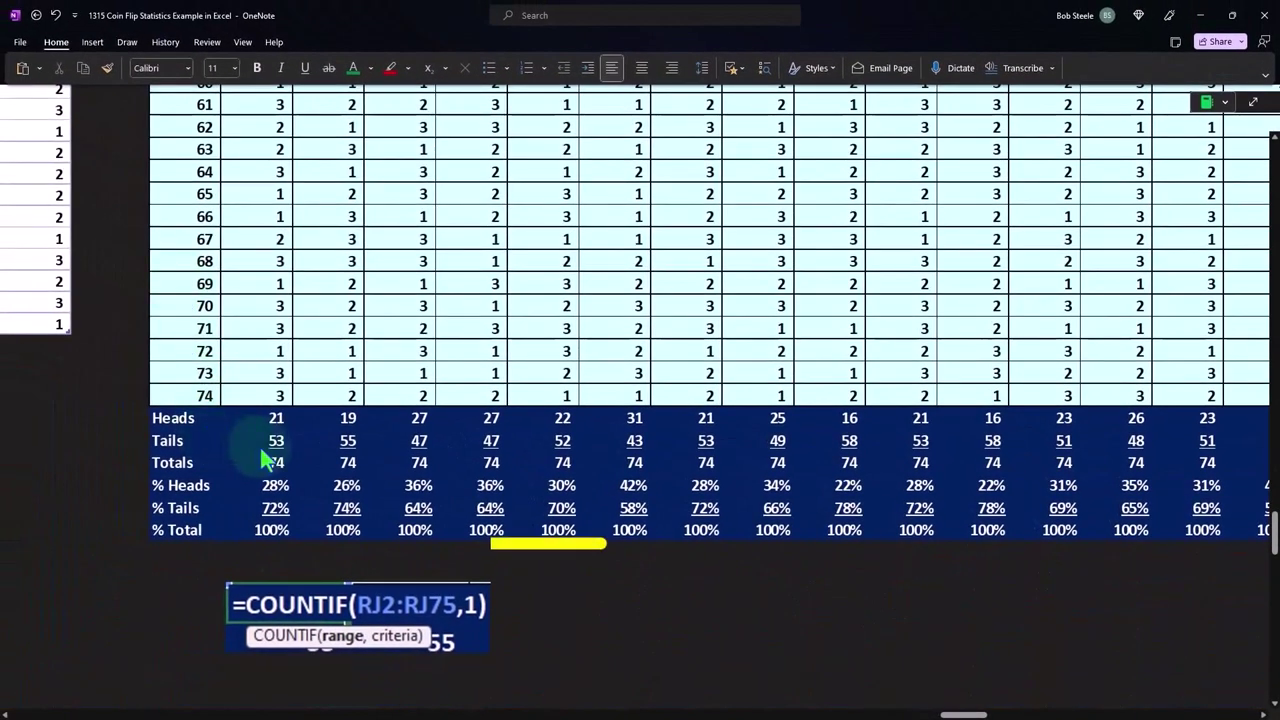
# Step: Move Calculator over the summary rows, clear it, and compute 74-21 to get 53 tails
pyautogui.moveTo(977, 262); pyautogui.dragTo(414, 320)
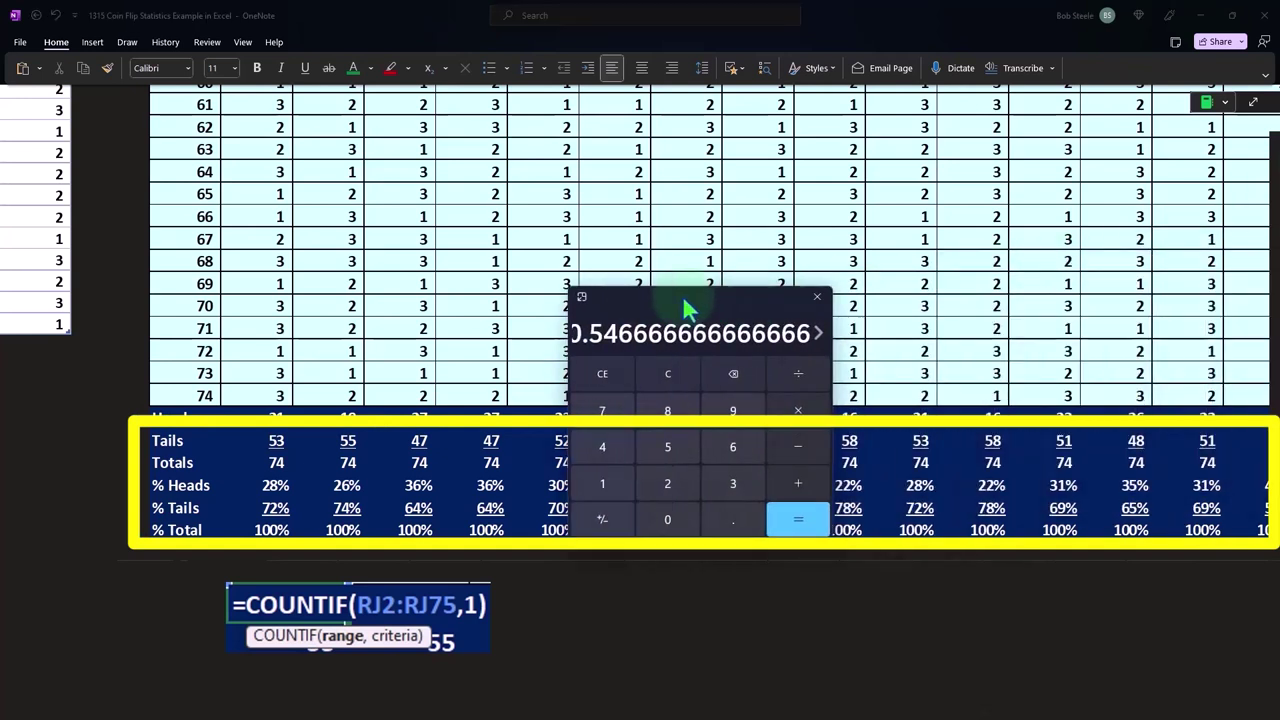
pyautogui.click(427, 405)
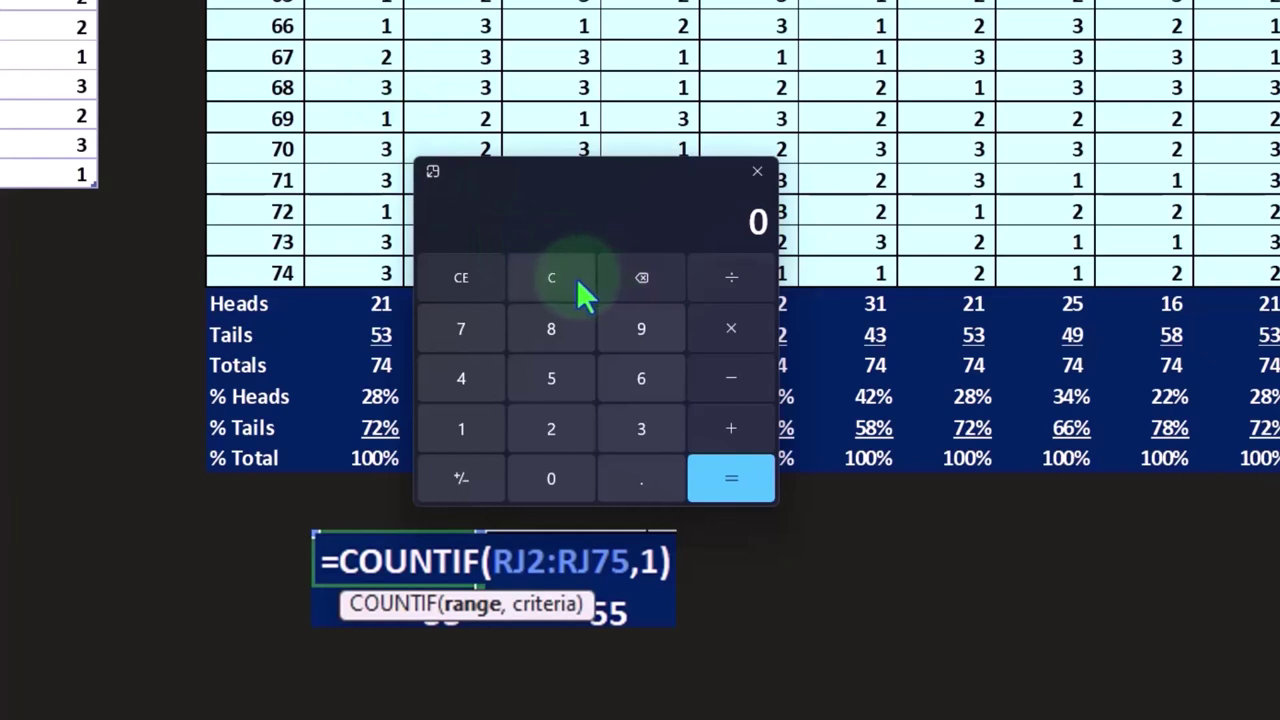
pyautogui.write('74')
pyautogui.write('-21=')
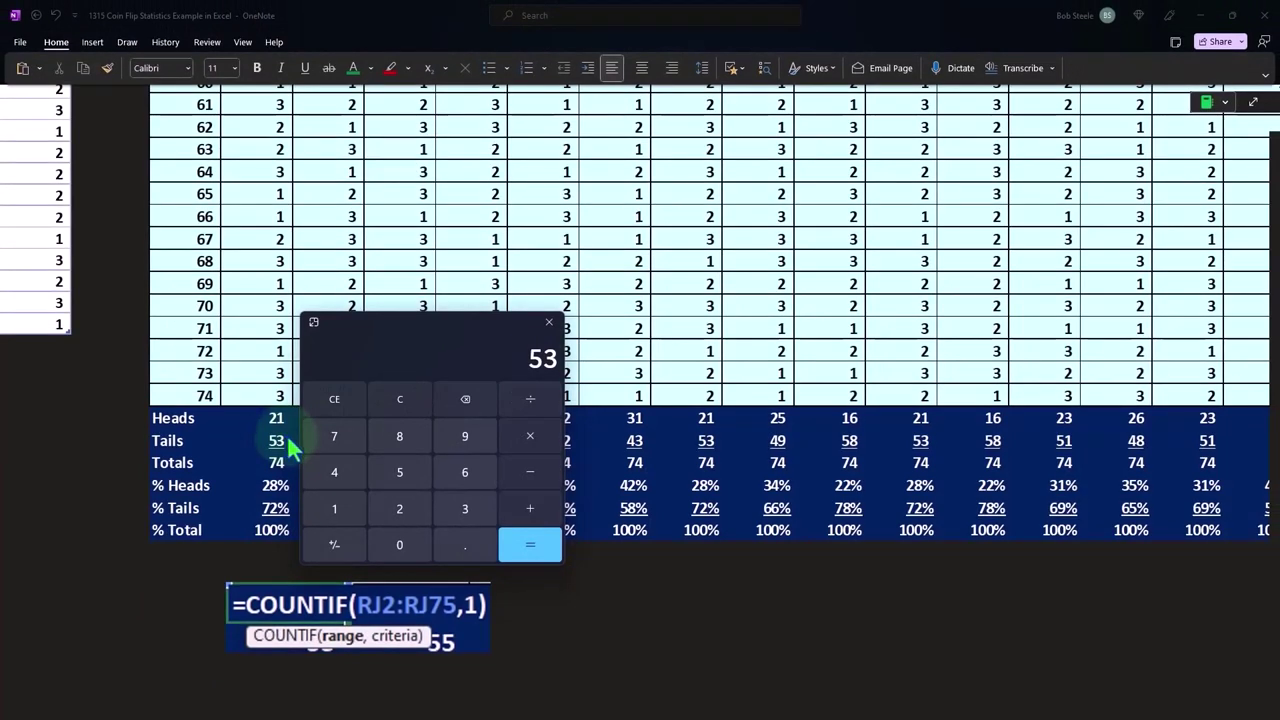
# Step: In Calculator, compute 21/74 and 53/74 to confirm the 28% and 72% shares
pyautogui.click(405, 399)
pyautogui.write('21')
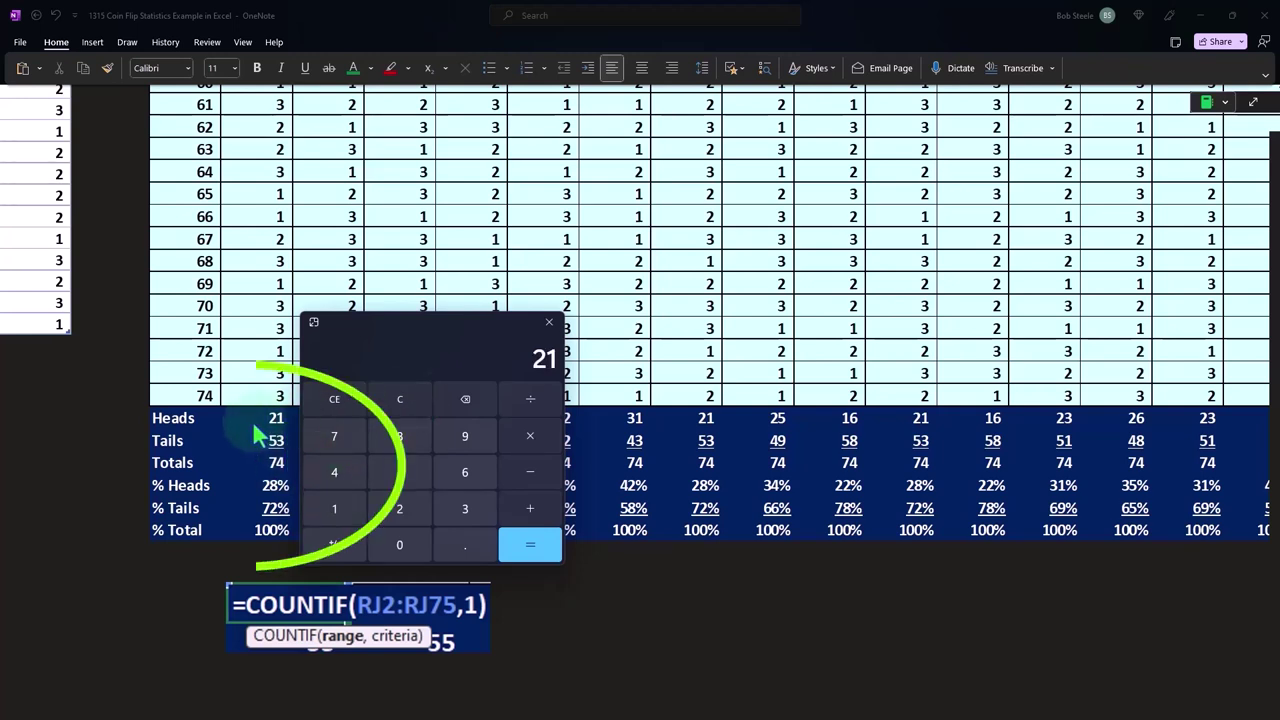
pyautogui.write('/74')
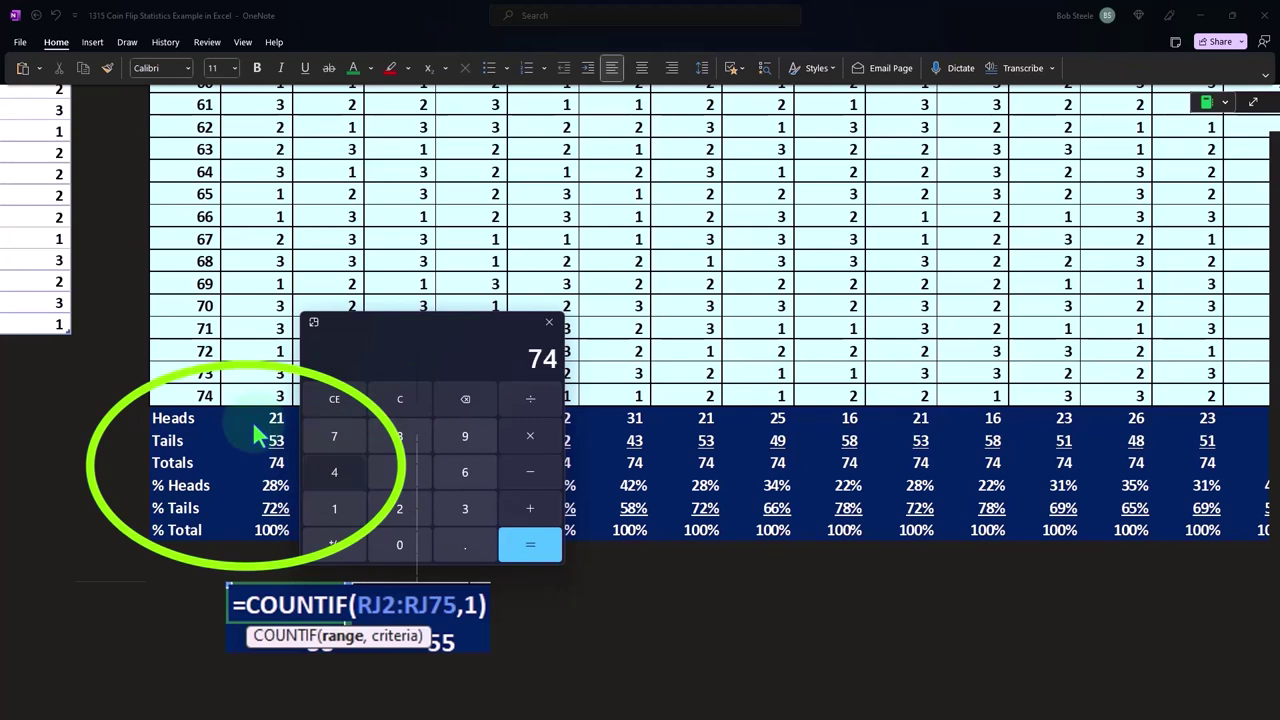
pyautogui.press('Return')
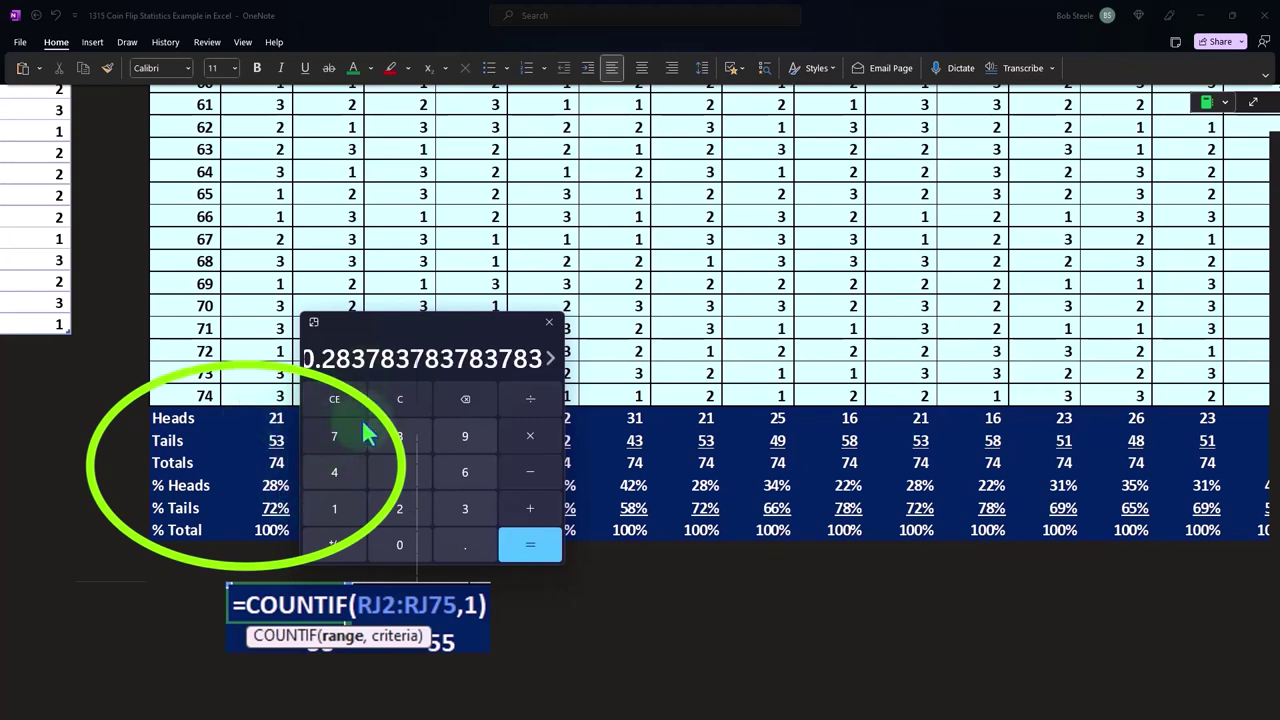
pyautogui.click(399, 399)
pyautogui.write('53')
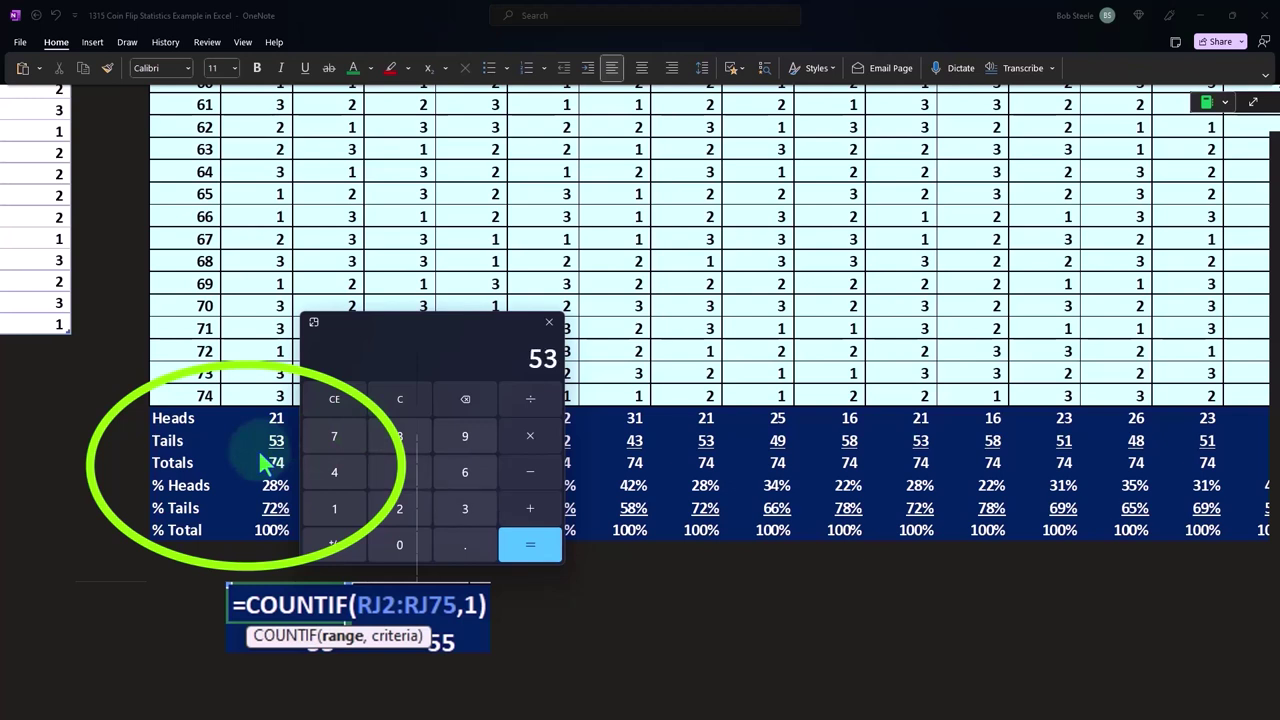
pyautogui.write('/7')
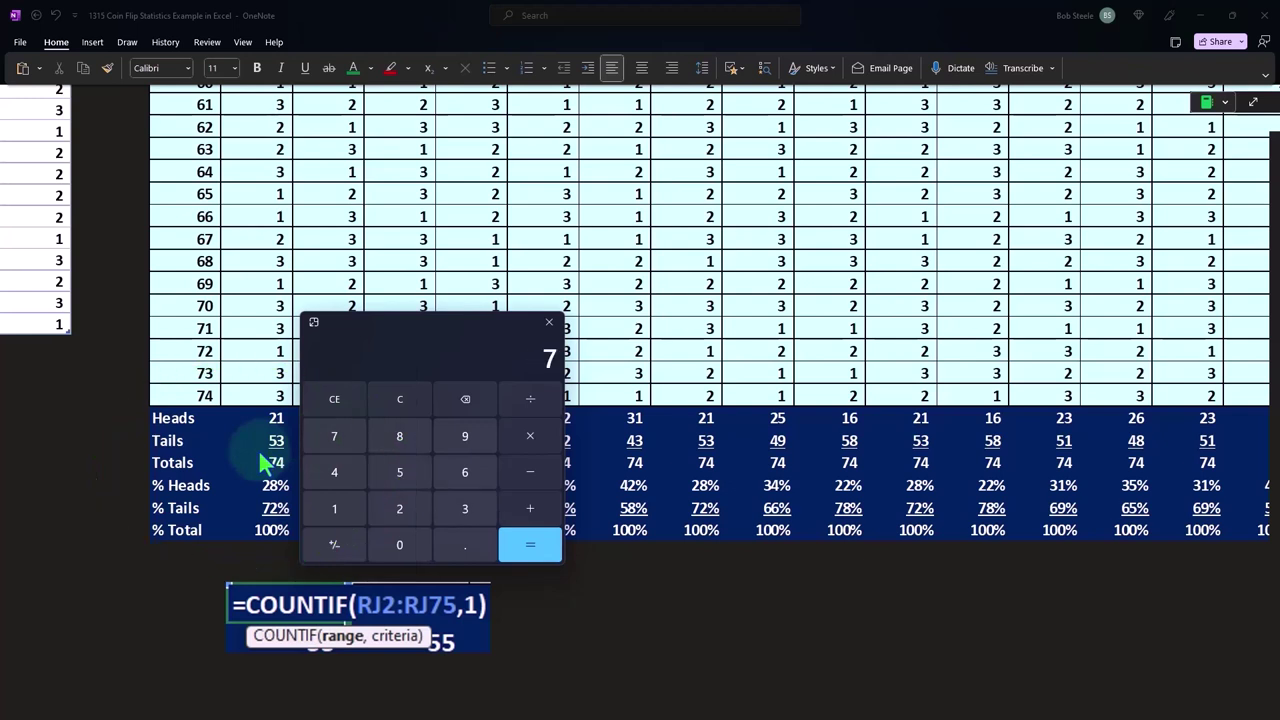
pyautogui.write('4')
pyautogui.press('Return')
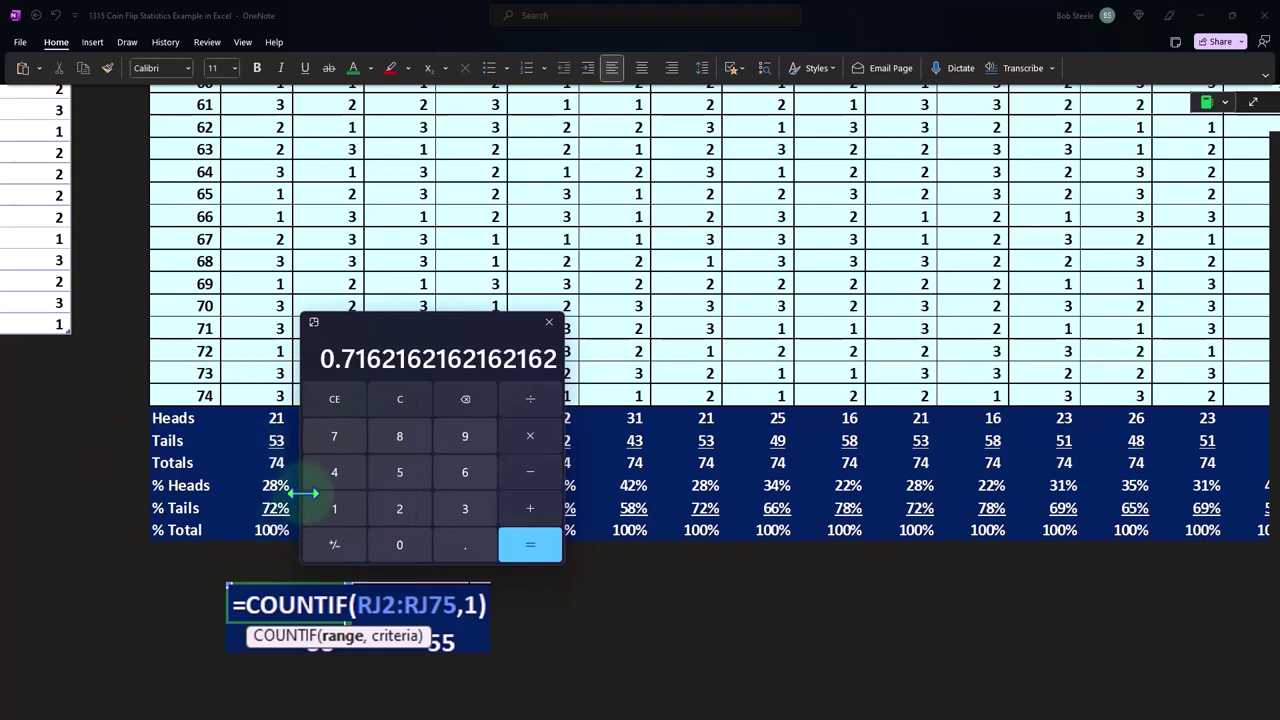
# Step: Move Calculator aside and scroll OneNote right to the % Heads/Expected/Difference table (28%, 50%, -22%)
pyautogui.moveTo(390, 340); pyautogui.dragTo(333, 525)
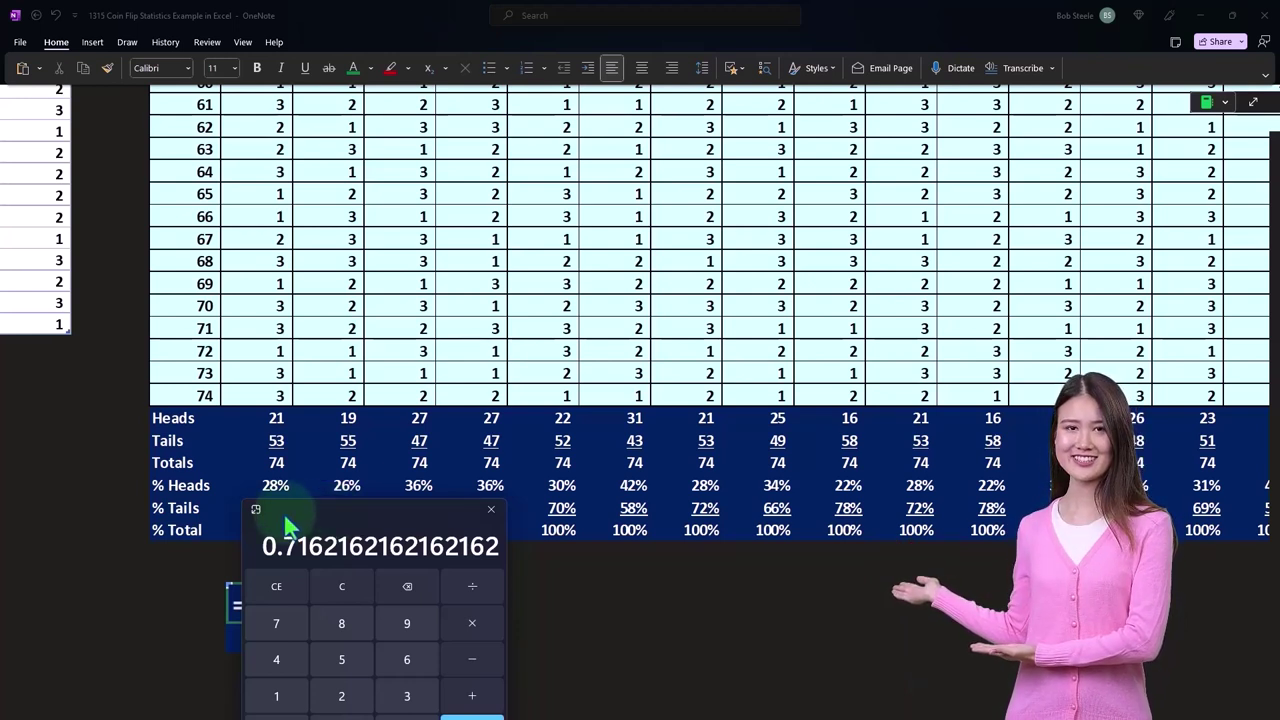
pyautogui.moveTo(286, 527); pyautogui.dragTo(1029, 520)
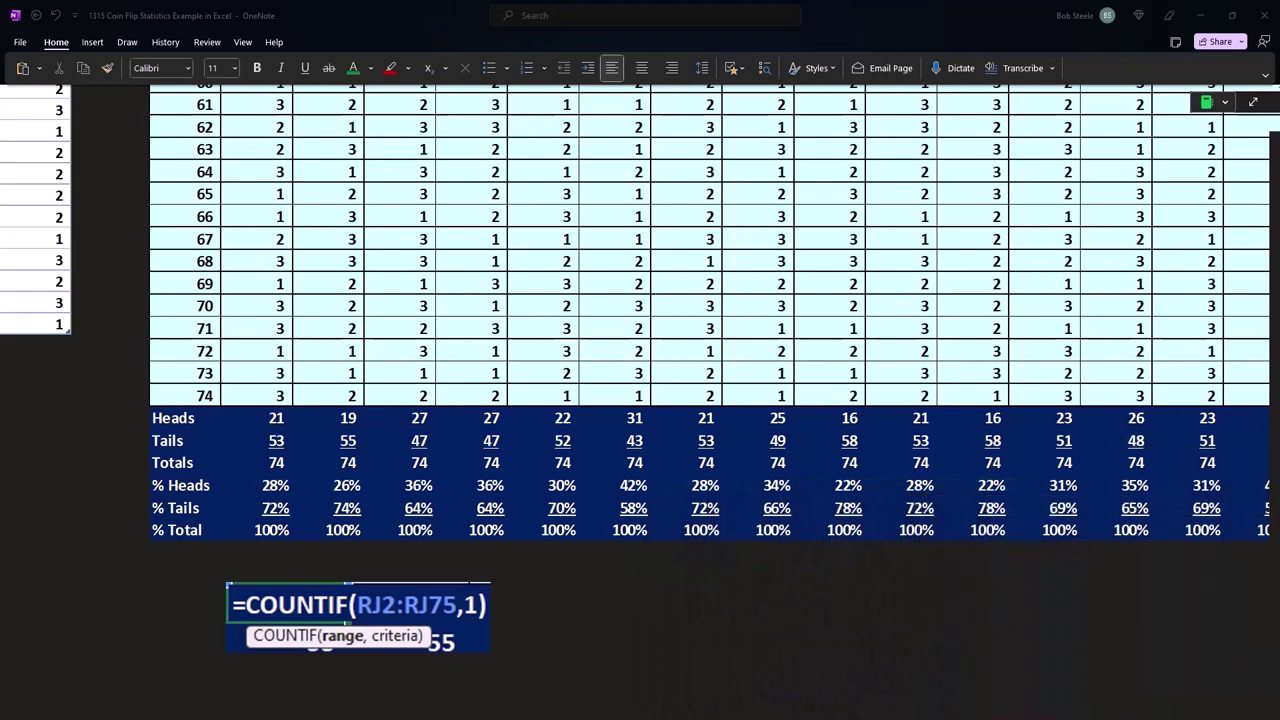
pyautogui.click(200, 609)
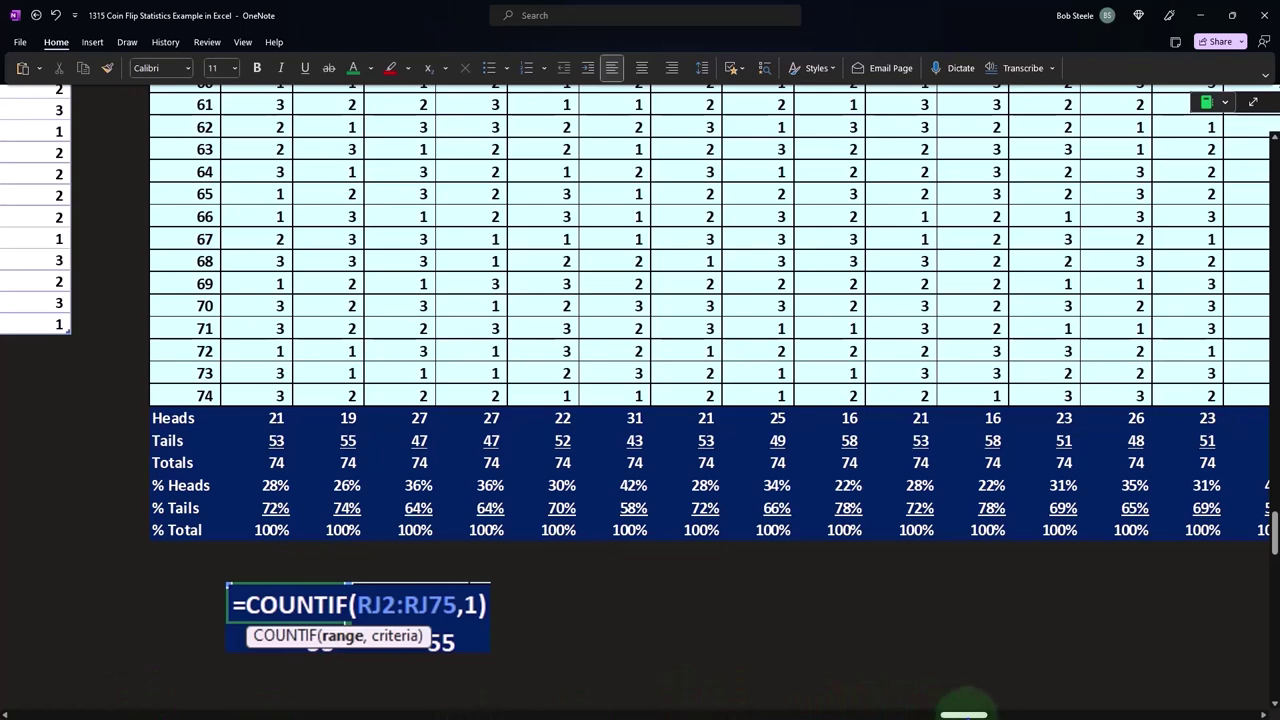
pyautogui.moveTo(965, 713); pyautogui.dragTo(990, 713)
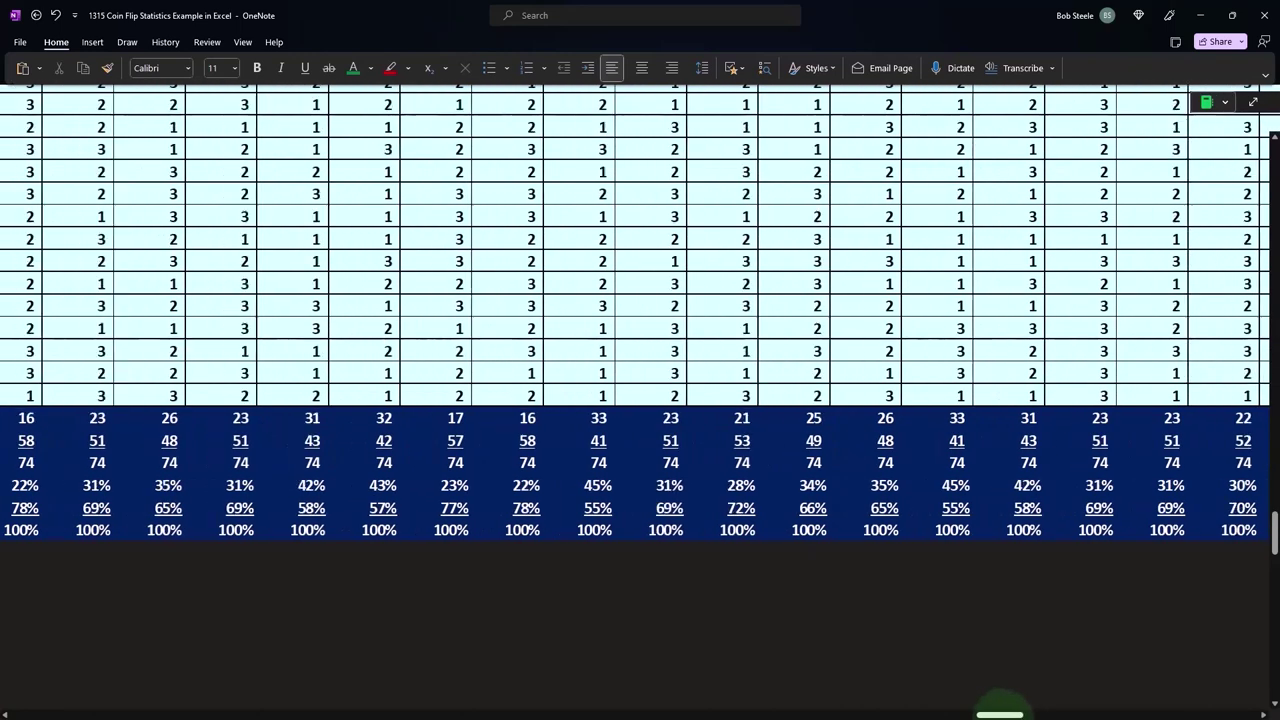
pyautogui.moveTo(990, 713); pyautogui.dragTo(1150, 713)
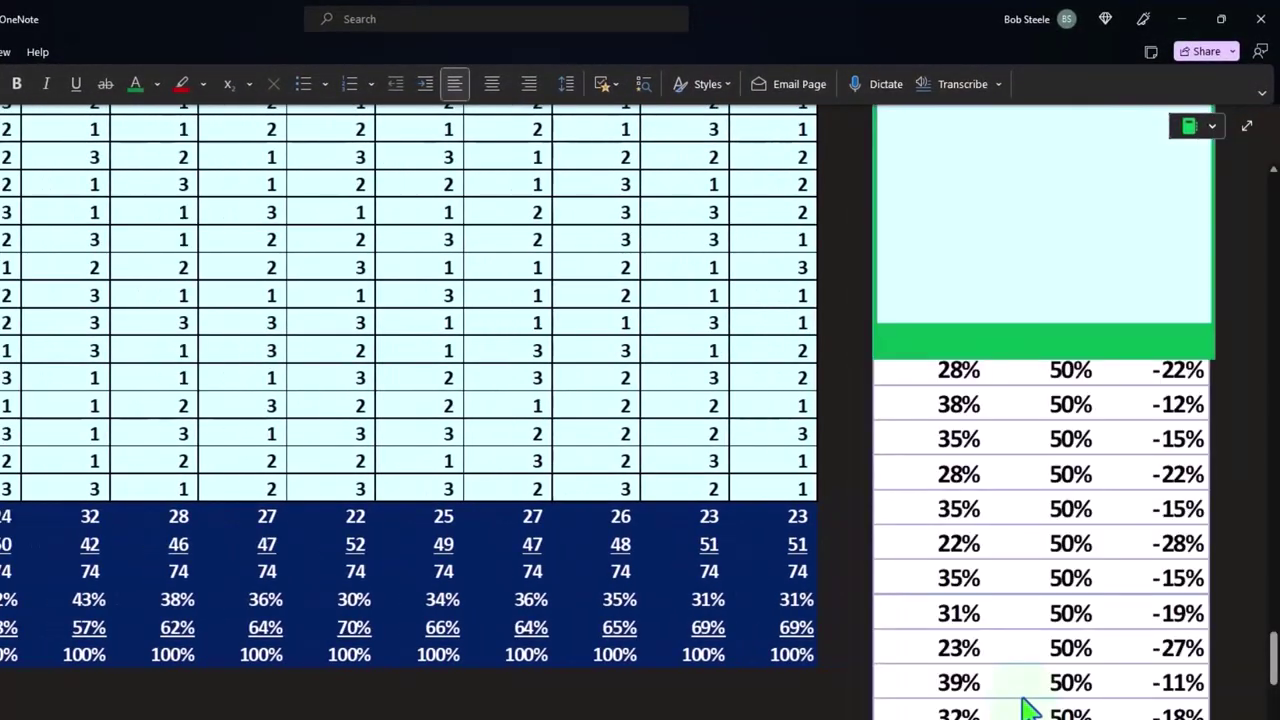
# Step: Shrink the cover shapes to expose the % Heads and Expected 50% columns and the Difference -22%
pyautogui.scroll(10, 1020, 710)
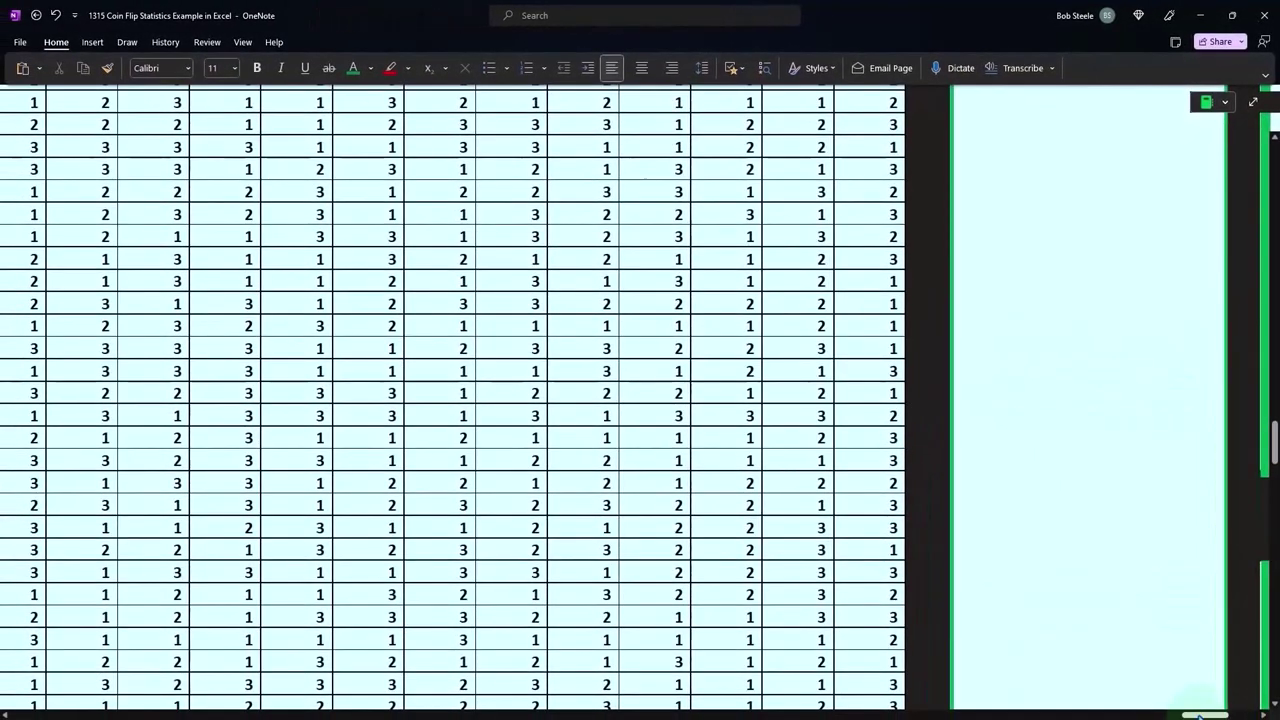
pyautogui.hscroll(5, 805, 432)
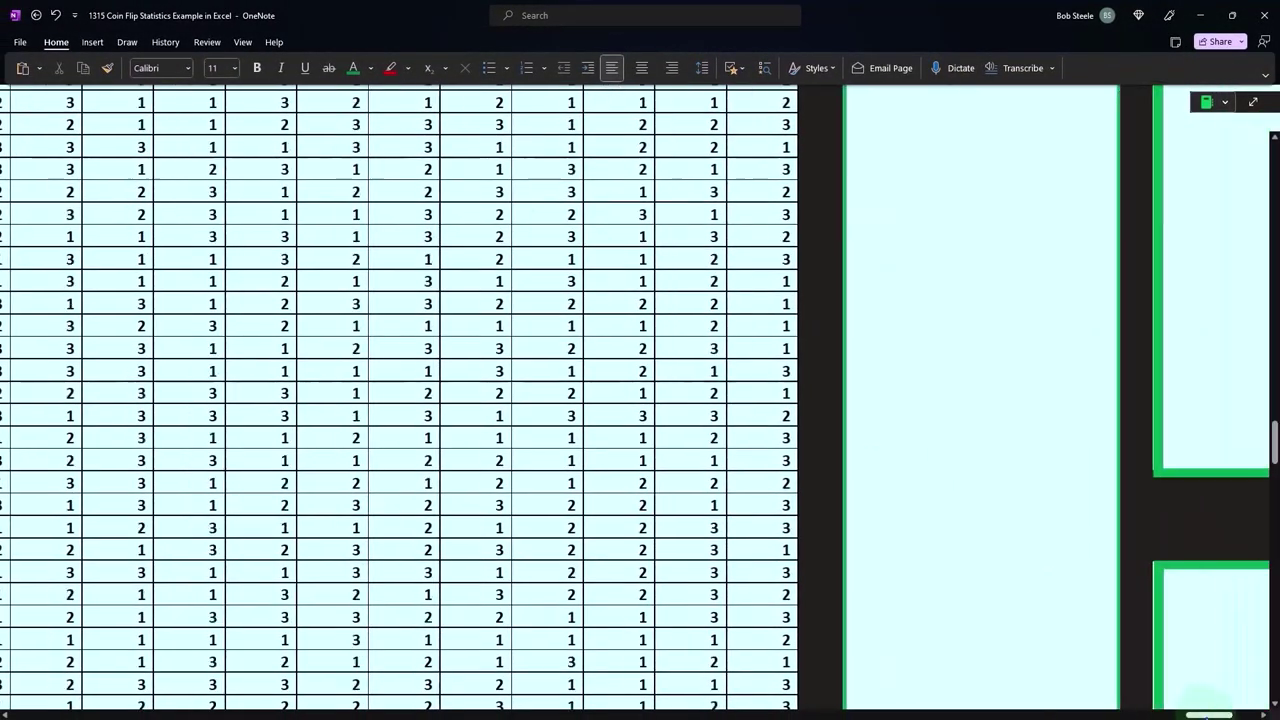
pyautogui.scroll(3, 790, 440)
pyautogui.click(727, 452)
pyautogui.scroll(-1, 580, 531)
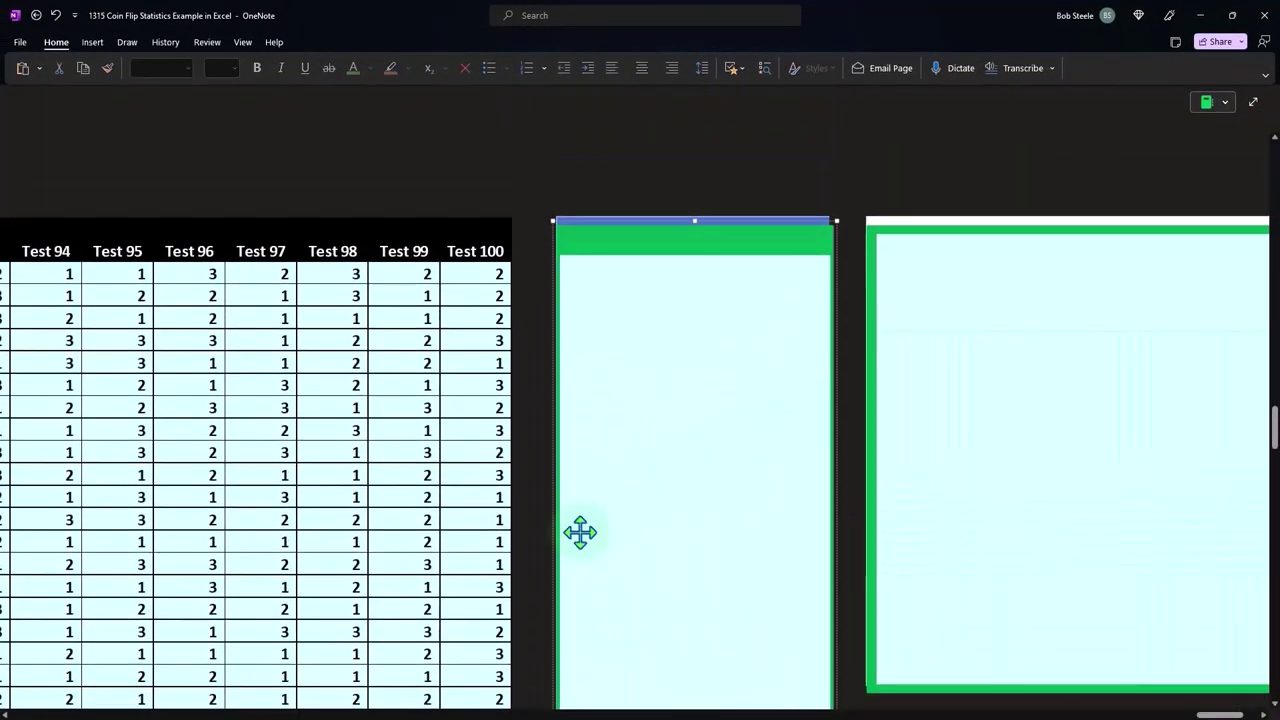
pyautogui.scroll(-1, 597, 523)
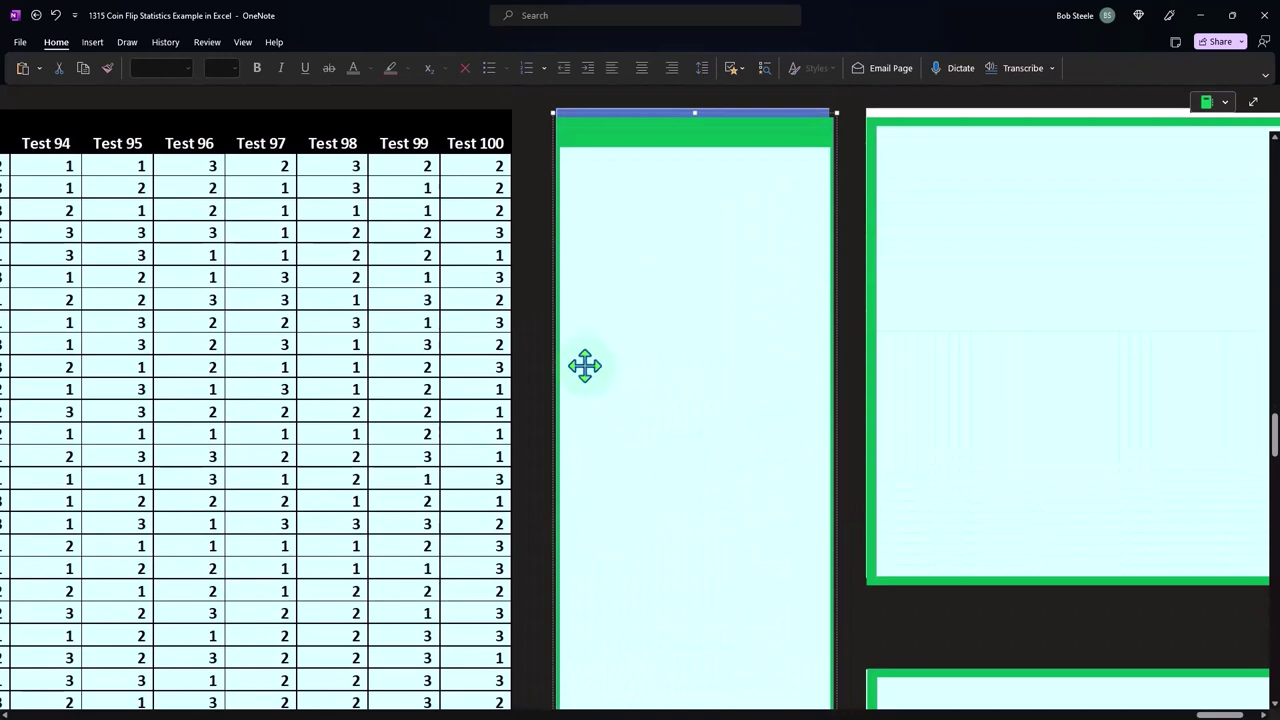
pyautogui.scroll(-3, 557, 482)
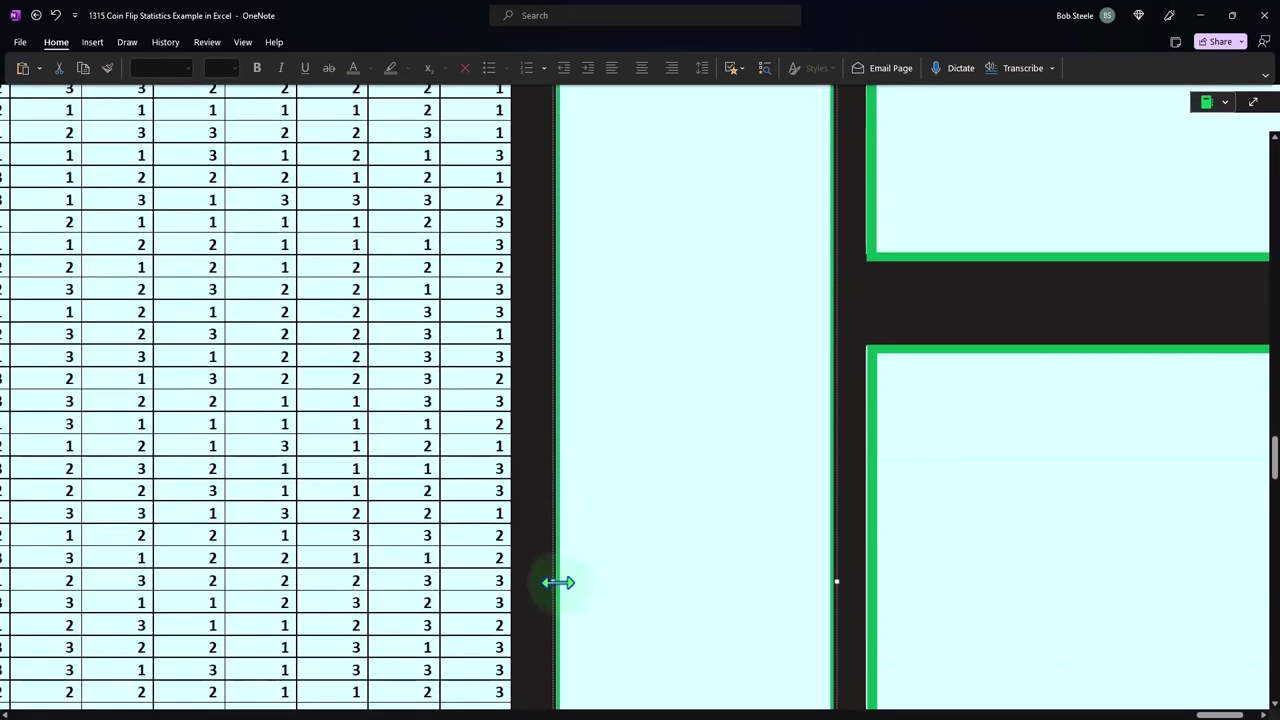
pyautogui.moveTo(558, 582); pyautogui.dragTo(674, 571)
pyautogui.scroll(3, 674, 571)
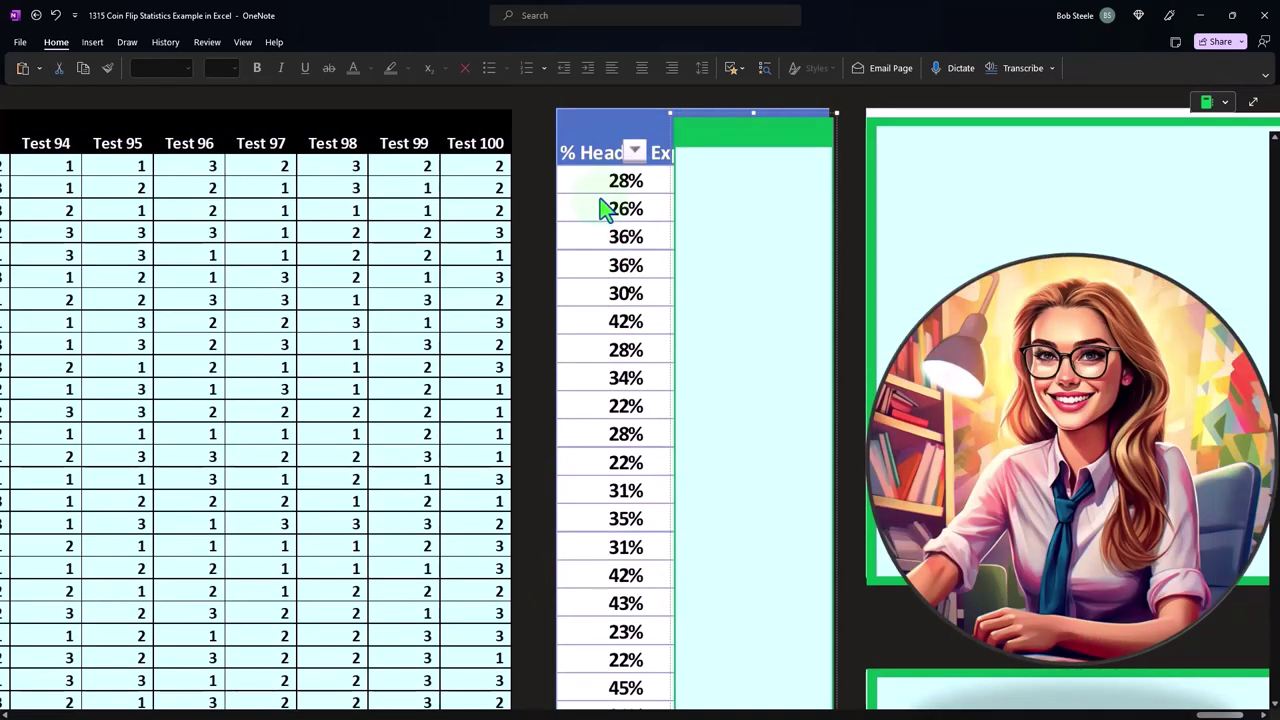
pyautogui.scroll(-3, 690, 555)
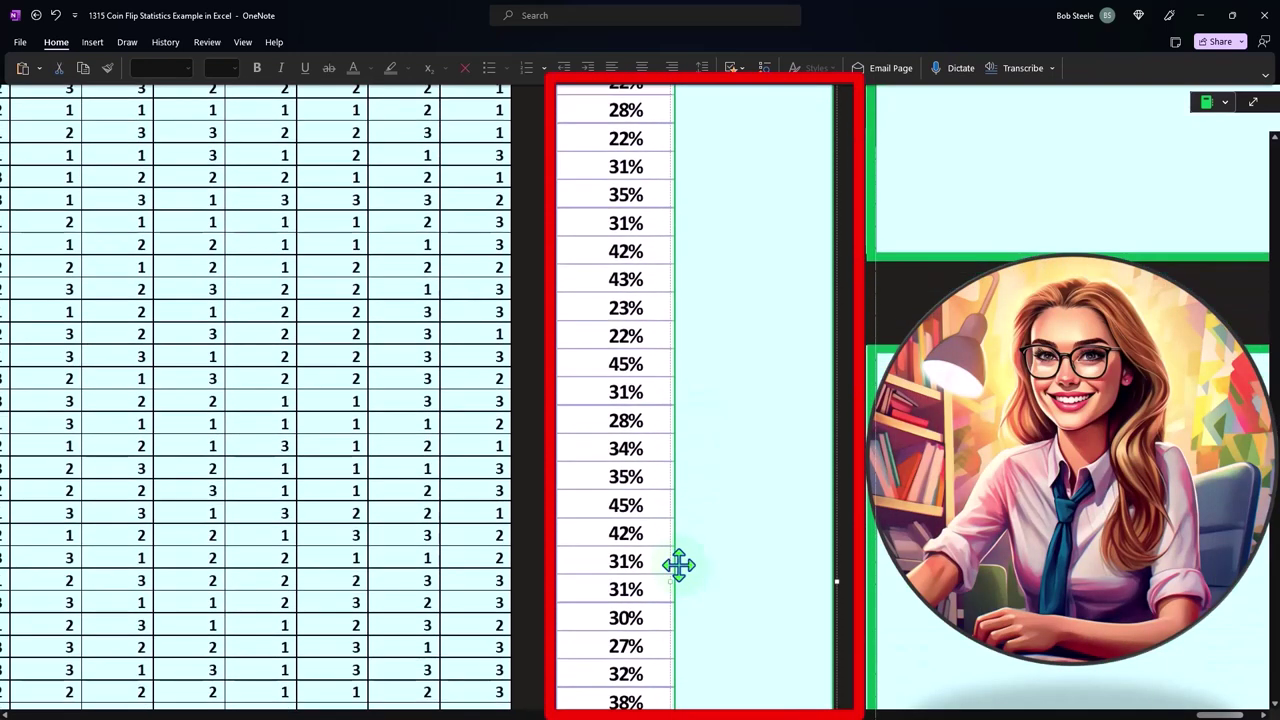
pyautogui.moveTo(666, 578); pyautogui.dragTo(750, 580)
pyautogui.scroll(3, 737, 591)
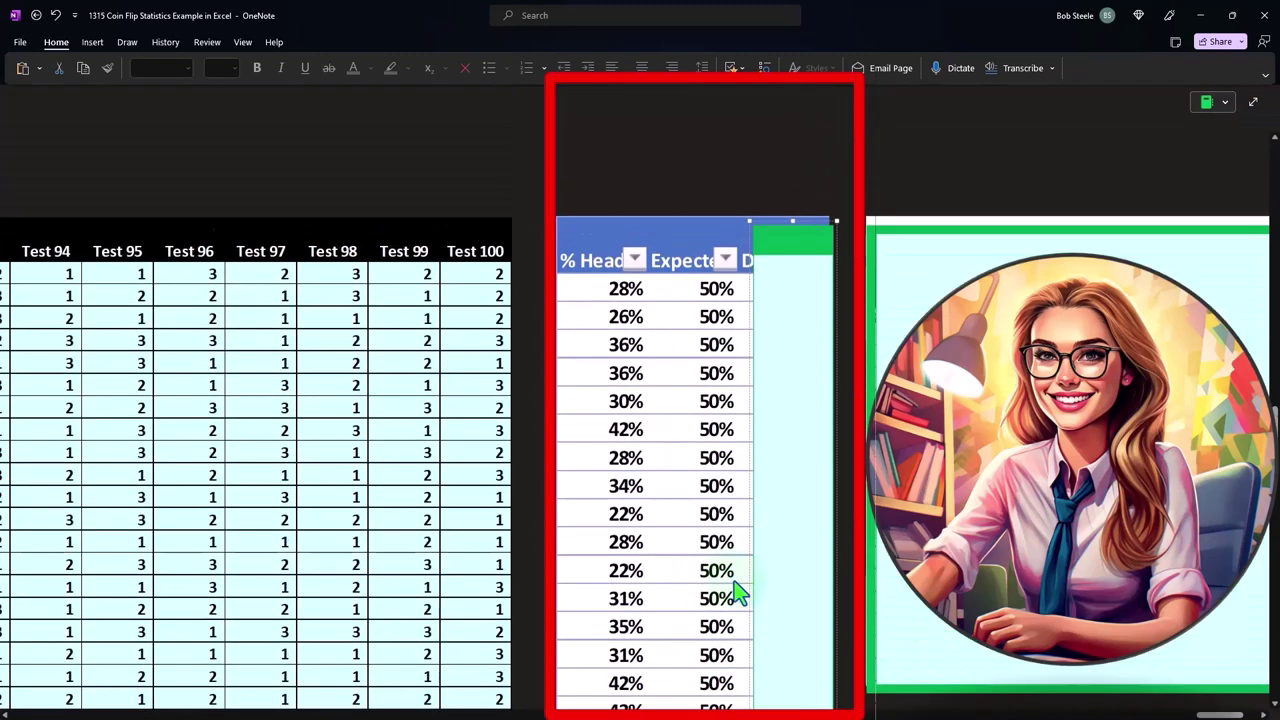
pyautogui.moveTo(792, 220); pyautogui.dragTo(793, 308)
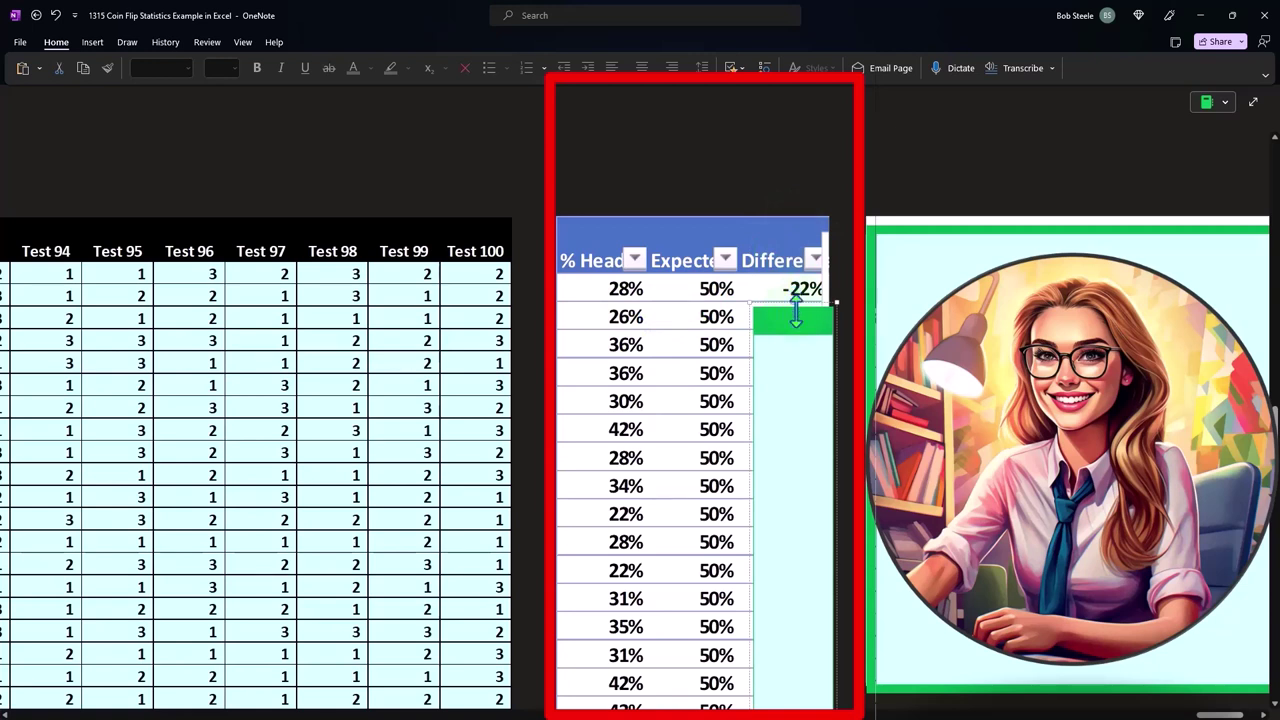
# Step: Drag the green cover down to reveal further Difference values, starting with -24%
pyautogui.moveTo(795, 313); pyautogui.dragTo(798, 565)
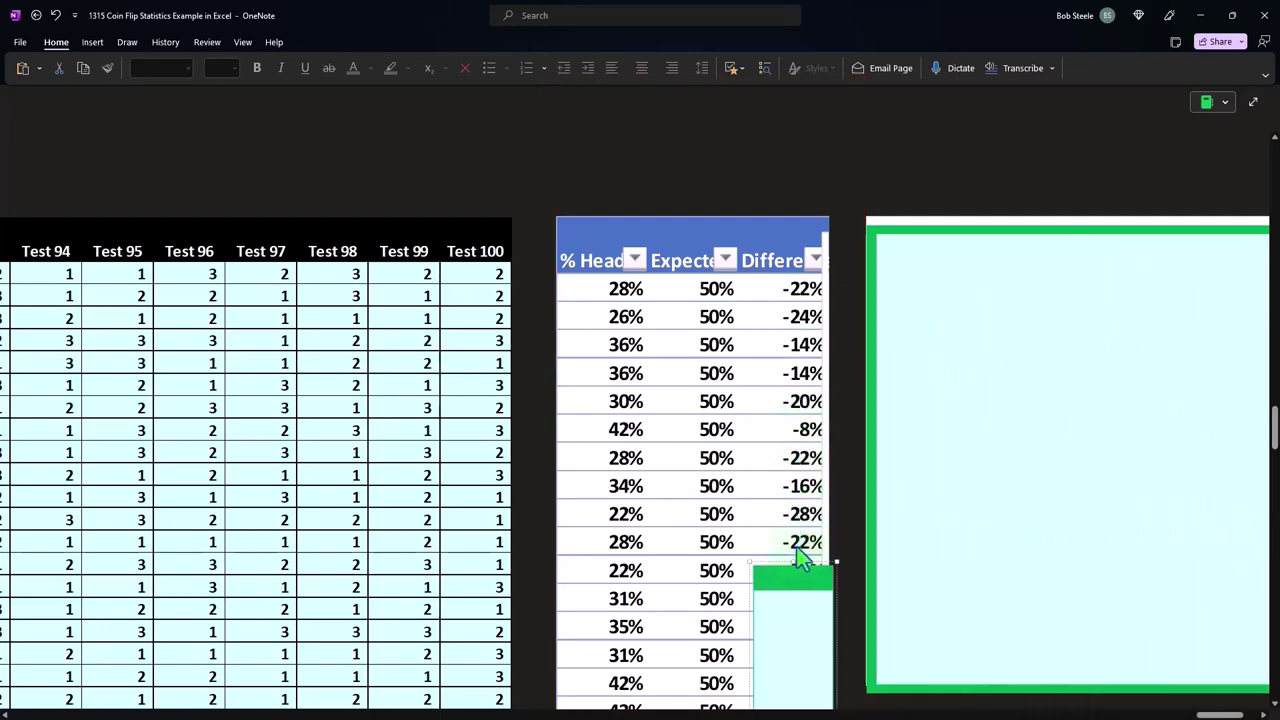
pyautogui.scroll(-3, 794, 531)
pyautogui.moveTo(806, 354); pyautogui.dragTo(786, 558)
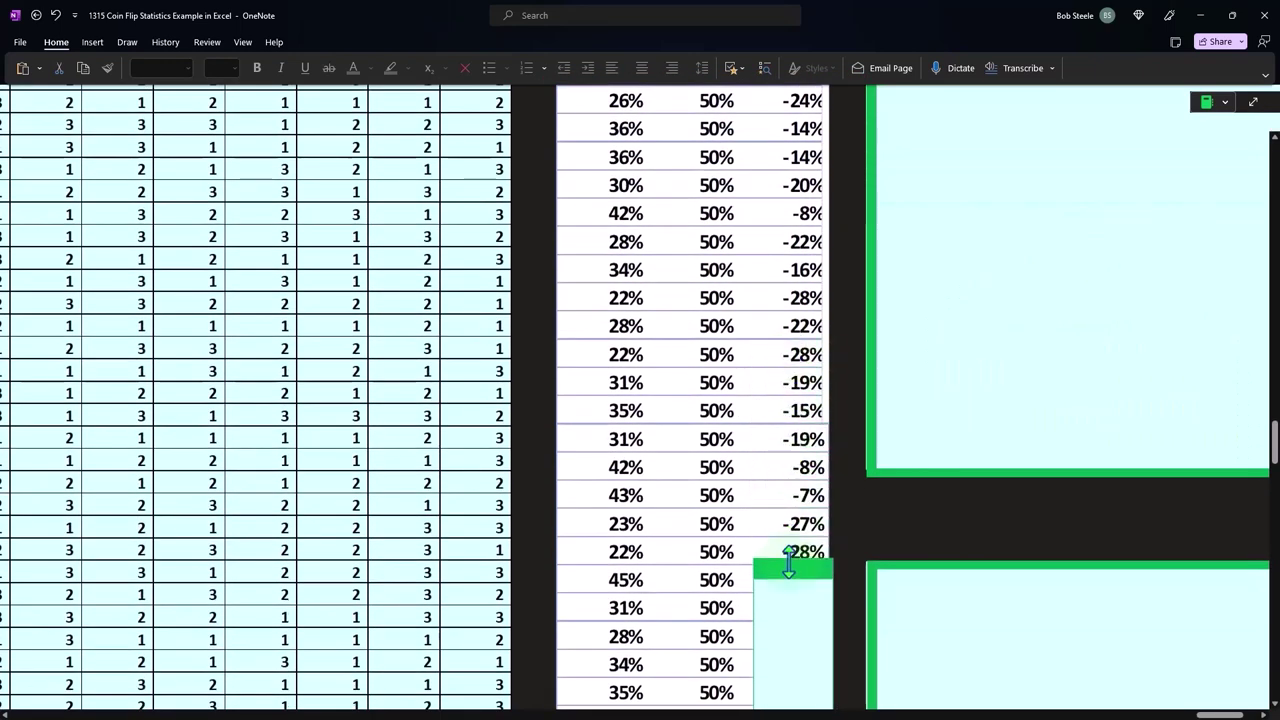
pyautogui.scroll(-5, 790, 460)
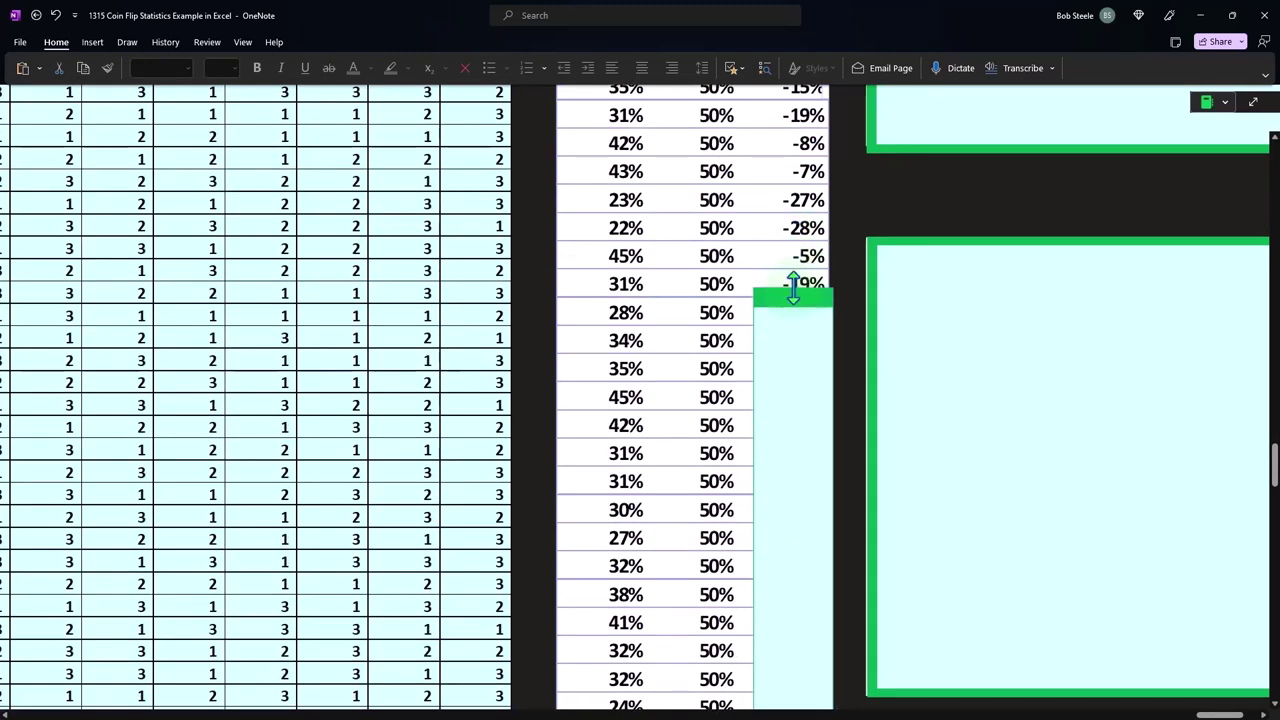
pyautogui.moveTo(797, 243); pyautogui.dragTo(791, 508)
pyautogui.scroll(-3, 791, 508)
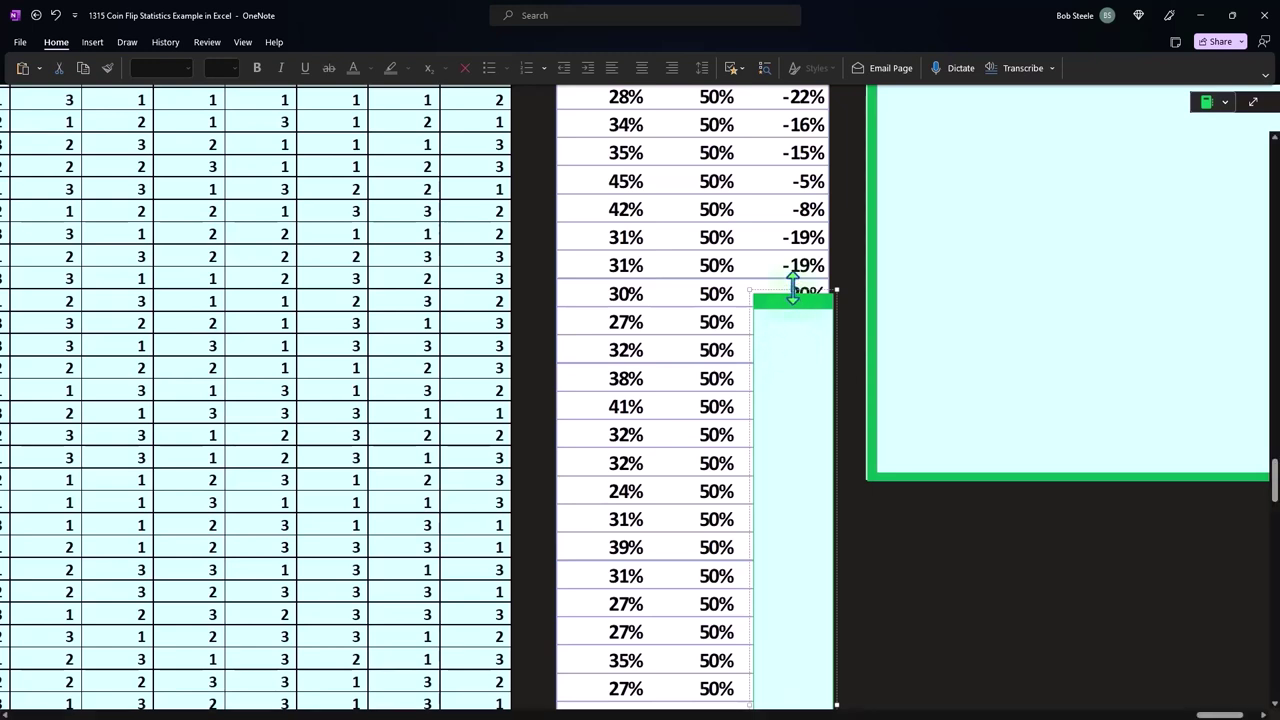
# Step: Reveal the 30% row's Difference of -20%, then return to the table headers
pyautogui.moveTo(793, 290); pyautogui.dragTo(790, 310)
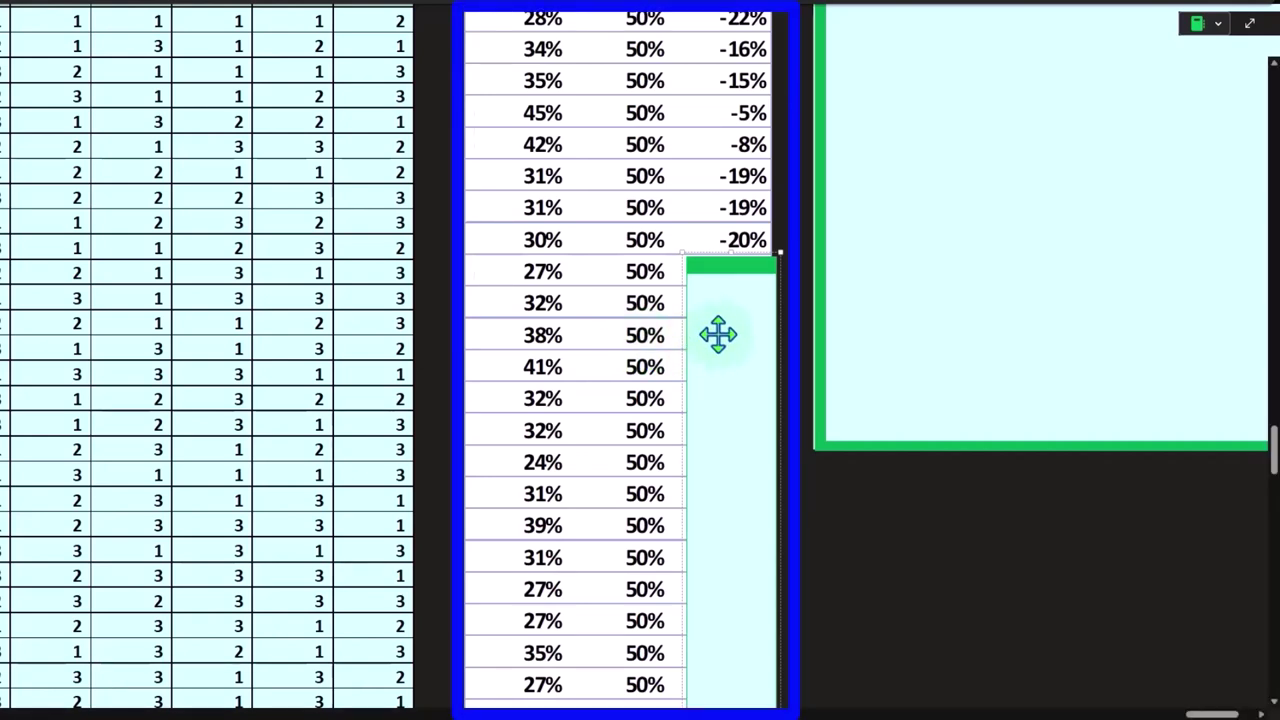
pyautogui.scroll(3, 718, 335)
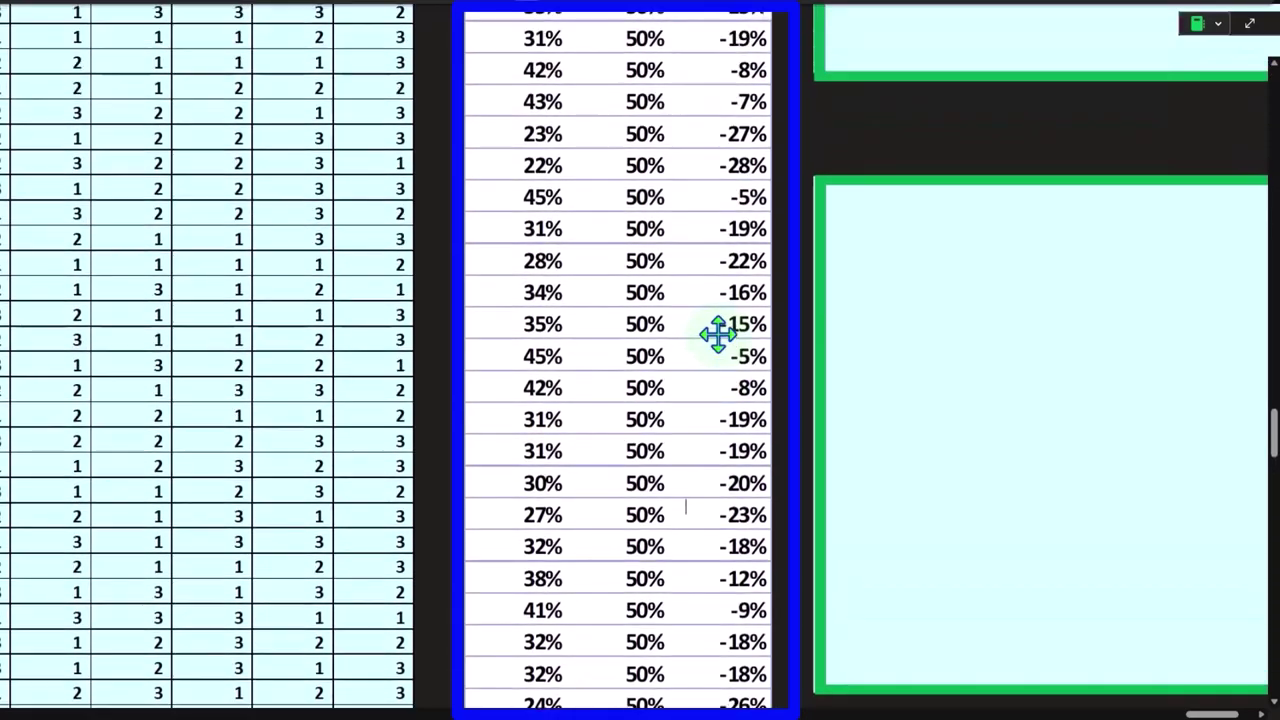
pyautogui.scroll(3, 718, 335)
pyautogui.scroll(3, 718, 335)
pyautogui.scroll(2, 718, 335)
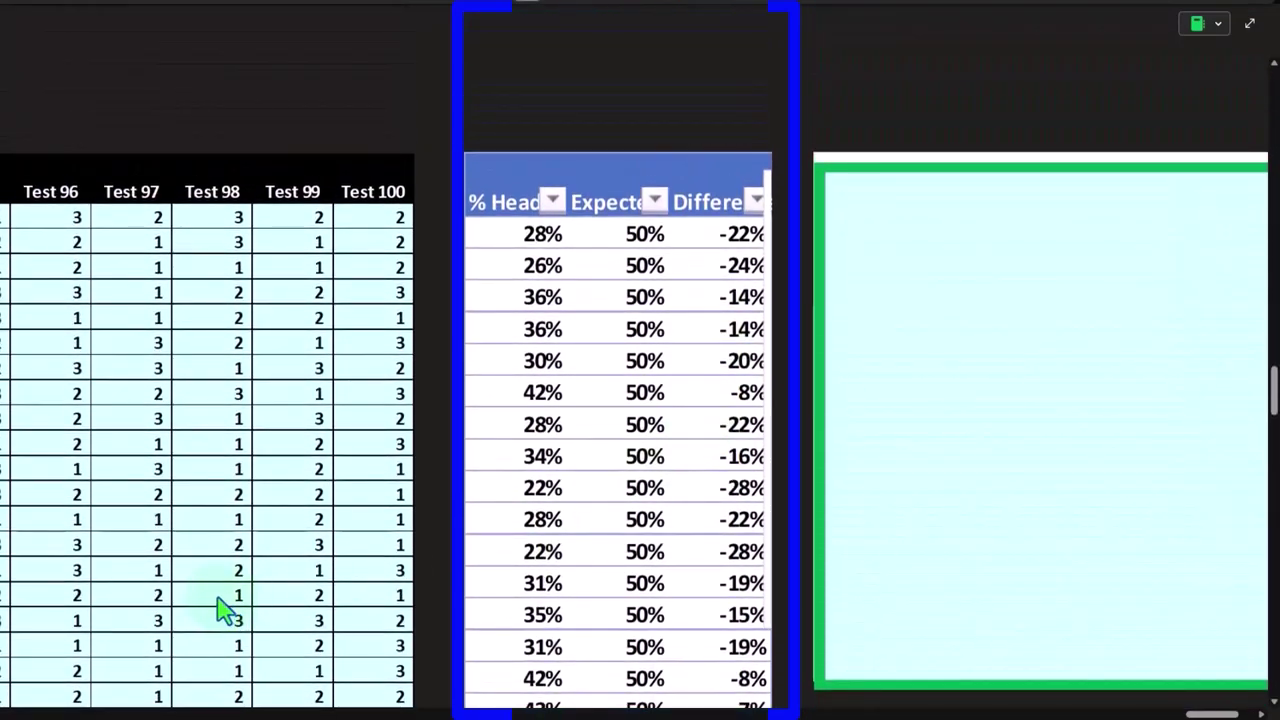
pyautogui.click(120, 645)
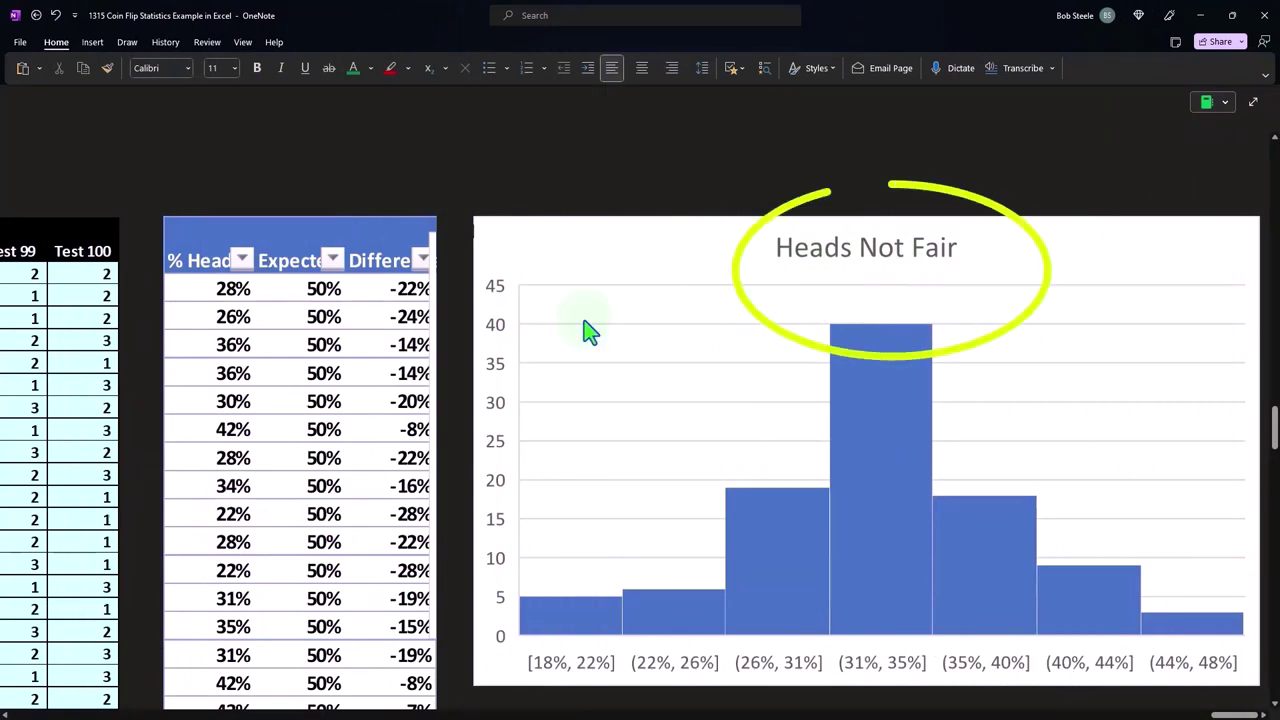
# Step: Scroll down to view the Heads Not Fair histogram beside the comparison table
pyautogui.scroll(-3, 730, 540)
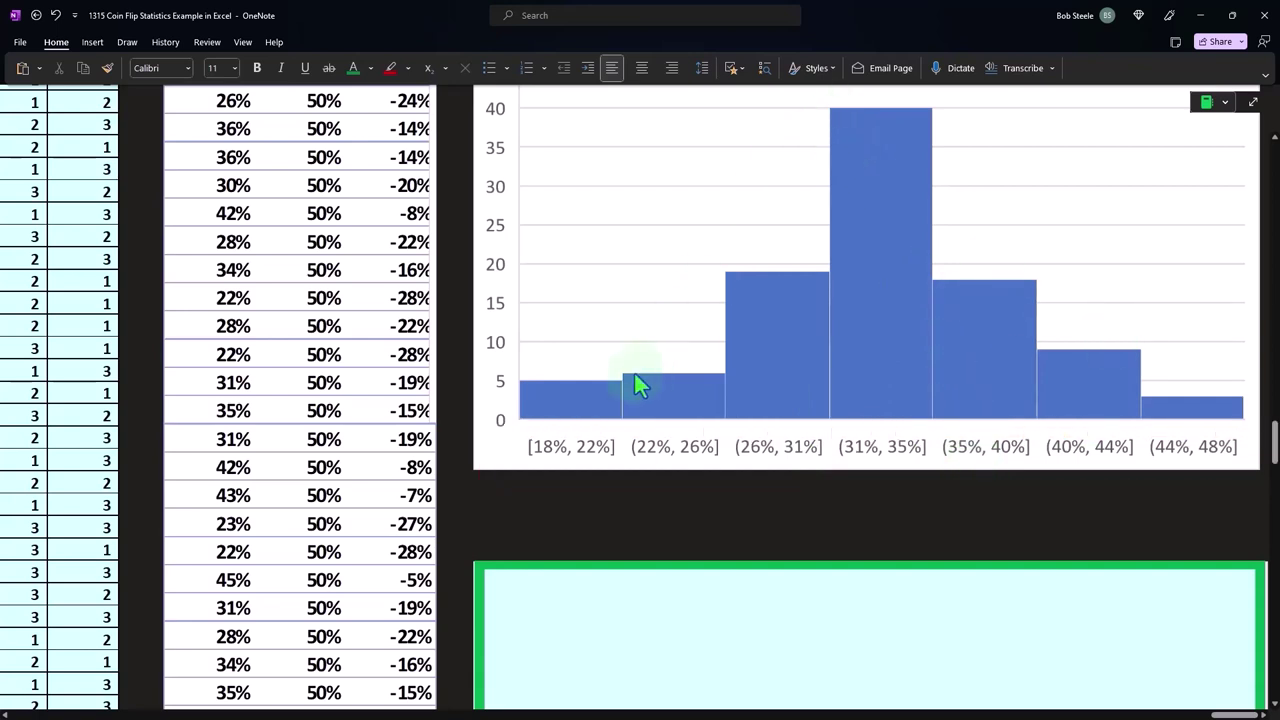
pyautogui.scroll(-2, 635, 374)
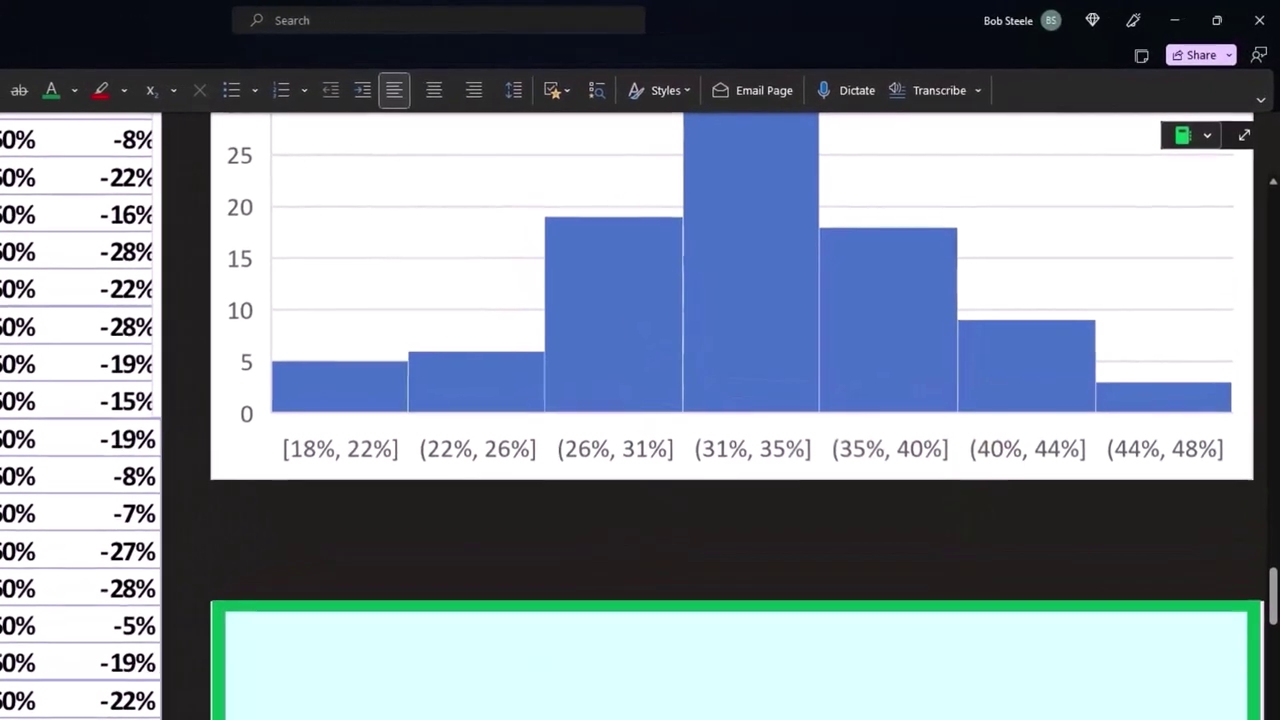
# Step: Delete the green cover below the histogram to show the Heads 1 chart peaking at 30 in (48%, 52%]
pyautogui.click(735, 690)
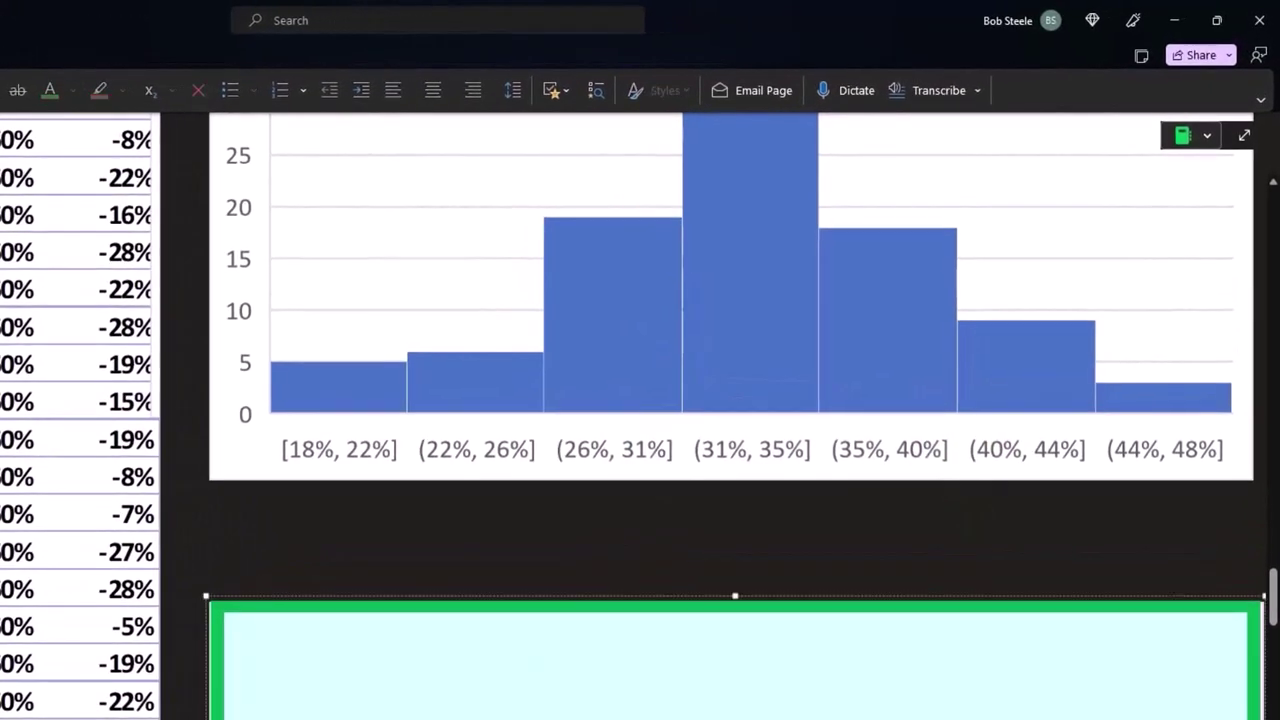
pyautogui.press('Delete')
pyautogui.scroll(-3, 857, 690)
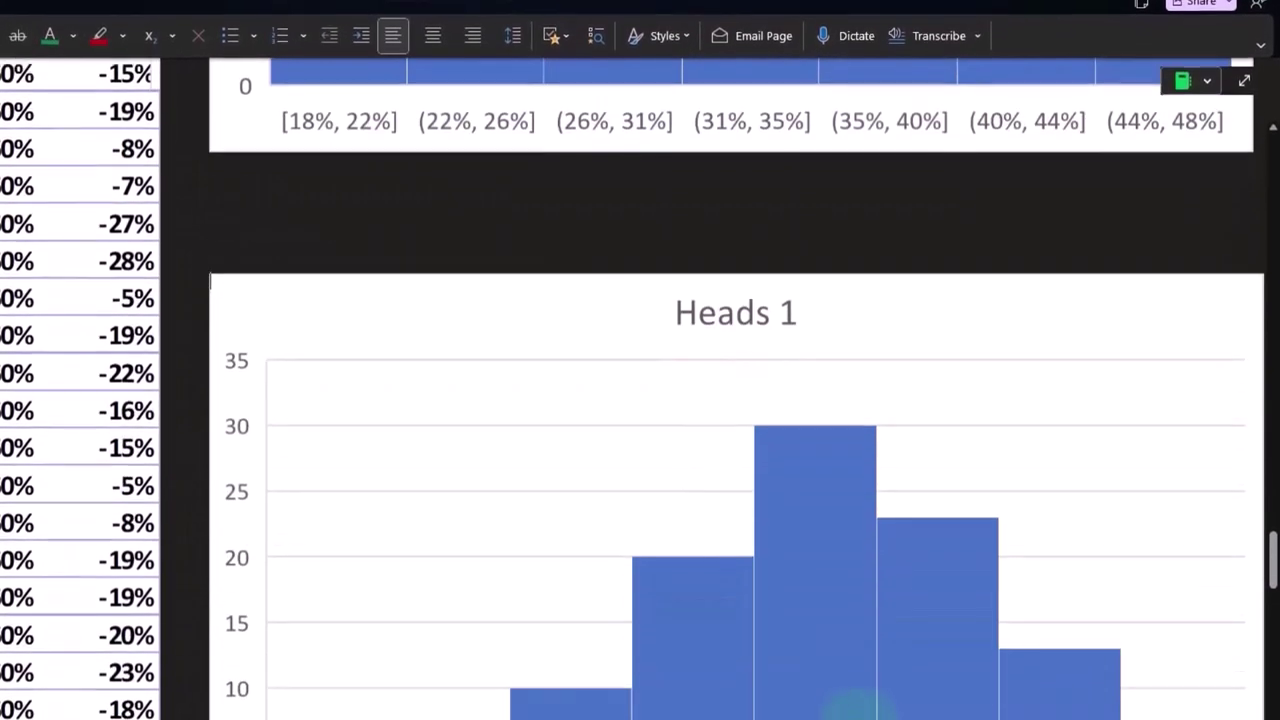
pyautogui.scroll(-2, 857, 657)
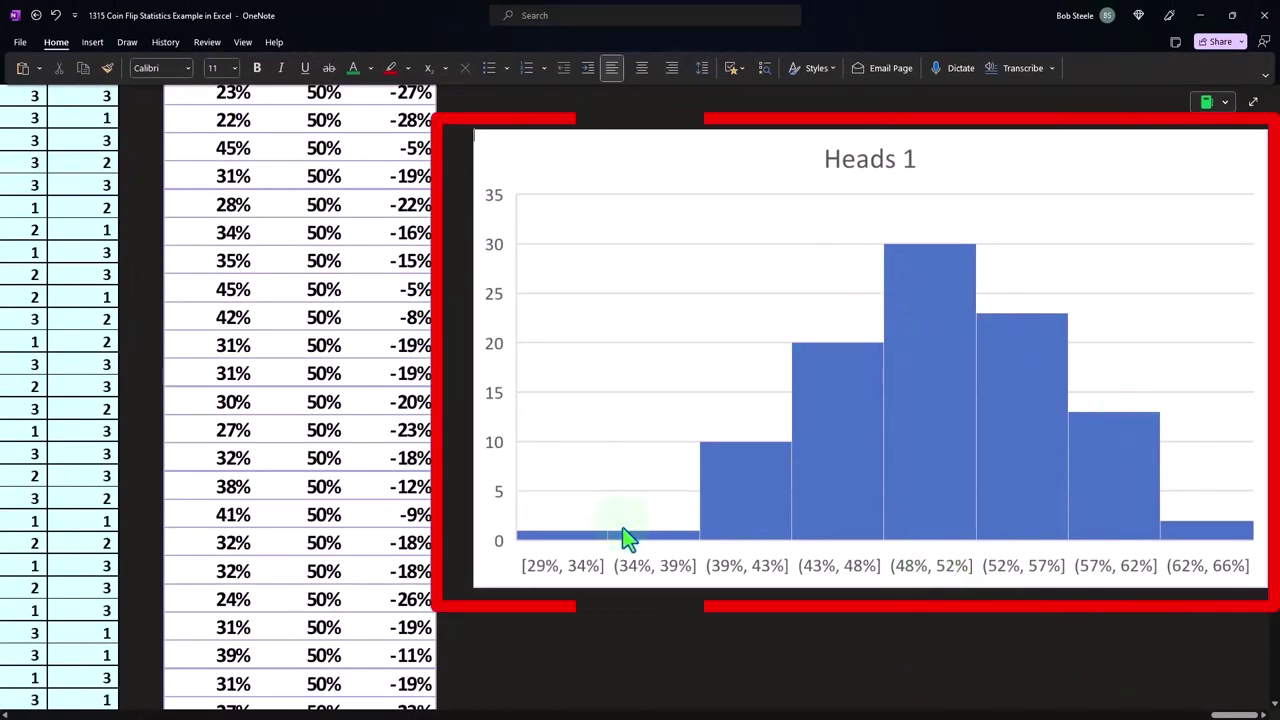
pyautogui.scroll(2, 620, 522)
pyautogui.scroll(4, 627, 538)
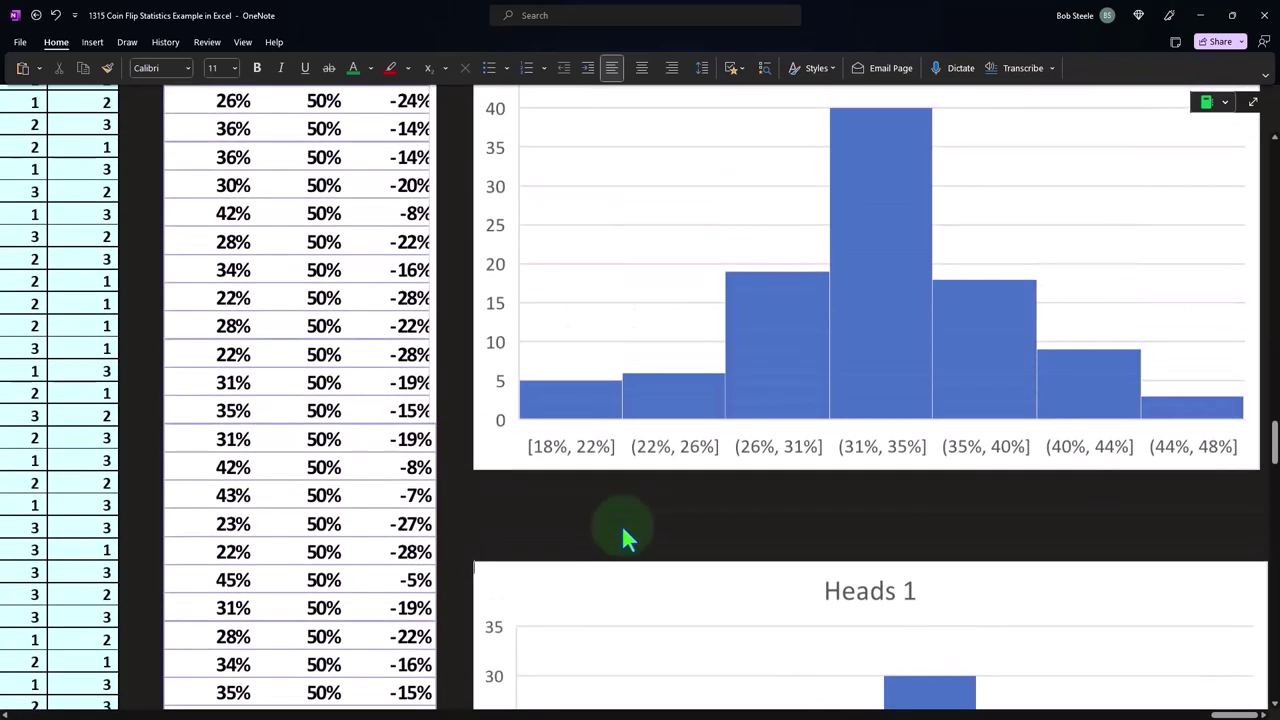
pyautogui.scroll(4, 624, 537)
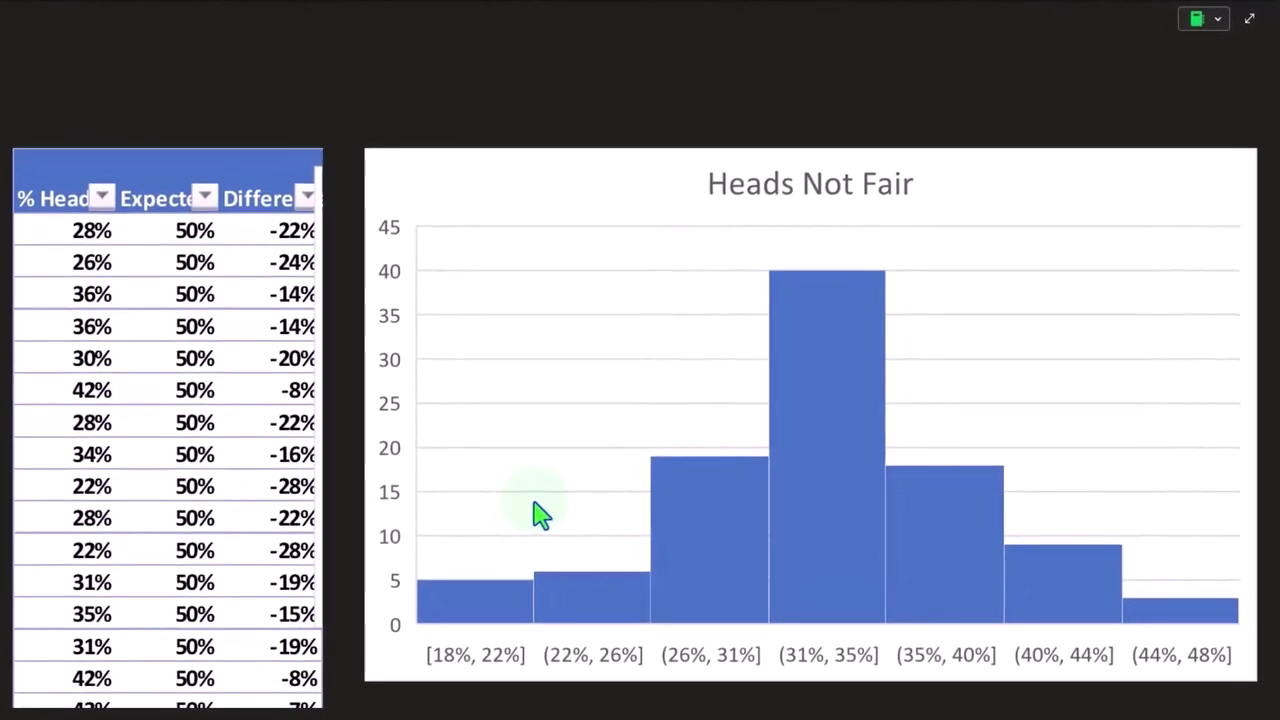
pyautogui.click(405, 475)
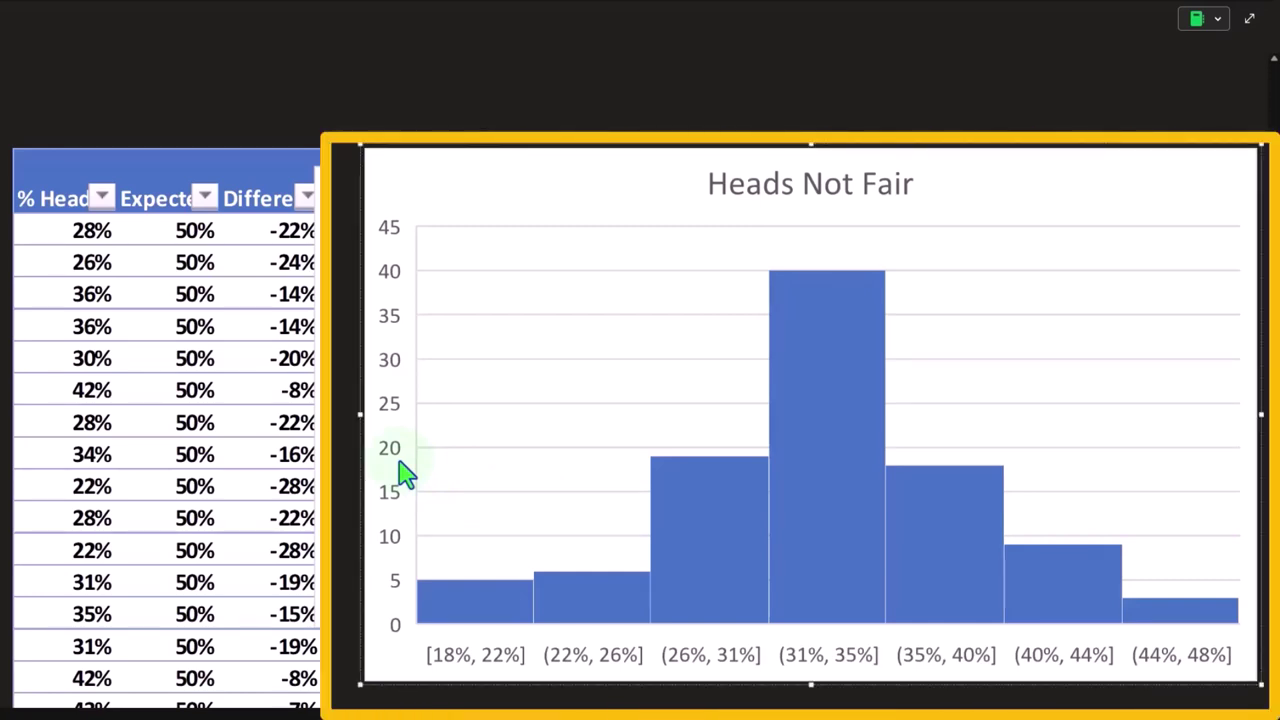